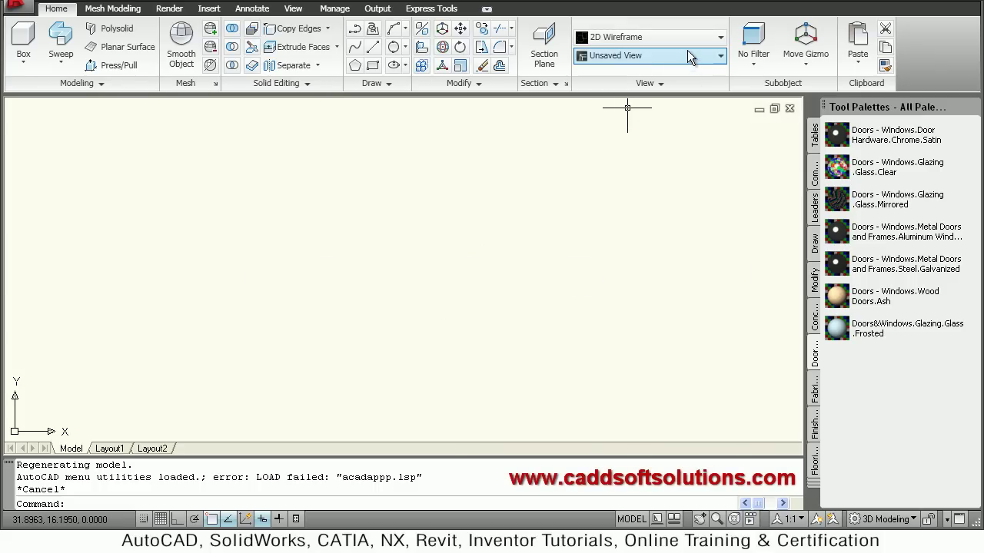
Switch to the SE Isometric view and set the UCS icon to Noorigin
click(677, 56)
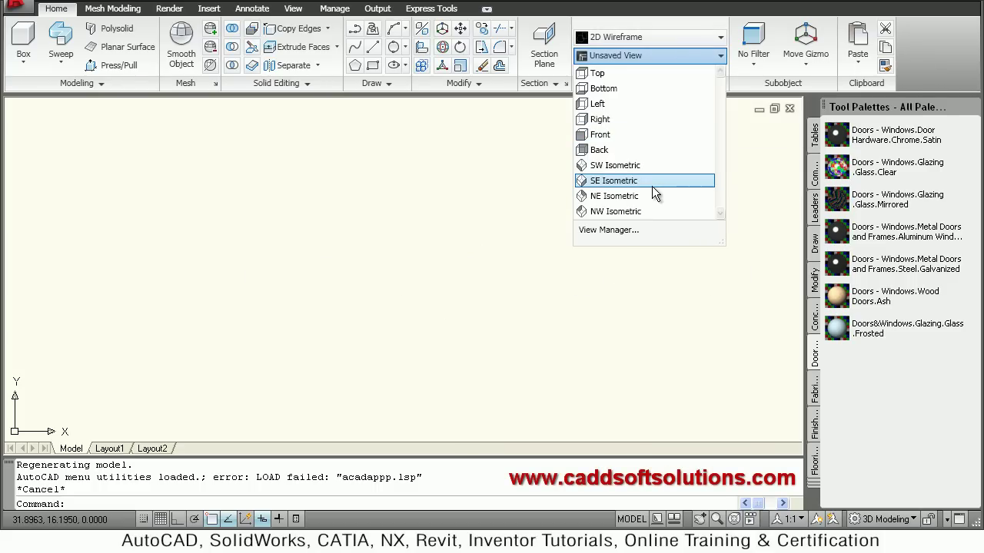
click(652, 184)
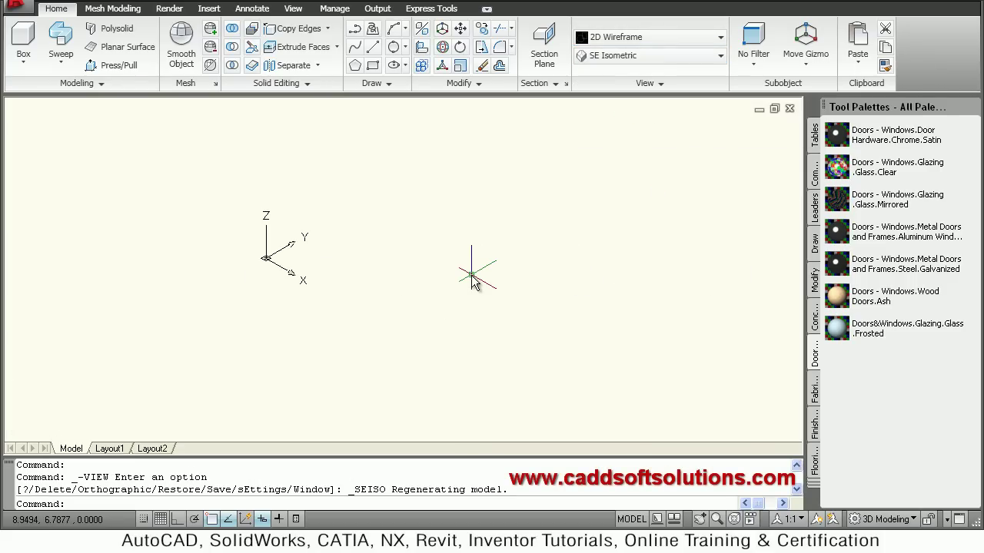
text(ucsicon)
key(Return)
text(n)
key(Return)
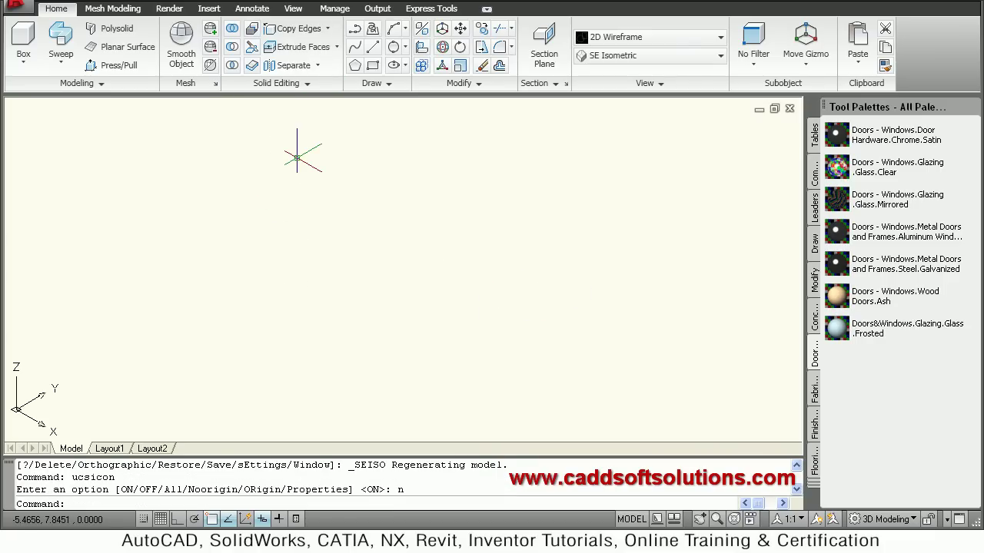
Set the current UCS to the Right preset from the View tab
click(295, 9)
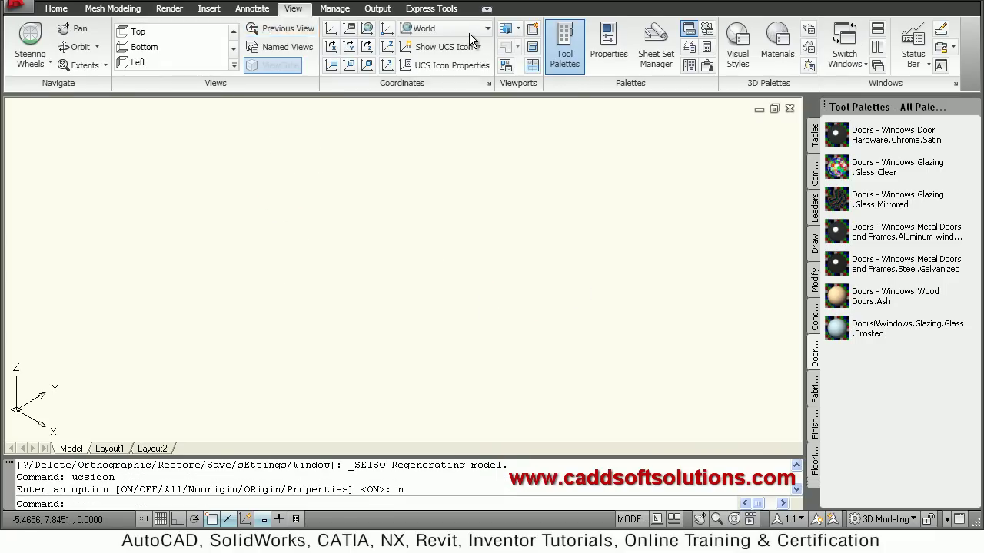
click(430, 29)
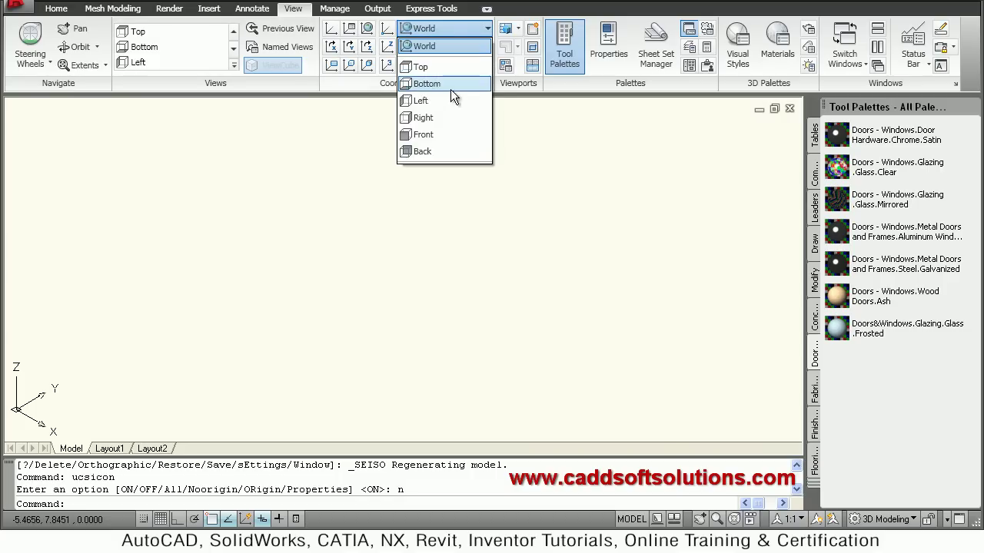
click(422, 117)
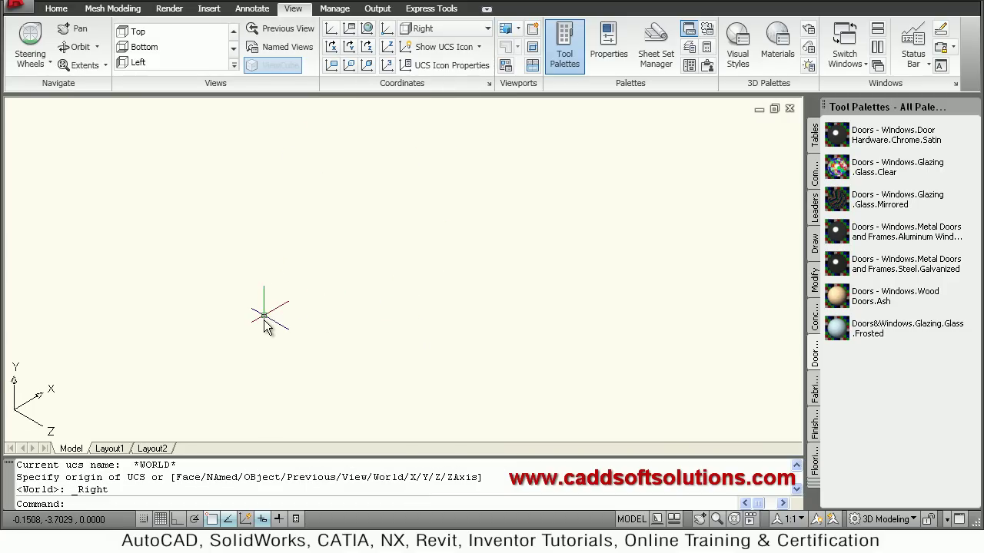
Draw a 45-unit horizontal line with Ortho on
key(Return)
click(239, 388)
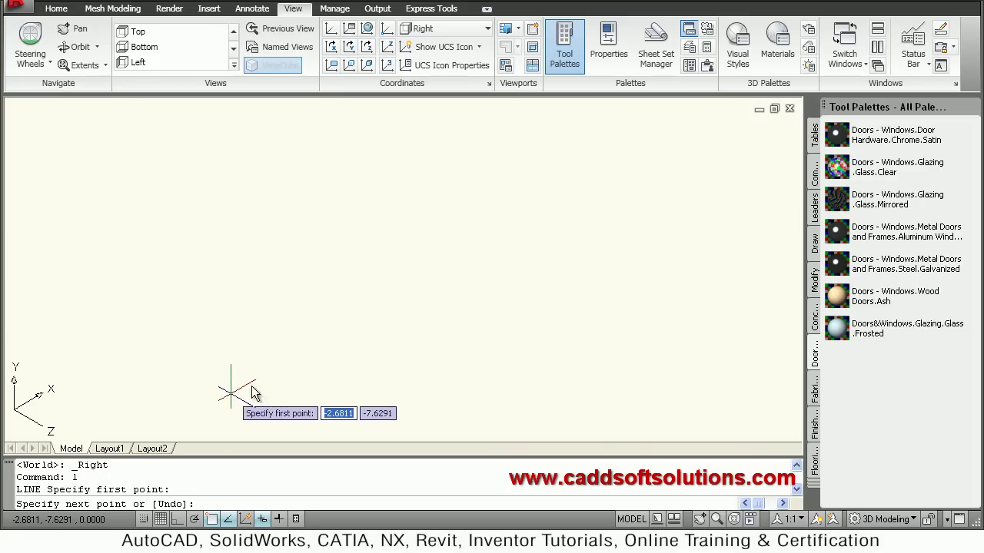
key(F8)
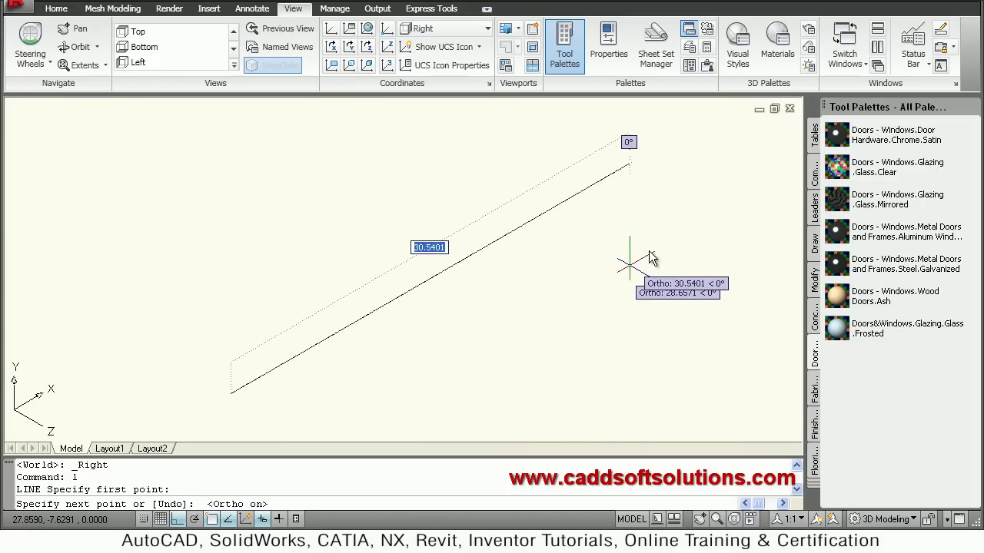
text(45)
key(Return)
key(Escape)
scroll(630, 273, down, 2)
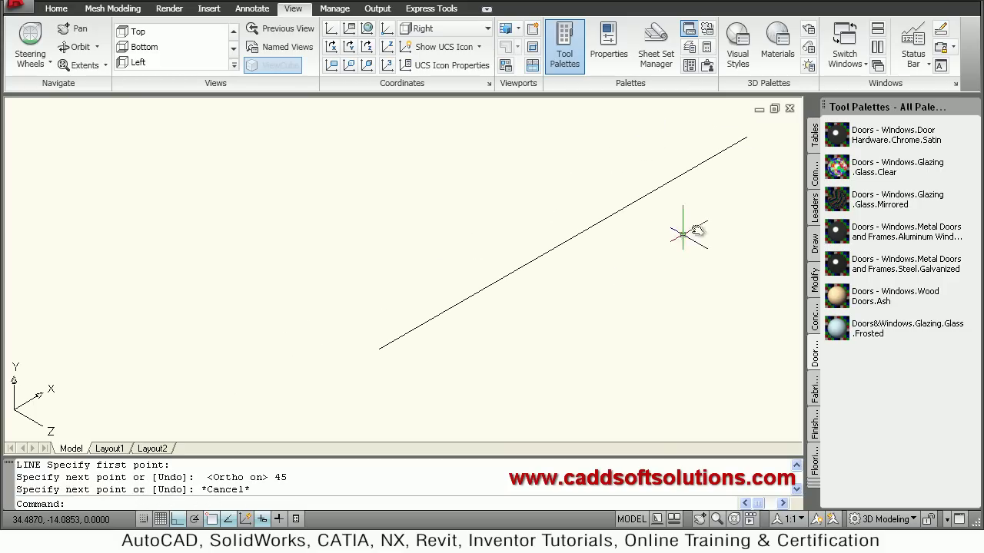
middle_drag(674, 242, 631, 265)
scroll(451, 320, up, 2)
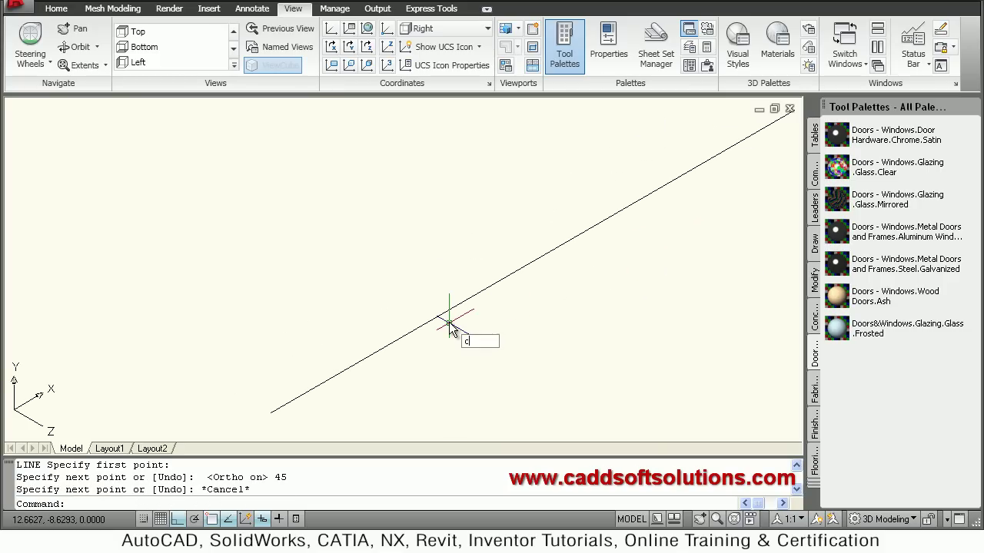
Copy the line 10 units upward to make a parallel line
text(co)
key(Return)
click(442, 337)
click(423, 296)
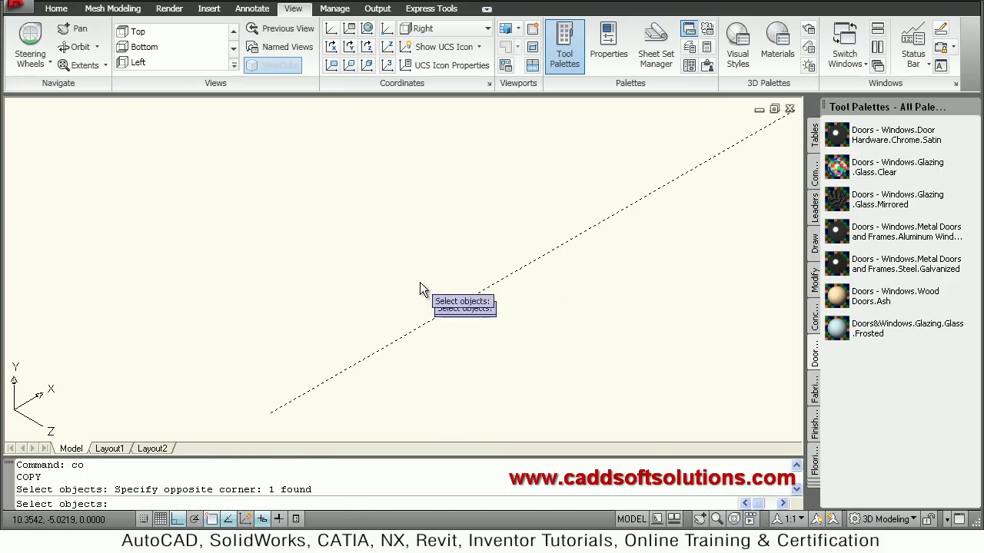
key(Return)
click(420, 283)
text(1)
key(Return)
key(Escape)
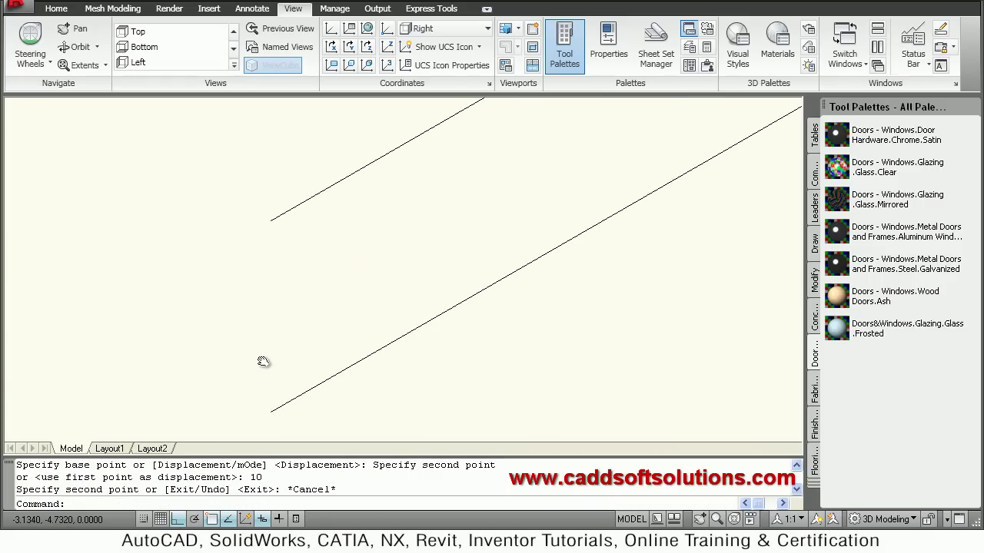
Draw a vertical line joining the left ends of the two parallel lines
text(l)
key(Return)
click(260, 384)
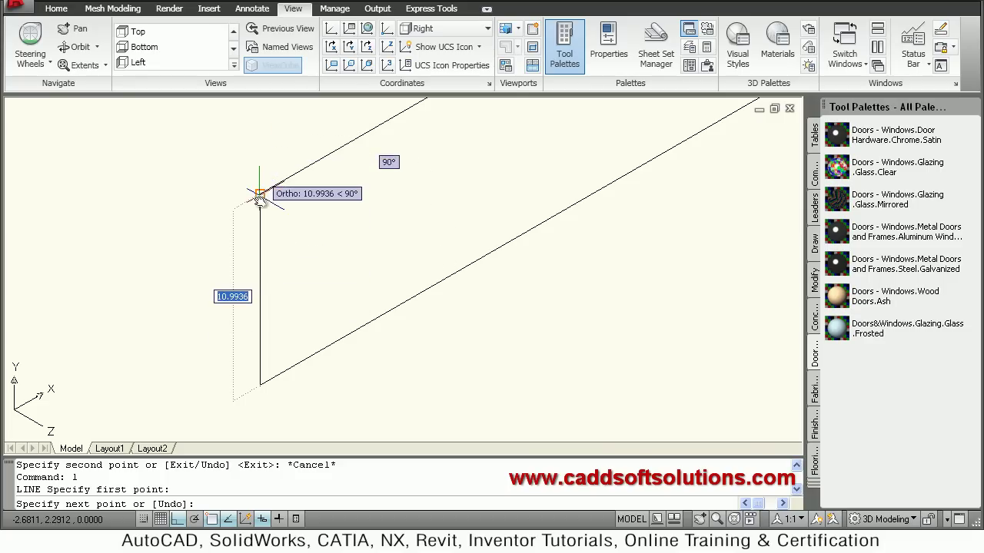
click(260, 193)
key(Return)
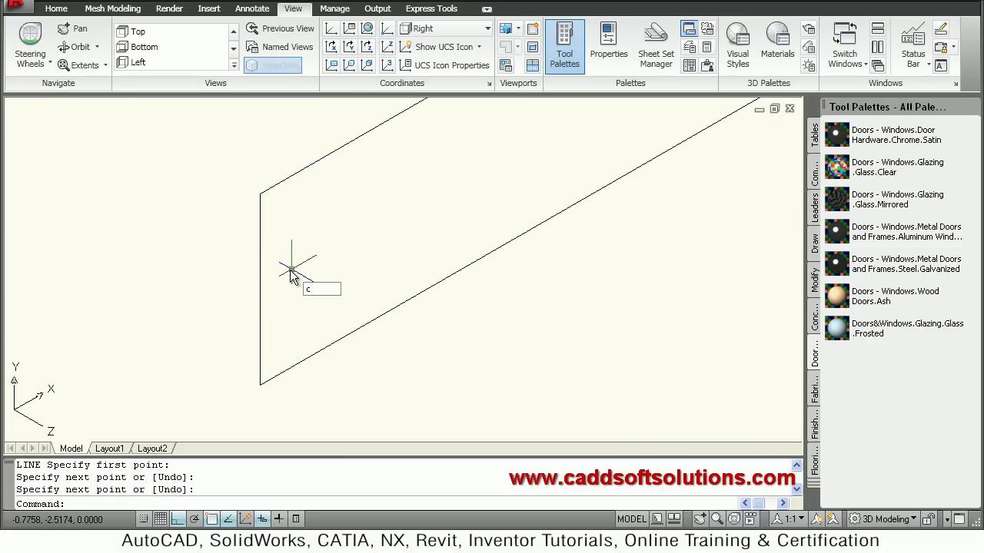
Copy the vertical end line 0.5 units to the right
text(co)
key(Return)
click(285, 270)
click(261, 286)
key(Return)
click(298, 263)
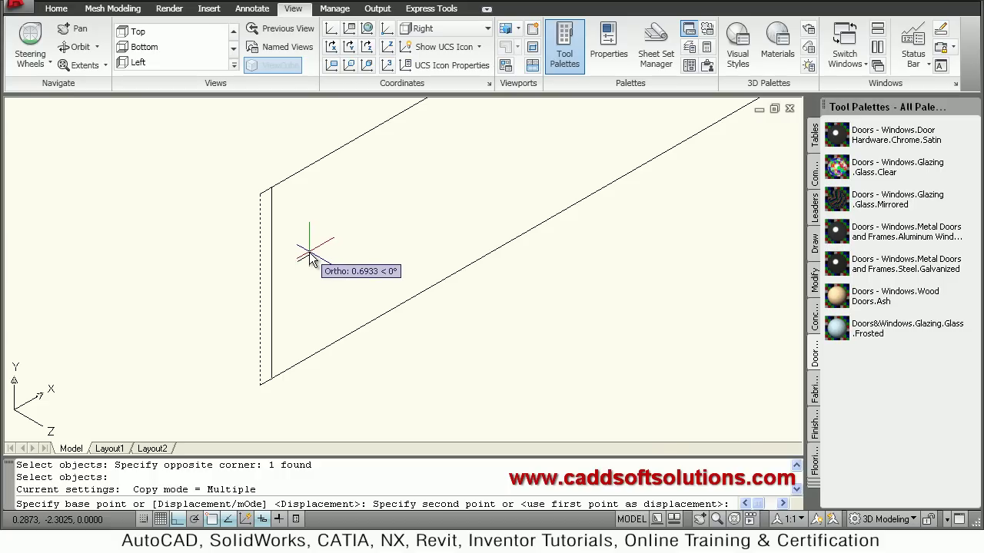
text(0.5)
key(Return)
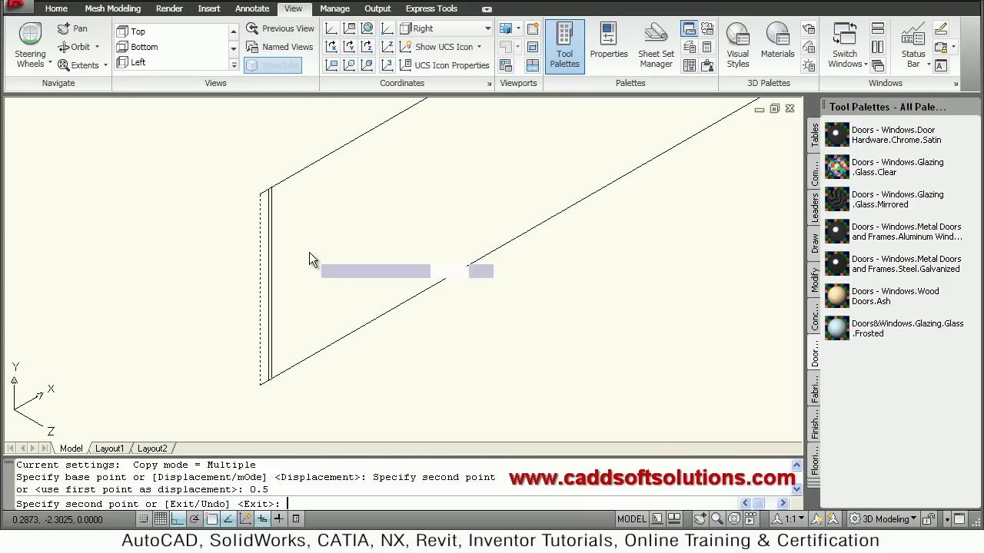
key(Escape)
Copy the left edge line 4.5 units to the right
middle_drag(408, 201, 375, 233)
text(c)
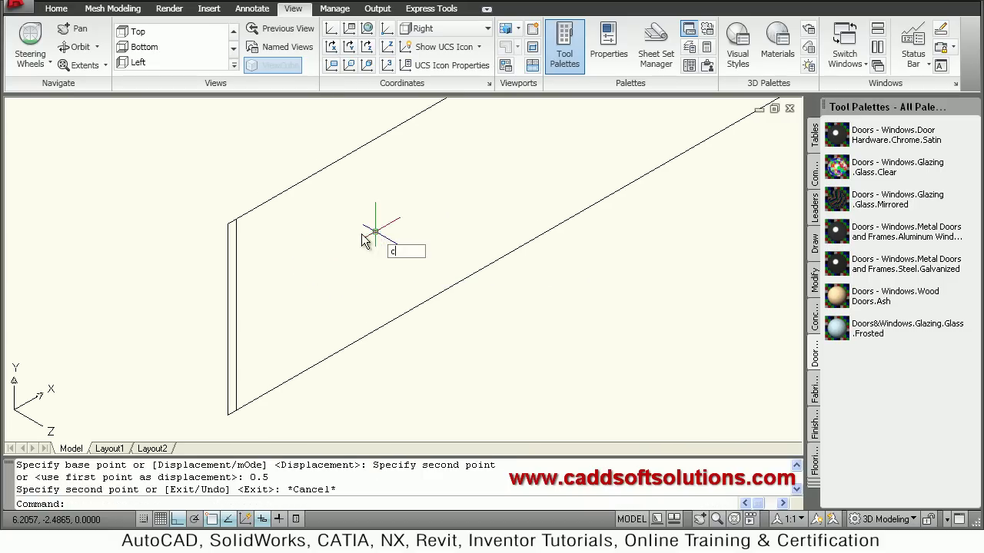
text(o)
key(Return)
click(235, 292)
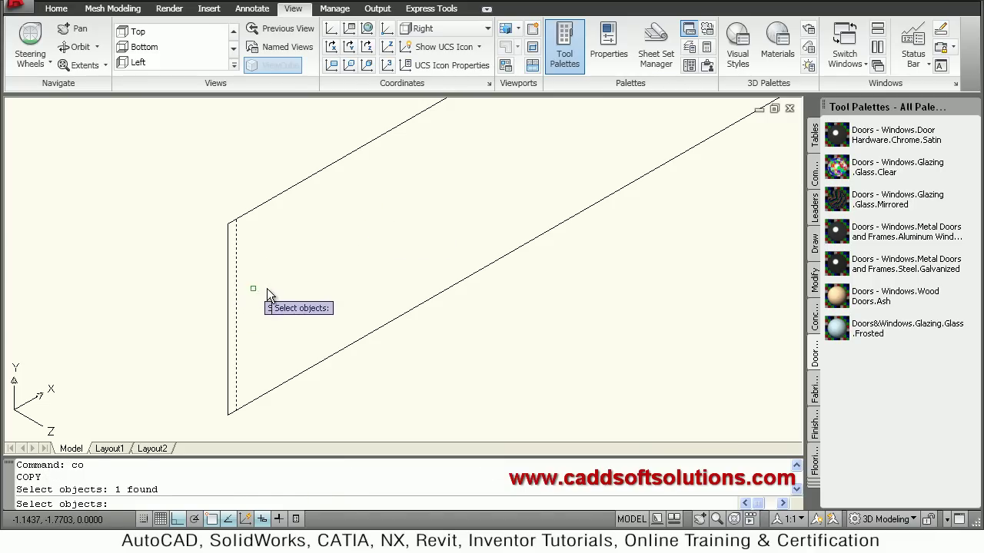
key(Return)
click(267, 290)
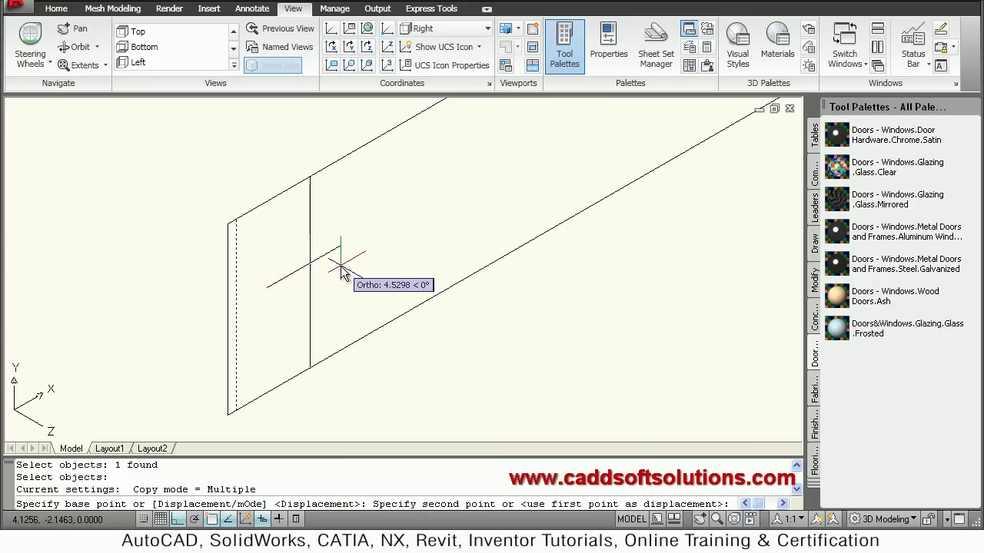
text(4.5)
key(Return)
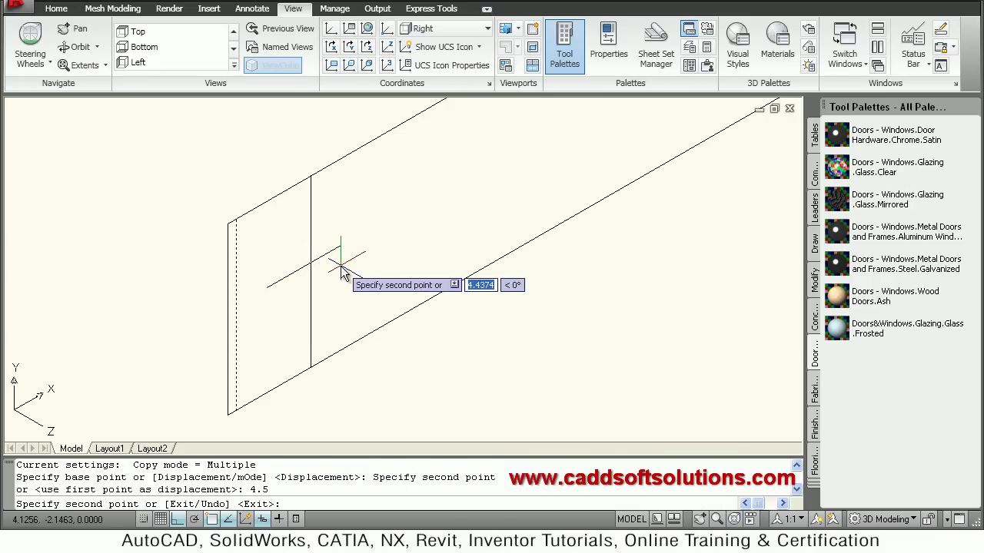
key(Escape)
middle_drag(305, 153, 303, 300)
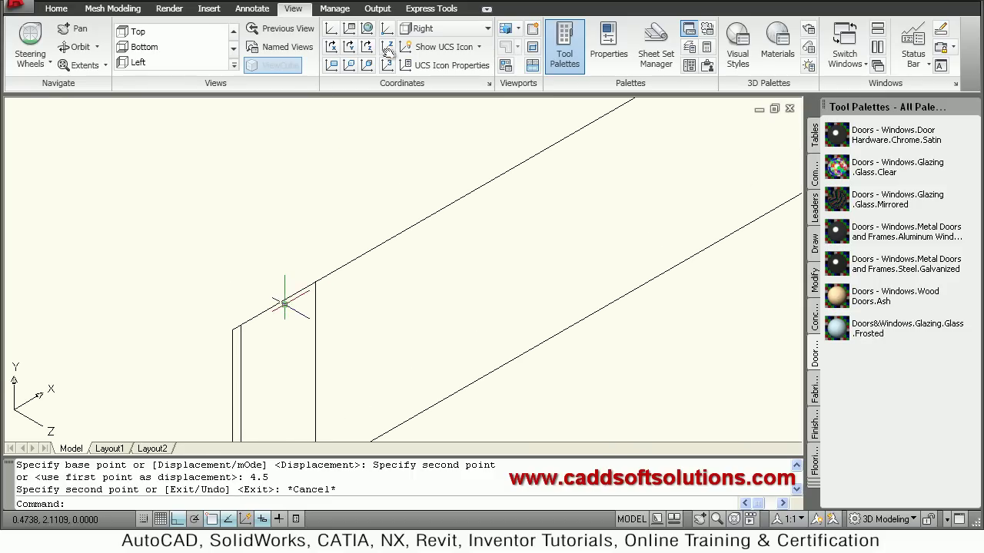
Draw a 2-point circle between the tops of the two inner vertical lines
click(60, 8)
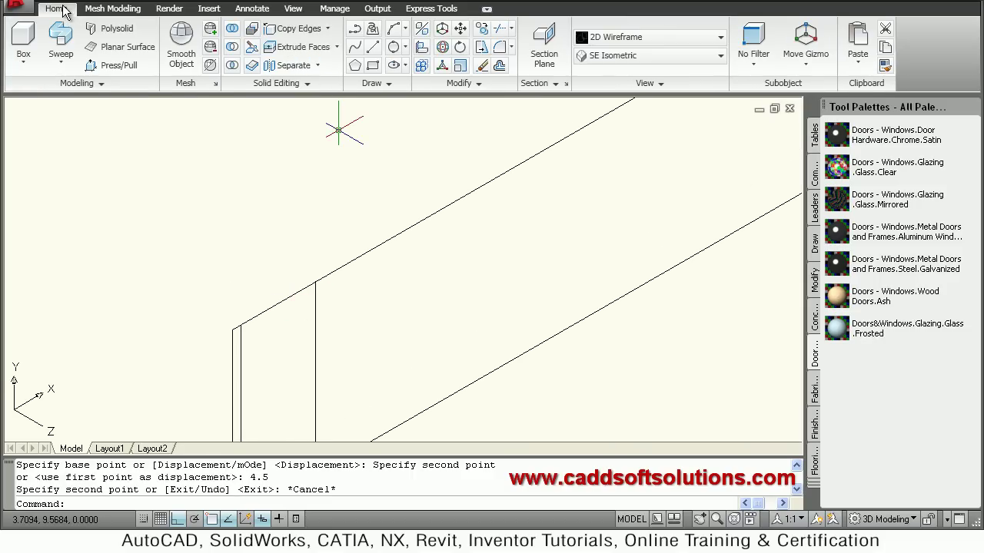
click(405, 47)
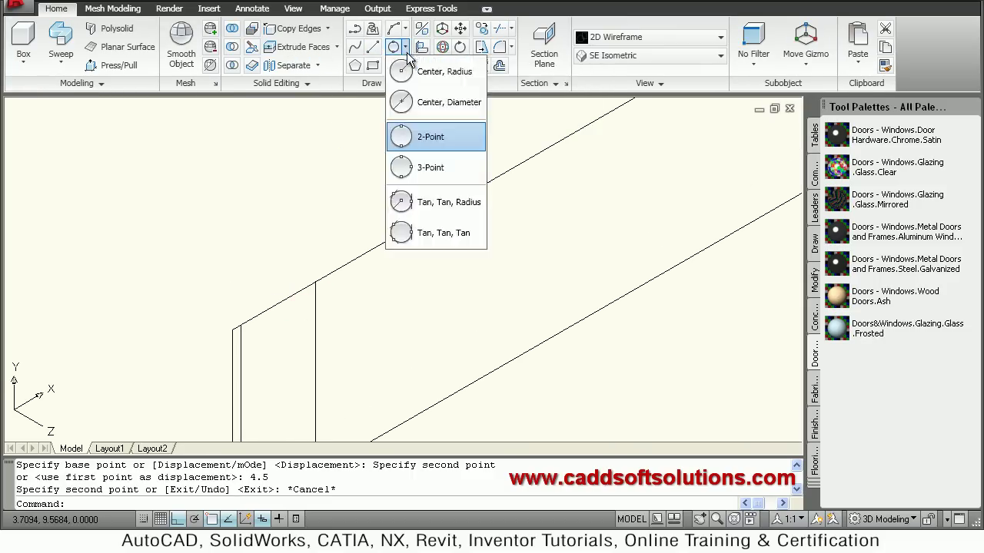
click(408, 150)
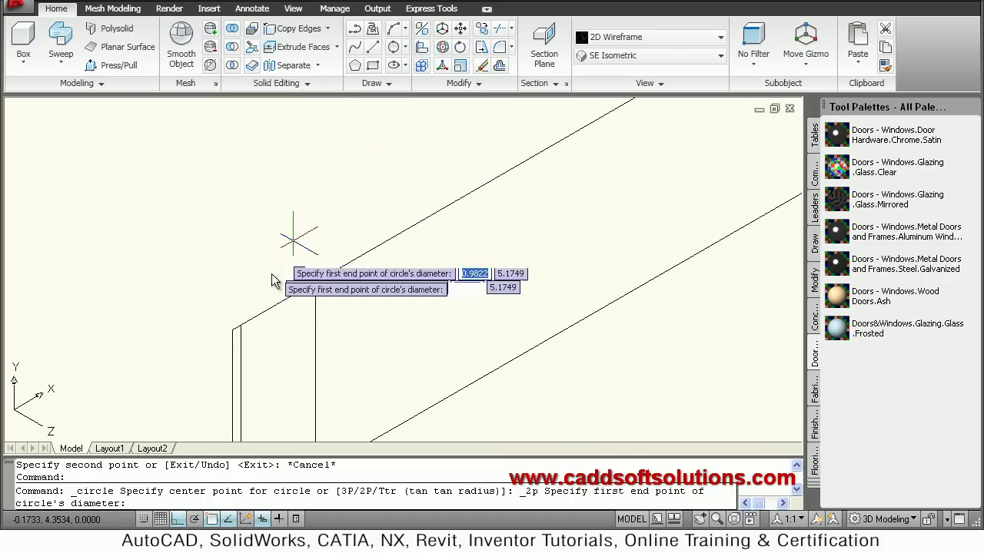
click(235, 331)
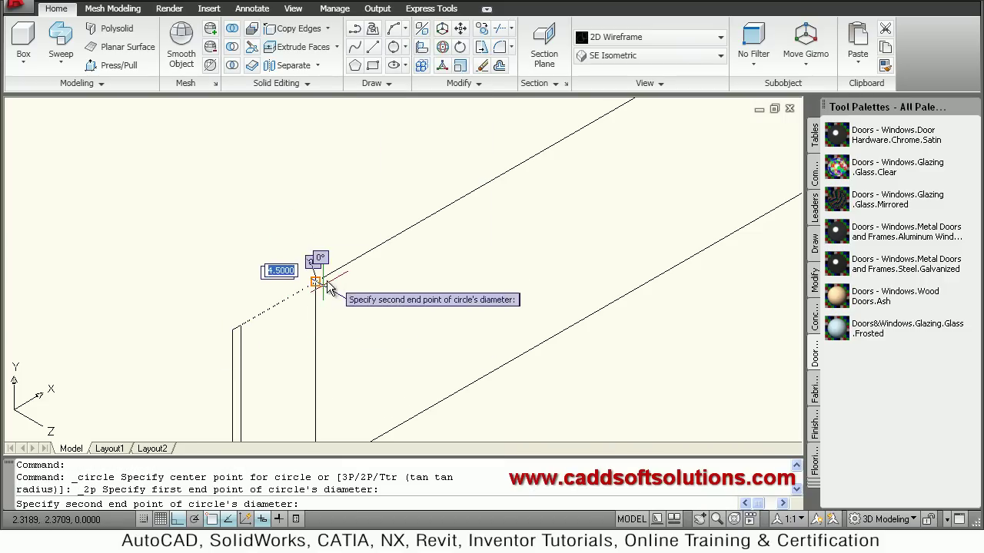
click(316, 284)
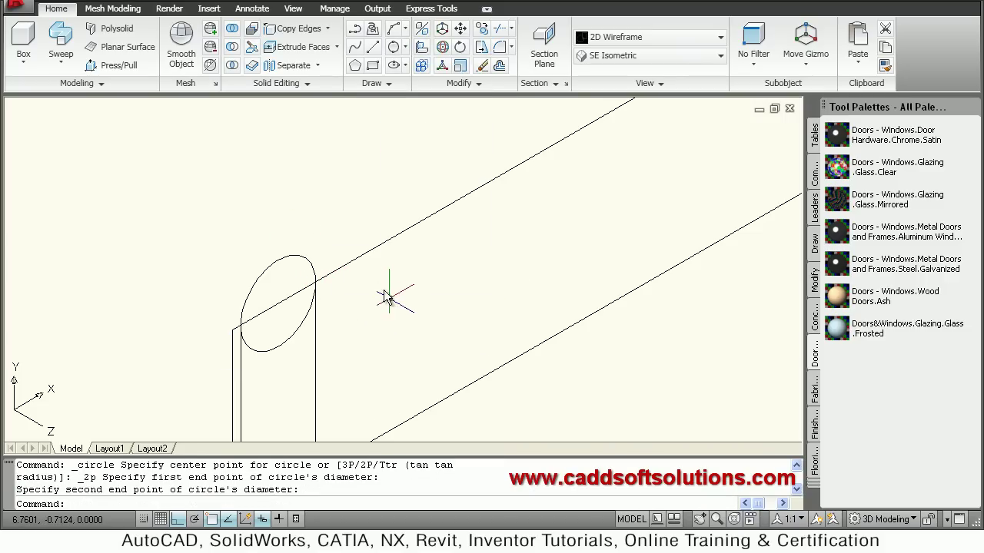
middle_drag(376, 271, 357, 165)
Move the circle straight down between the inner vertical lines
key(Return)
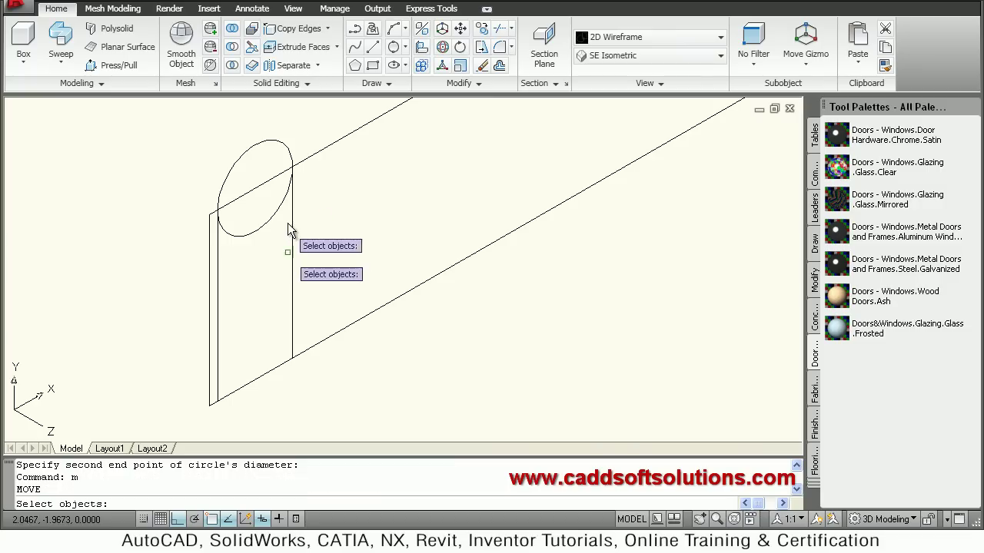
click(277, 210)
key(Return)
click(129, 185)
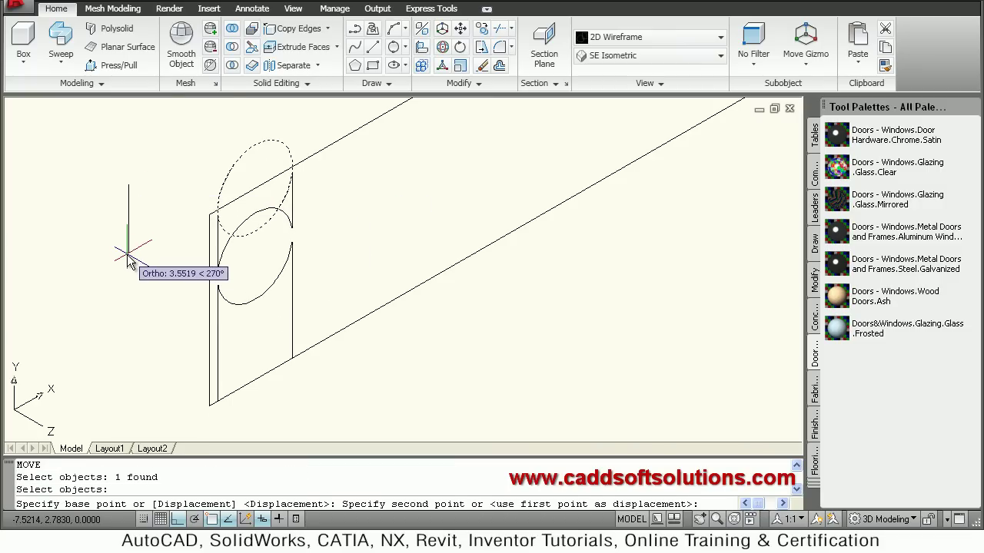
click(128, 257)
scroll(241, 264, up, 3)
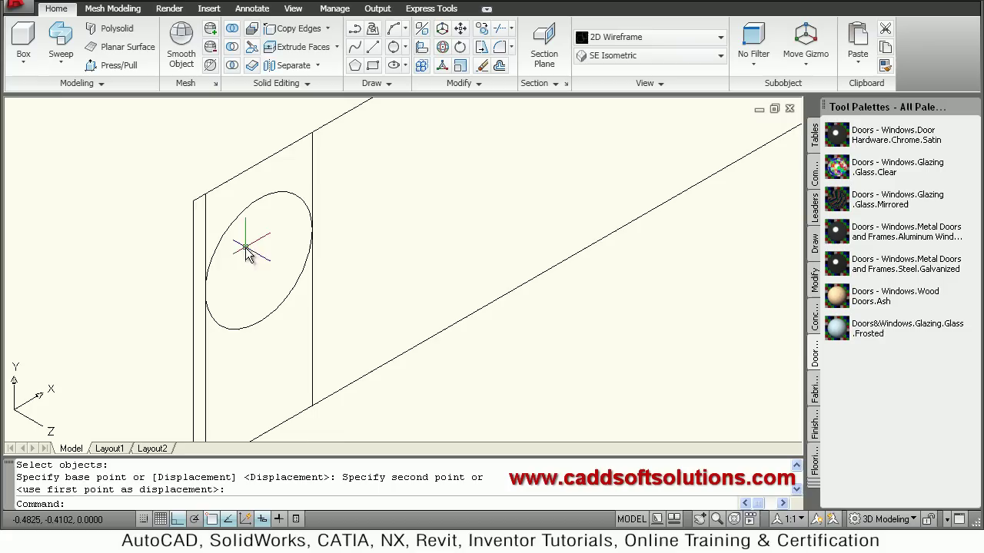
Trim the inner lines against the circle to leave a round-topped arch opening
key(Return)
click(344, 300)
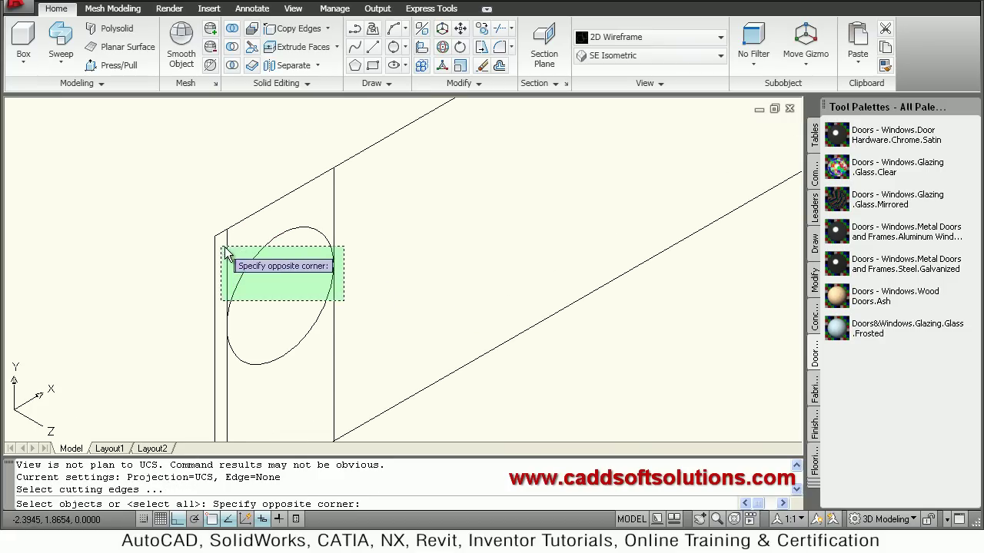
click(227, 248)
click(227, 251)
key(Return)
click(228, 256)
click(334, 215)
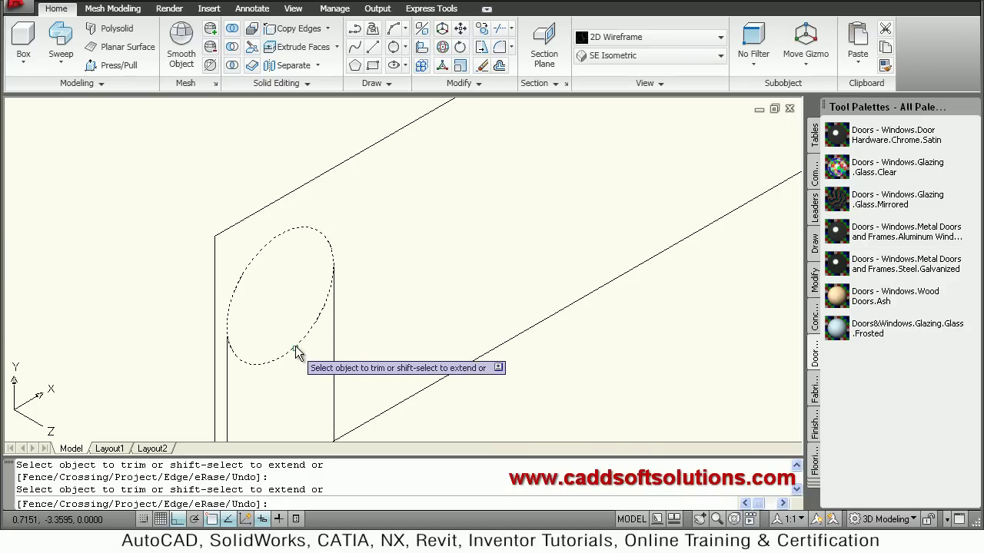
key(Return)
scroll(392, 257, down, 3)
middle_drag(463, 236, 349, 246)
scroll(349, 246, down, 3)
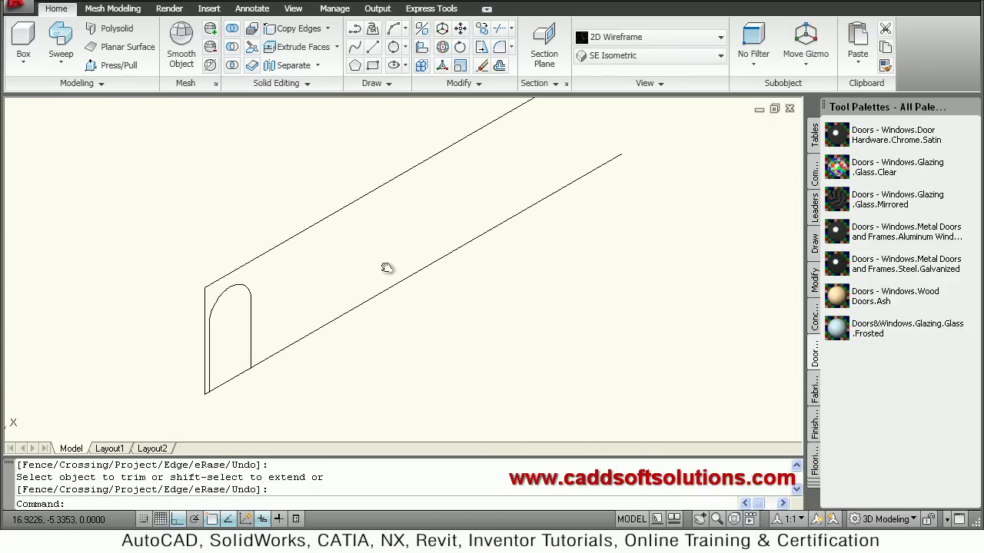
Copy the arch from the wall corner to positions 5, 10 and 15 units along
text(co)
key(Return)
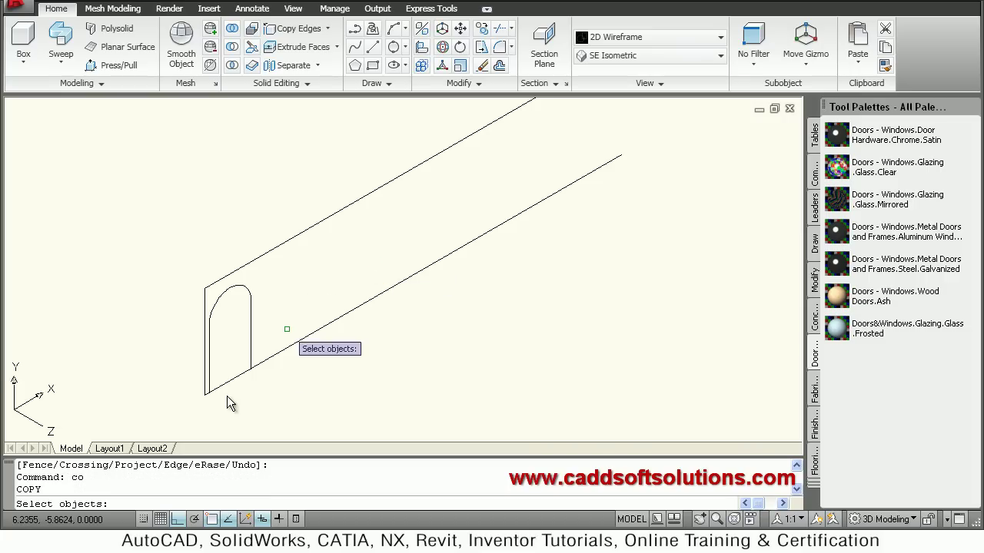
click(263, 327)
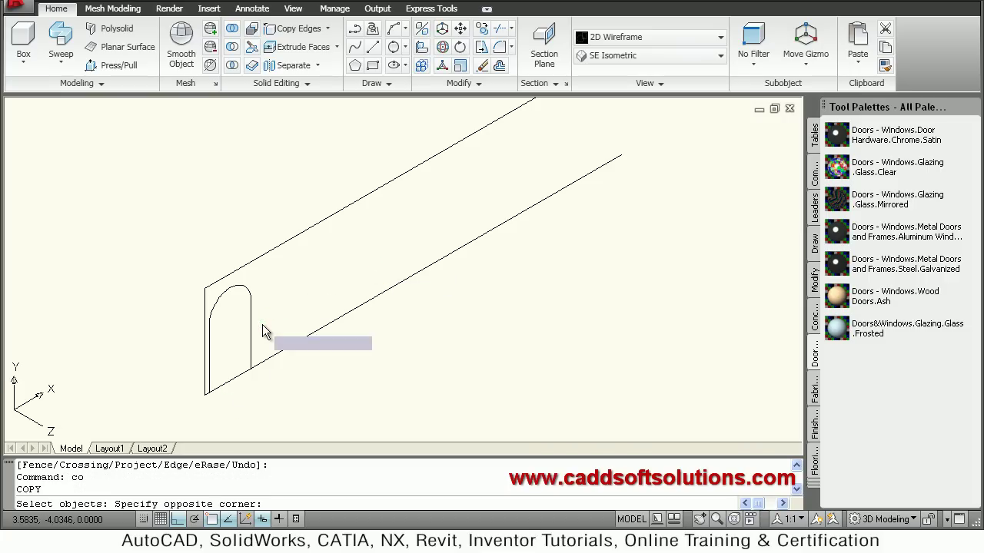
click(222, 283)
click(210, 342)
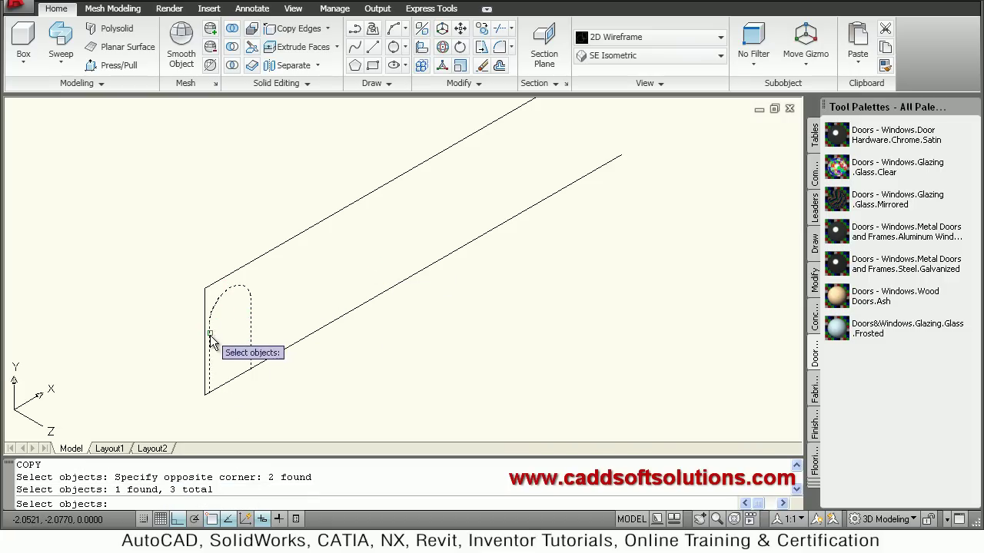
middle_drag(223, 384, 223, 347)
key(Return)
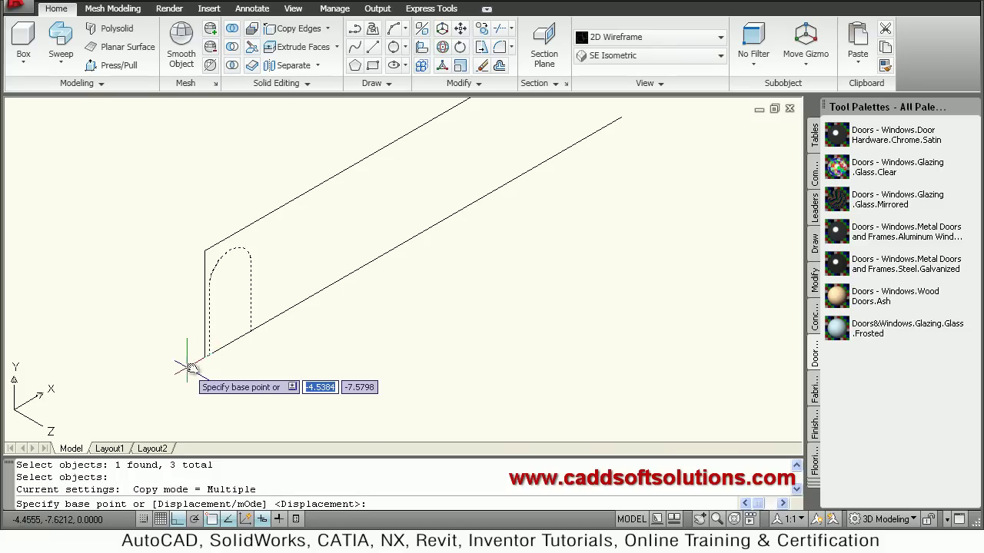
click(203, 358)
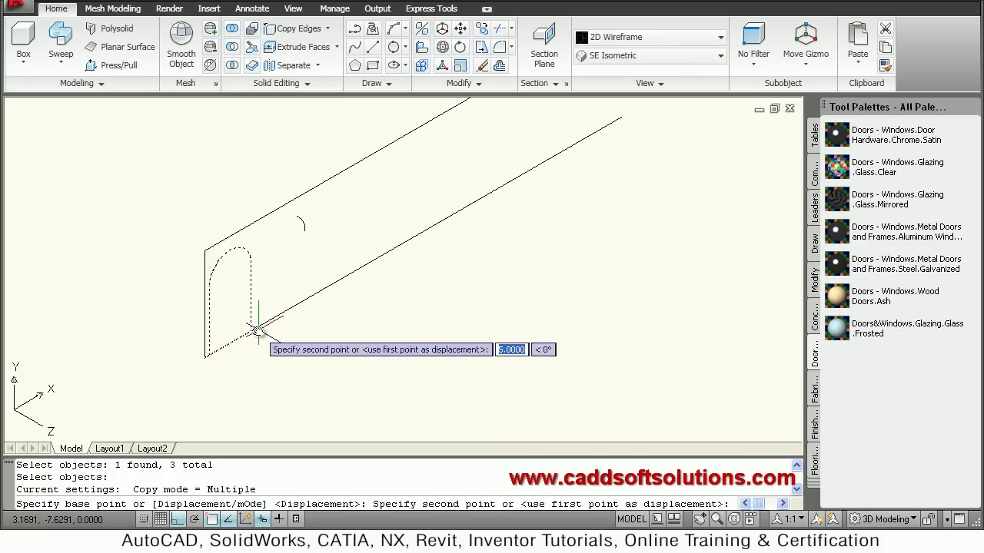
click(253, 330)
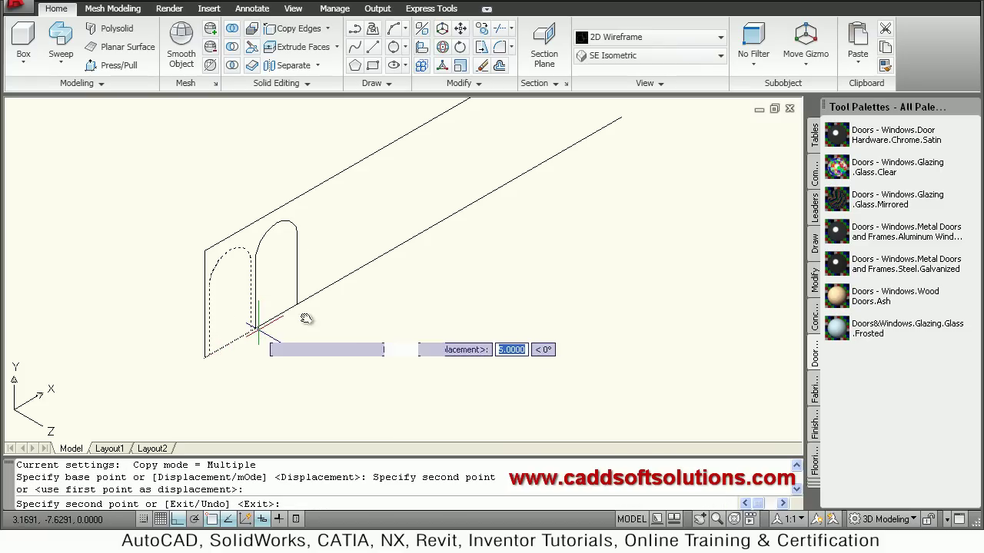
click(298, 304)
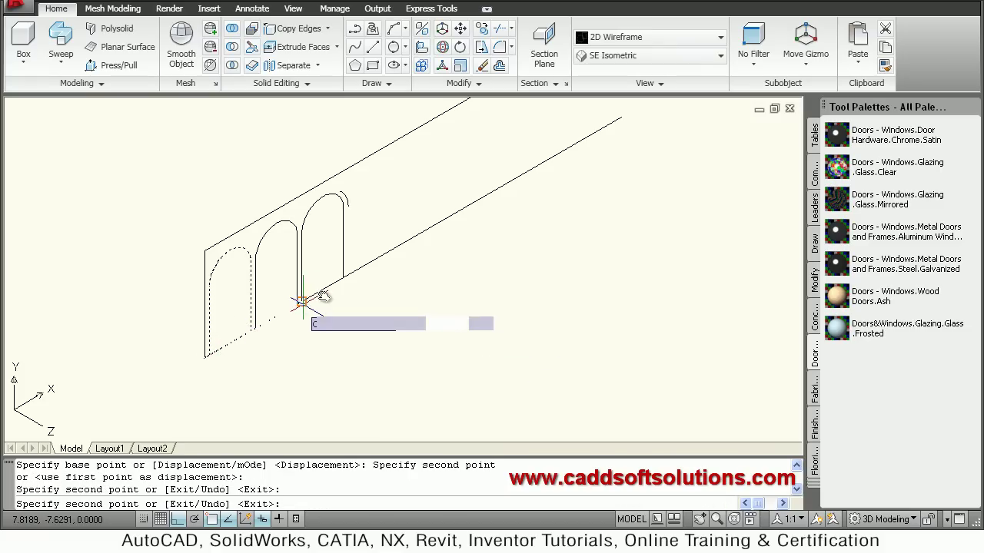
click(343, 277)
key(Escape)
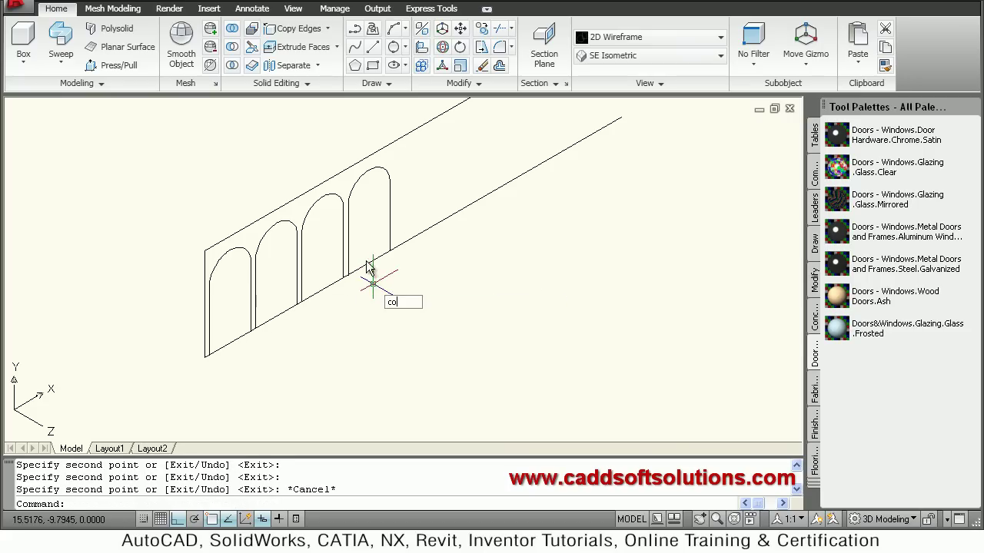
Copy the group of four arches 20 units further along the wall
text(co)
key(Return)
click(173, 155)
click(432, 348)
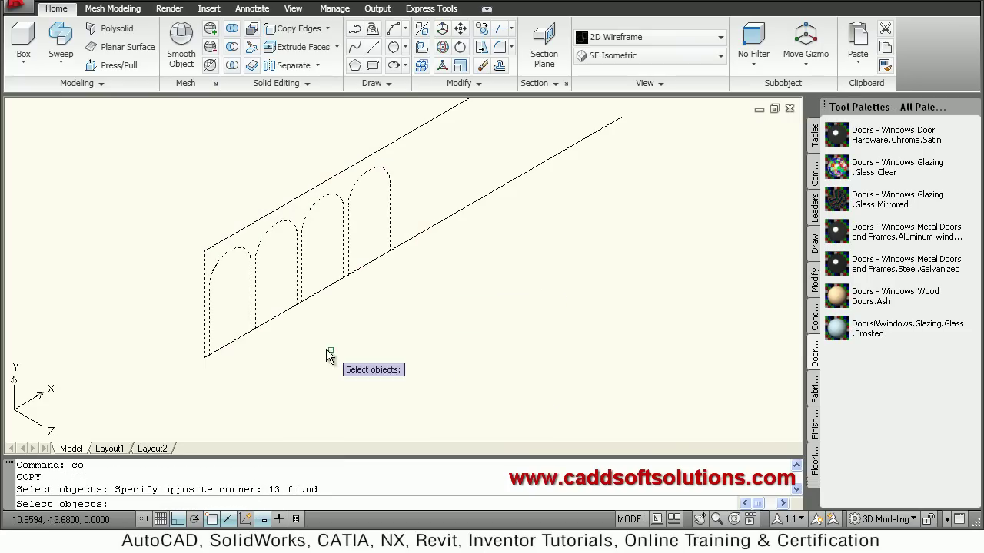
shift+click(205, 308)
key(Return)
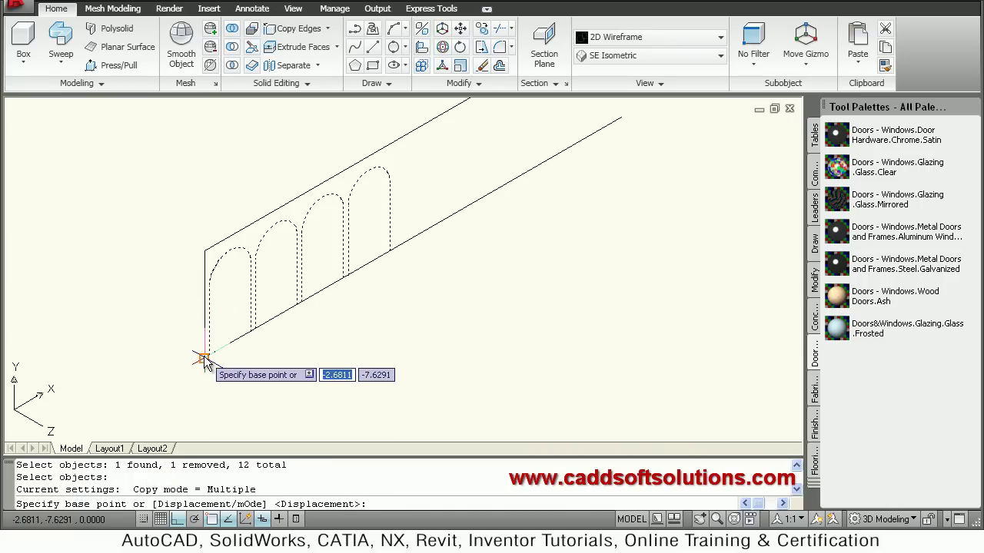
click(203, 359)
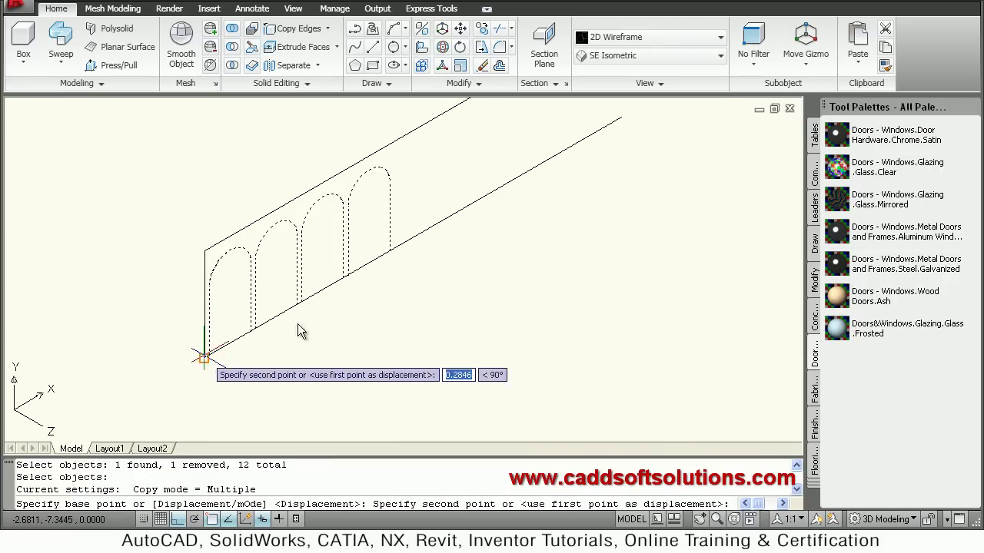
click(390, 254)
middle_drag(499, 269, 447, 374)
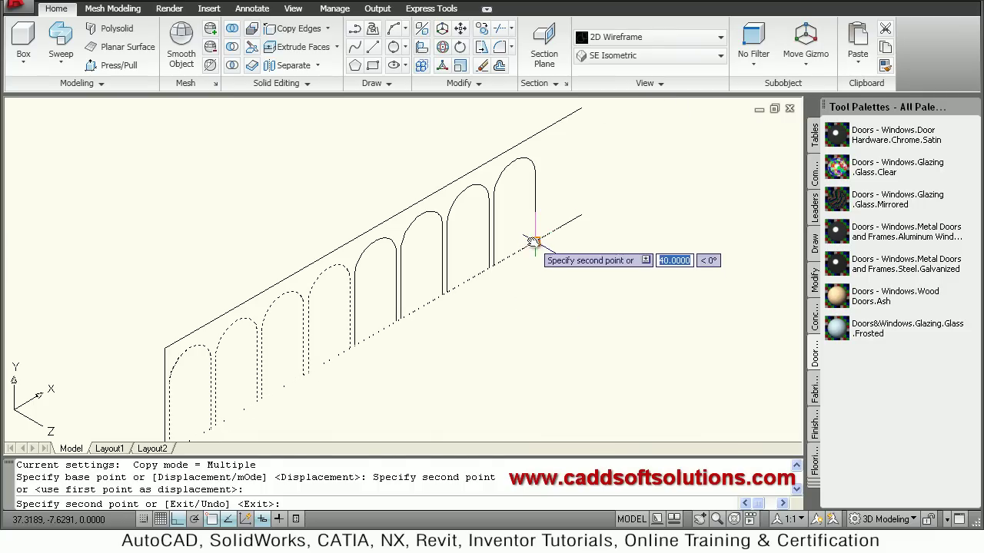
key(Escape)
scroll(547, 154, up, 3)
Copy the last arch once more, 5 units further along the wall
middle_drag(532, 220, 500, 232)
text(c)
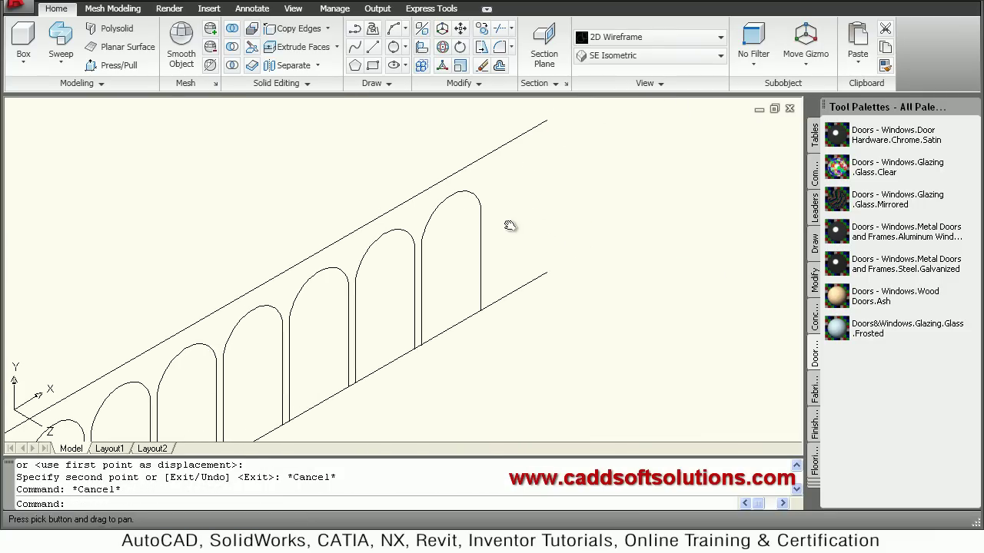
text(o)
key(Return)
click(486, 263)
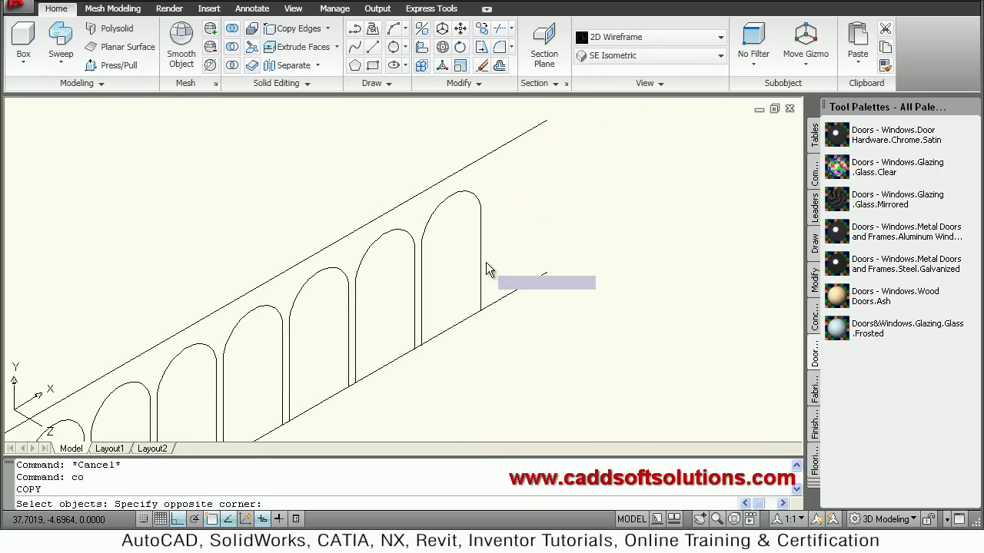
click(424, 209)
key(Return)
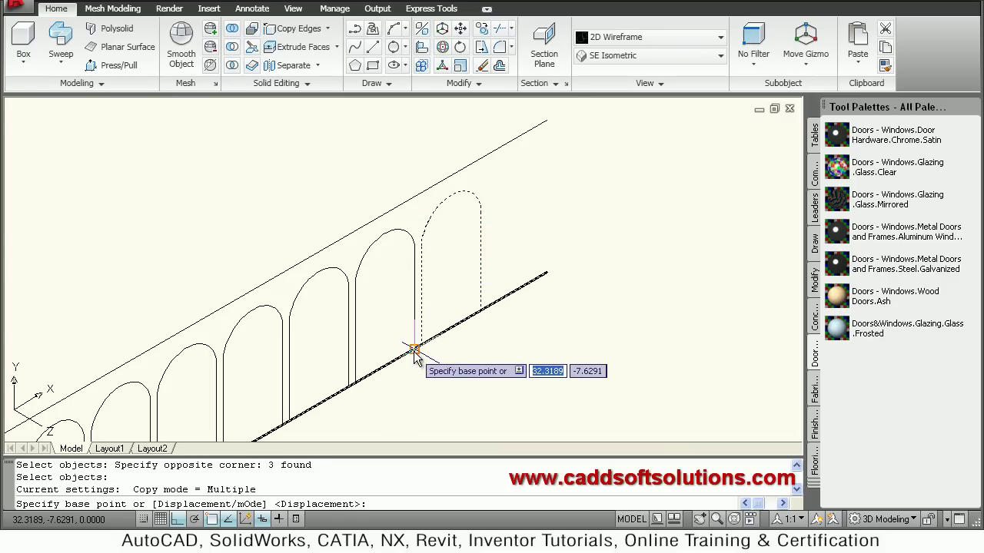
click(419, 346)
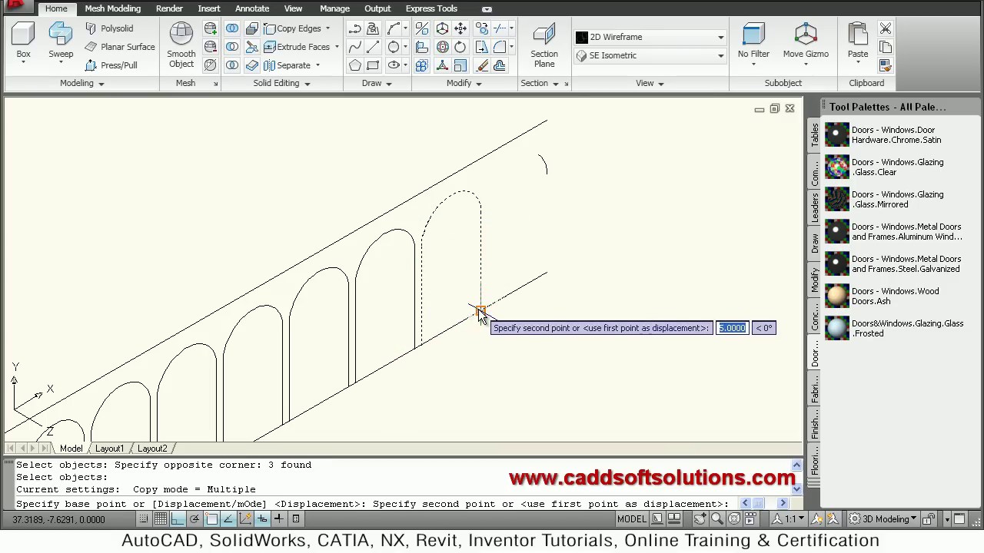
click(478, 314)
key(Escape)
scroll(608, 302, down, 2)
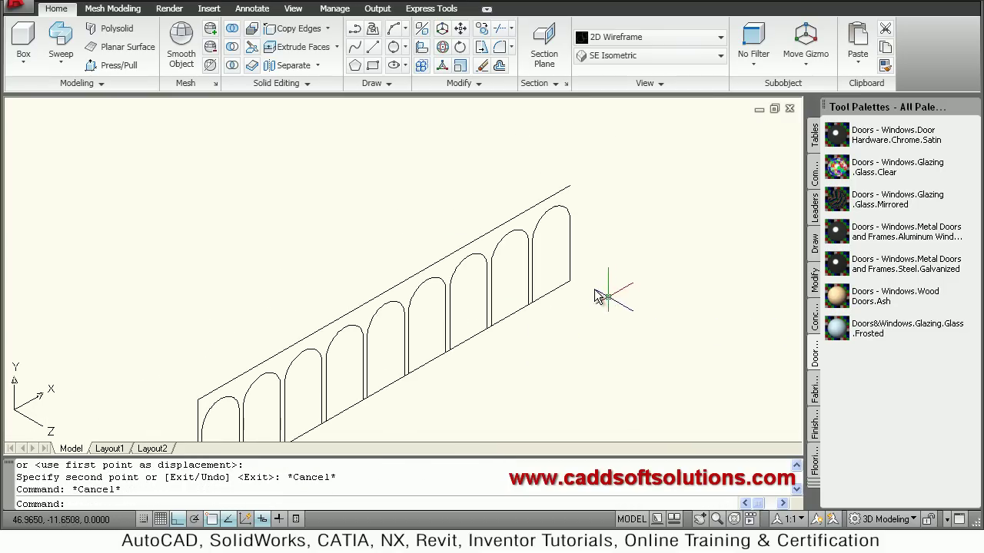
middle_drag(590, 290, 520, 256)
scroll(551, 175, up, 2)
Offset the last arch's right line 0.5 units outward
middle_drag(553, 202, 492, 255)
text(o)
key(Return)
text(0.5)
key(Return)
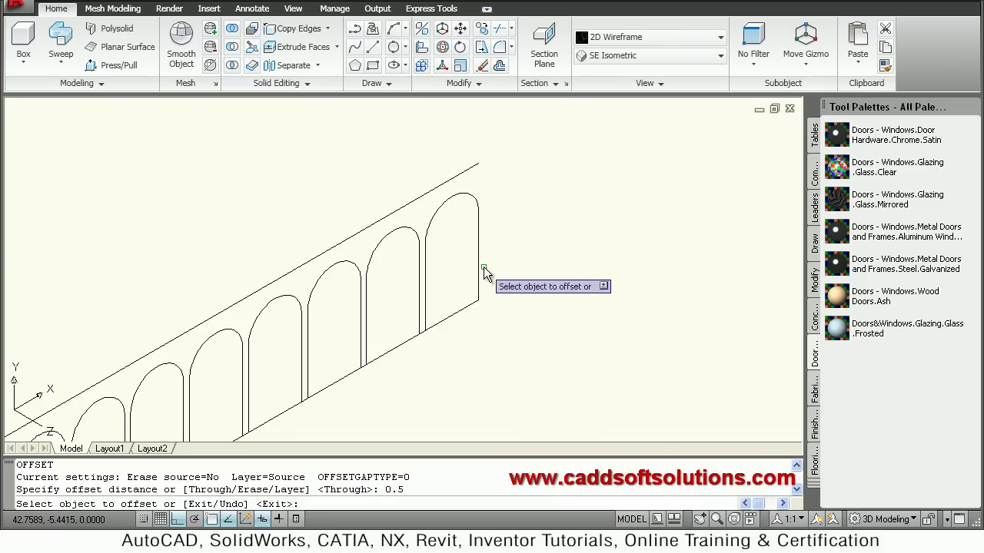
click(477, 262)
click(521, 220)
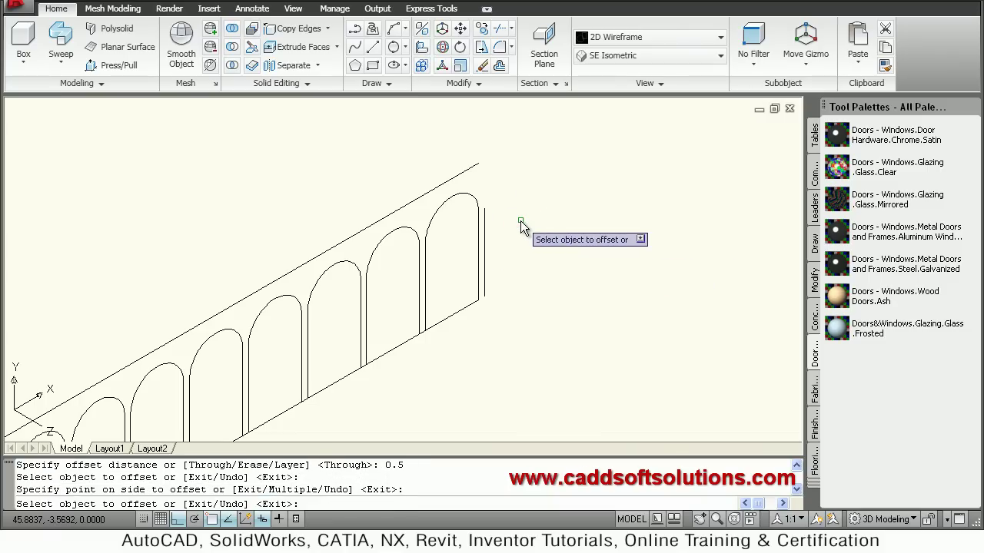
key(Escape)
Fillet the new end line to the wall's top and bottom edges
scroll(550, 223, up, 3)
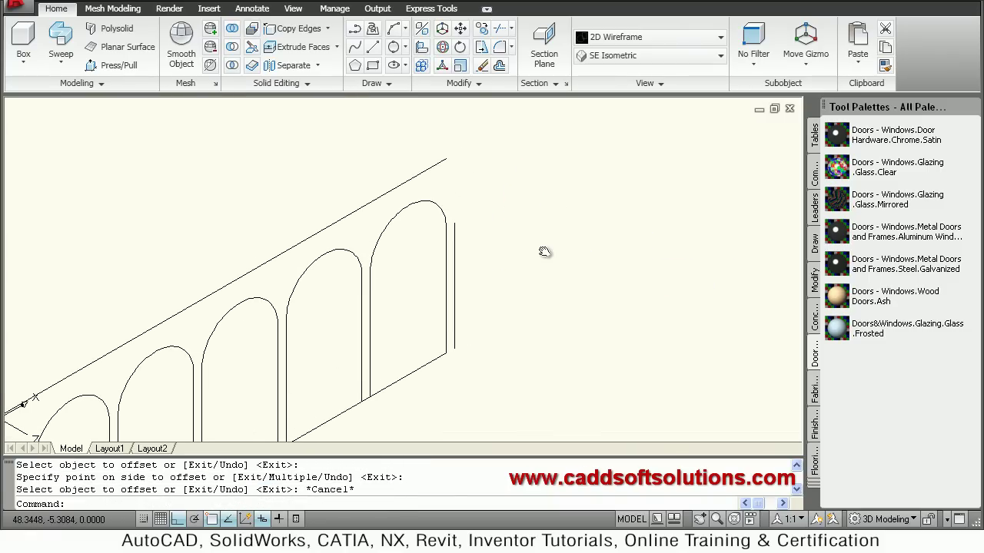
middle_drag(544, 253, 543, 258)
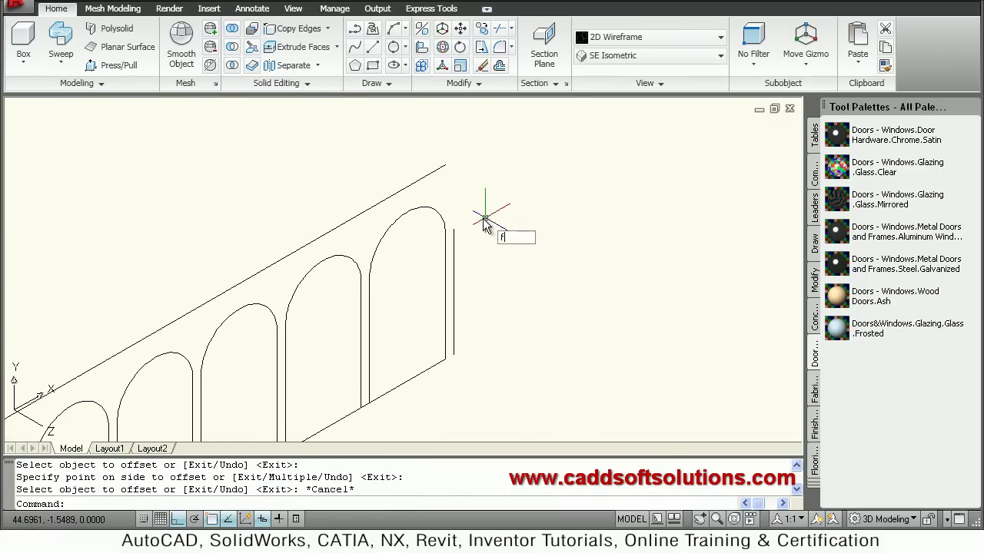
text(f)
key(Return)
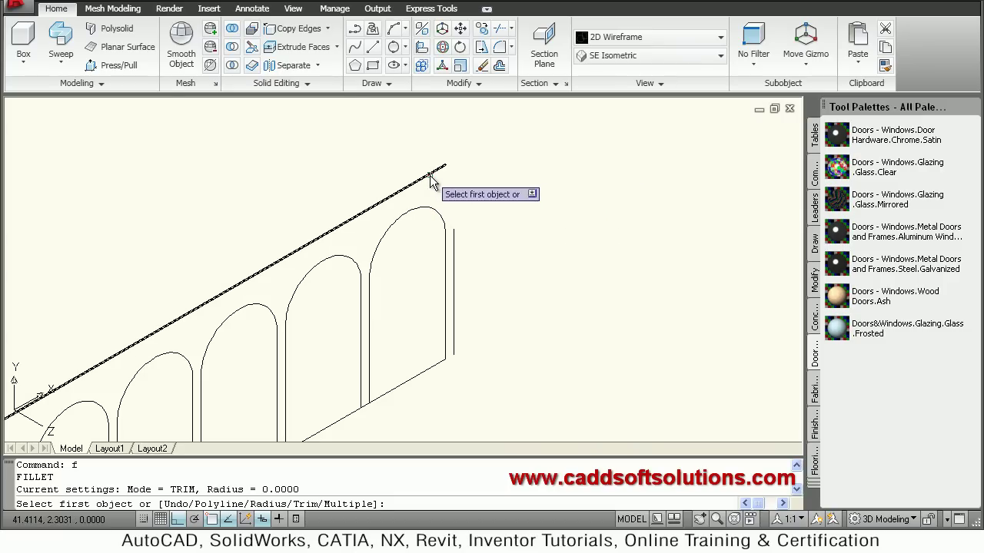
click(431, 170)
click(453, 239)
key(Return)
click(453, 336)
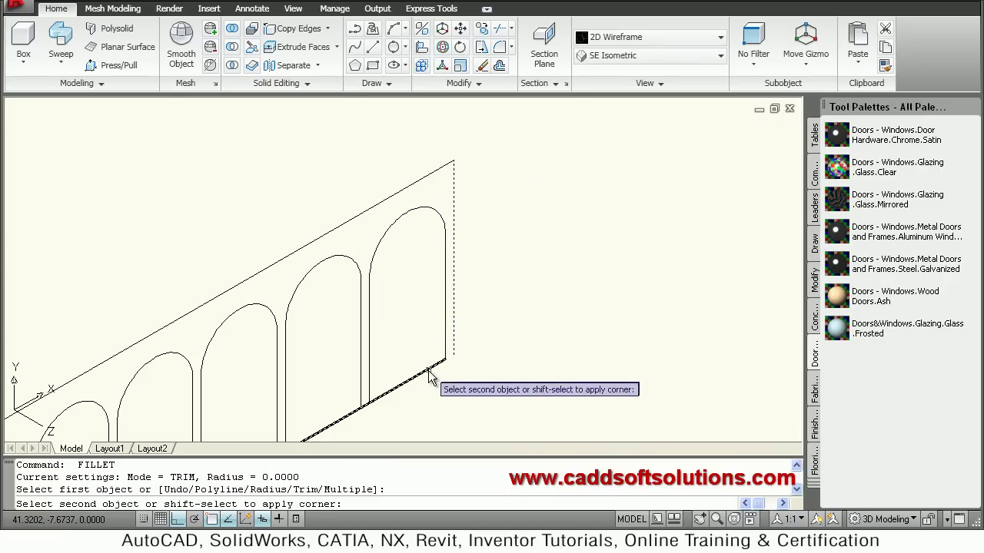
click(429, 370)
scroll(538, 265, down, 1)
scroll(538, 266, down, 1)
middle_drag(342, 349, 356, 329)
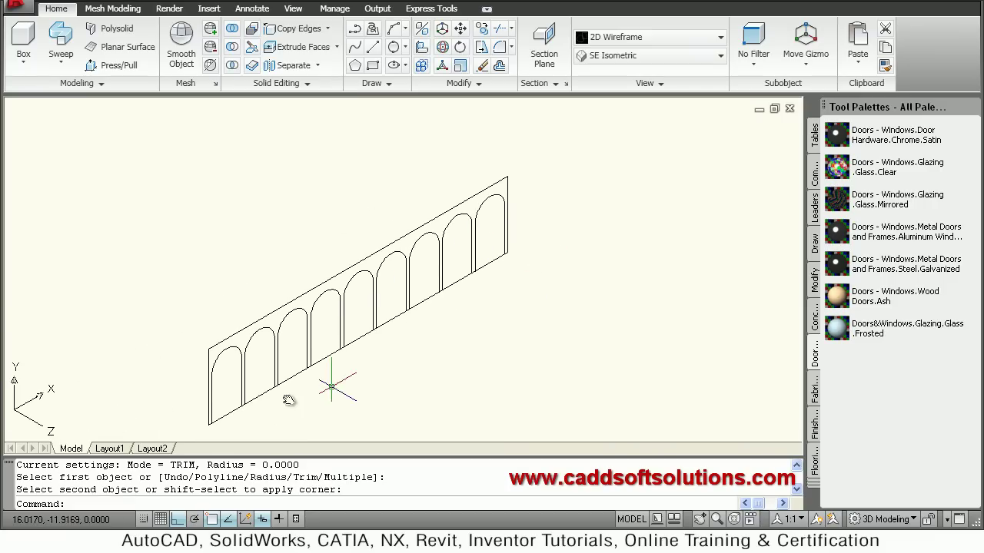
scroll(286, 398, up, 1)
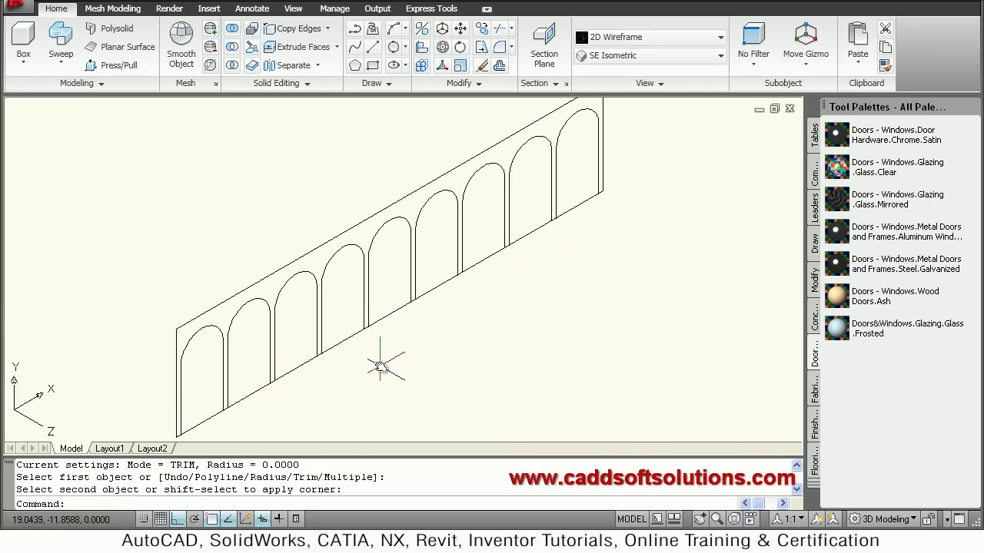
Press/Pull the arched wall face 5 units, then undo that extrusion with U
click(128, 68)
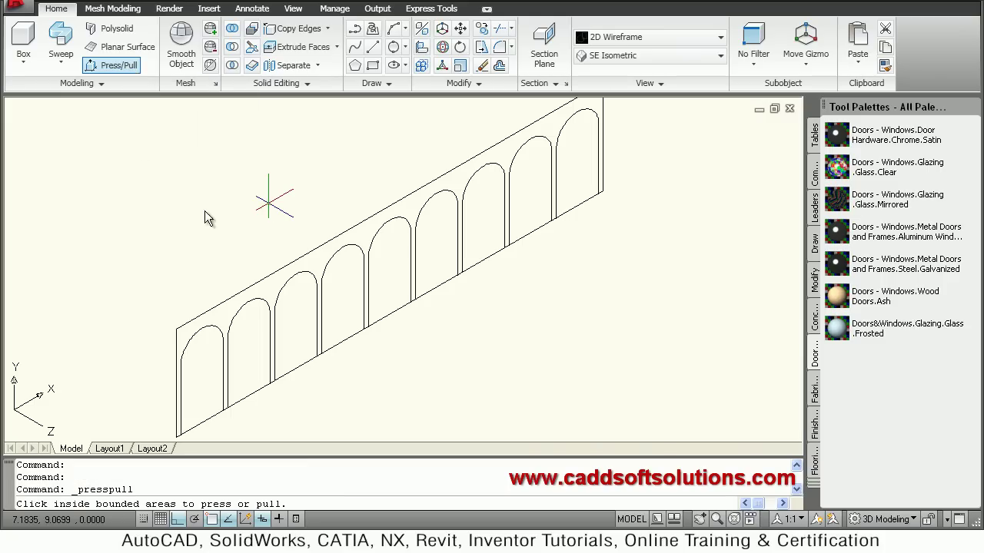
click(228, 323)
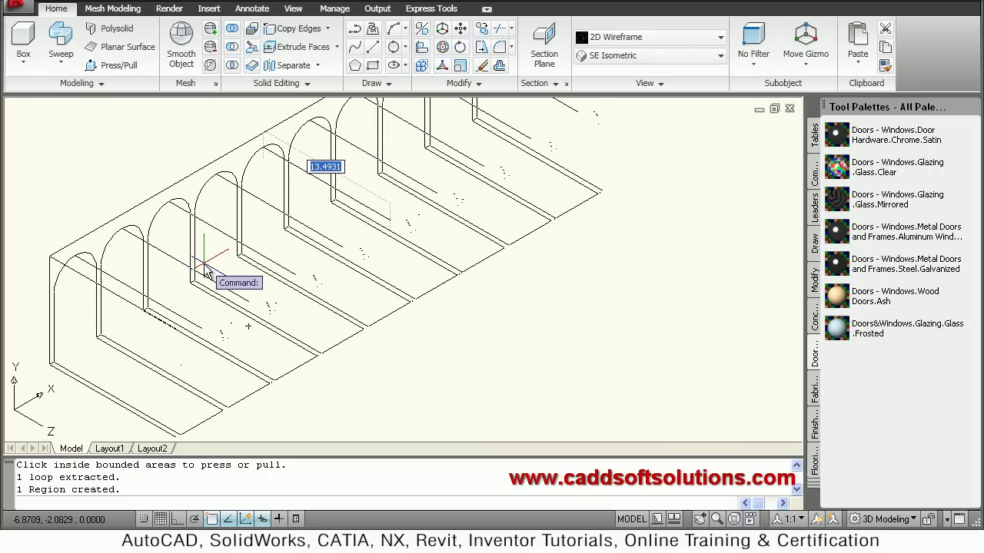
text(5)
key(Return)
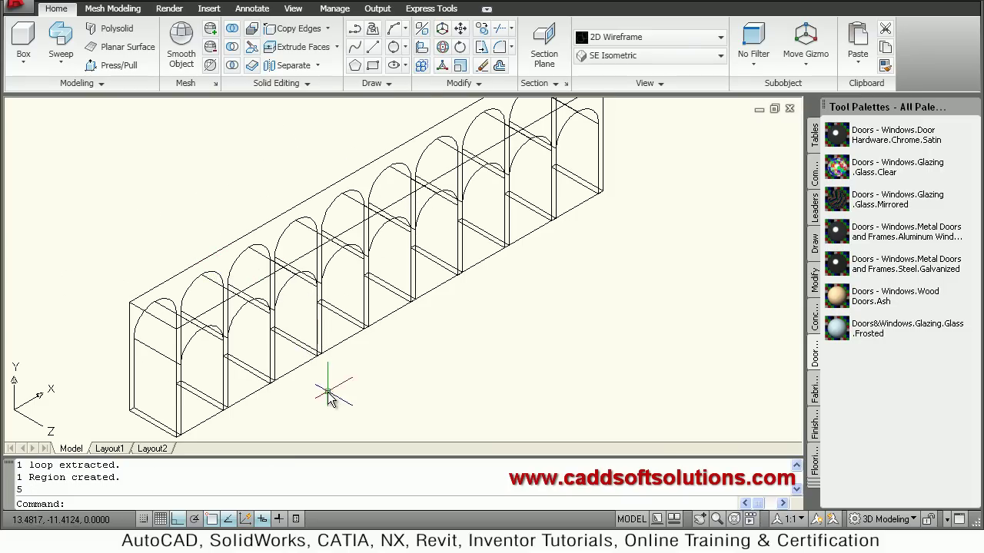
text(u)
key(Return)
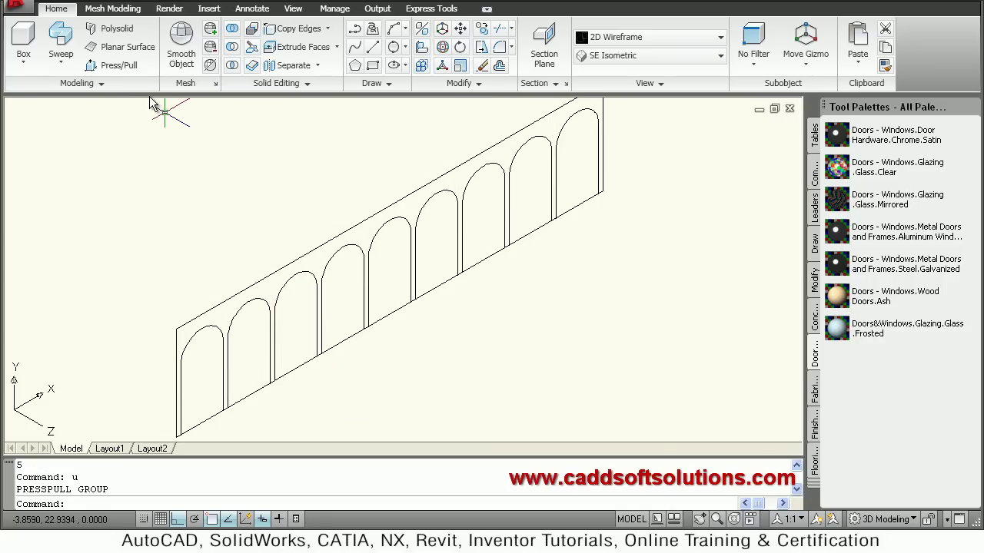
Press/Pull the arch-shaped area to a depth of 8 units
click(119, 67)
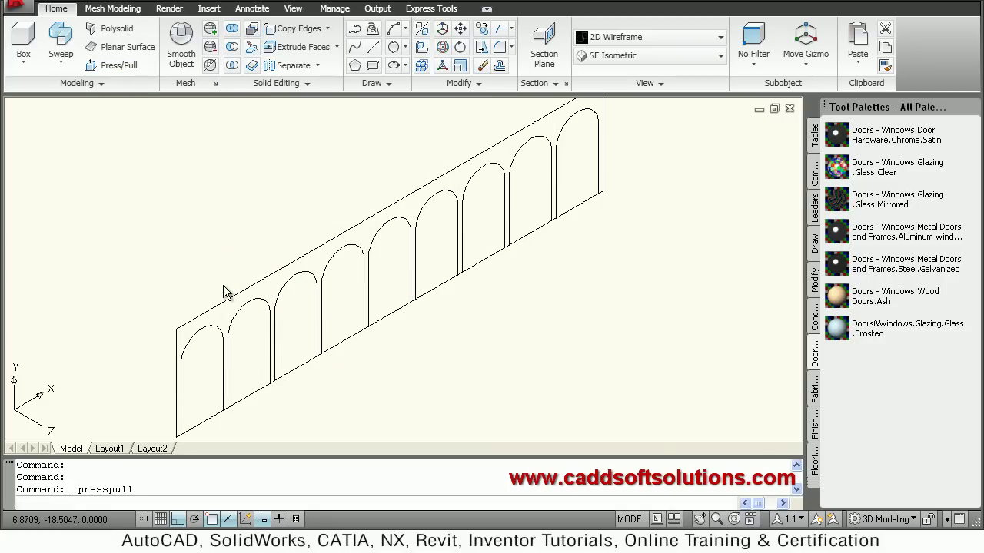
click(220, 328)
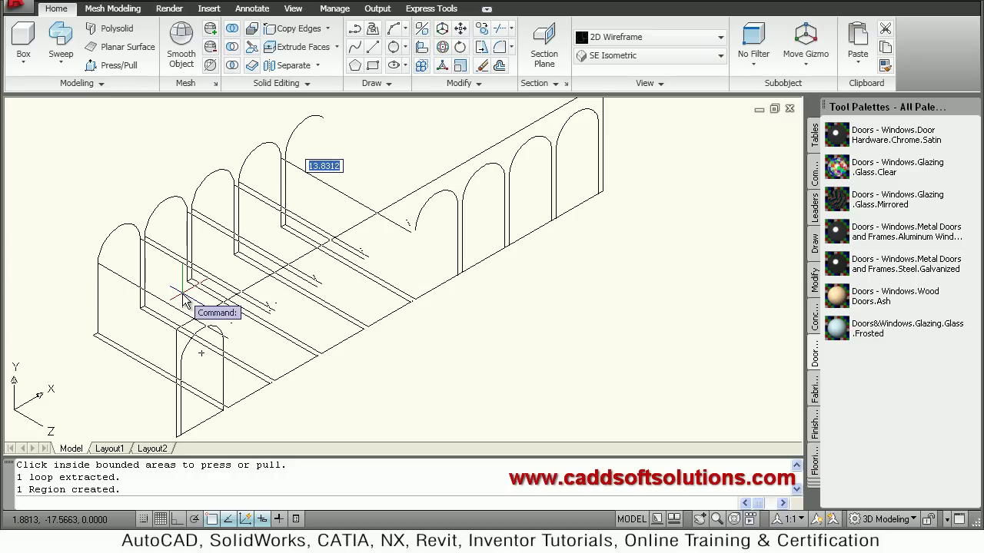
text(8)
key(Return)
scroll(183, 300, down, 3)
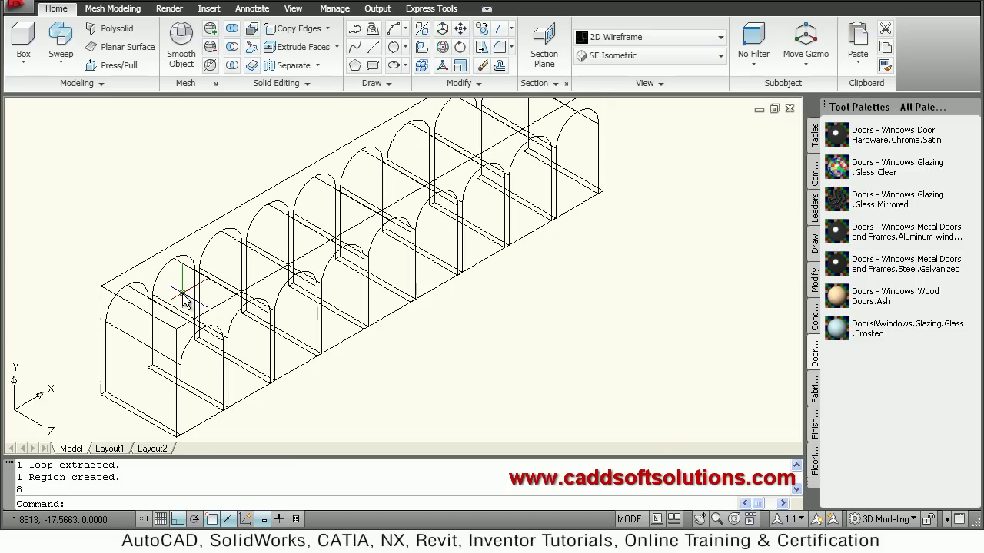
scroll(182, 300, down, 3)
middle_drag(486, 191, 485, 219)
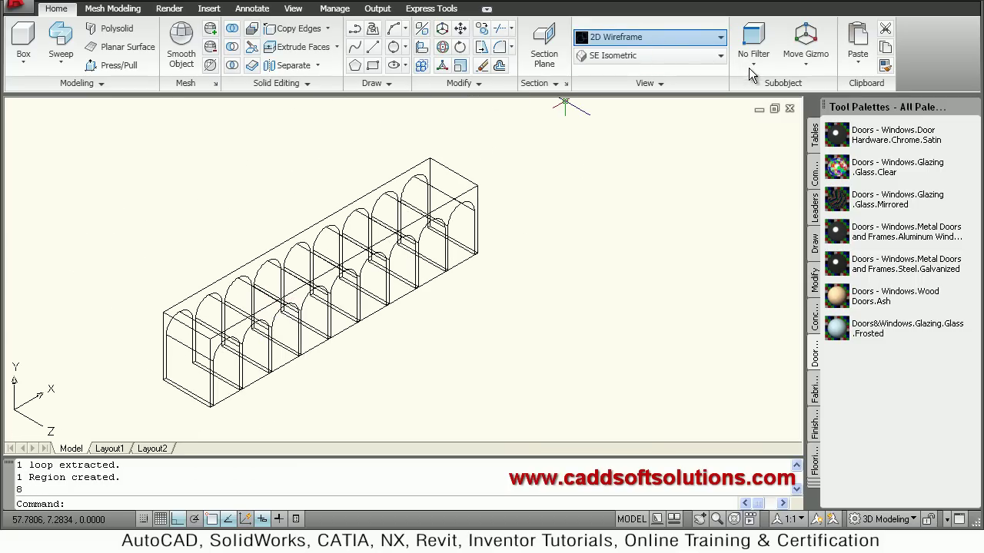
Shade the model in the Conceptual visual style and pan across the arches
click(715, 37)
click(796, 83)
scroll(182, 398, up, 2)
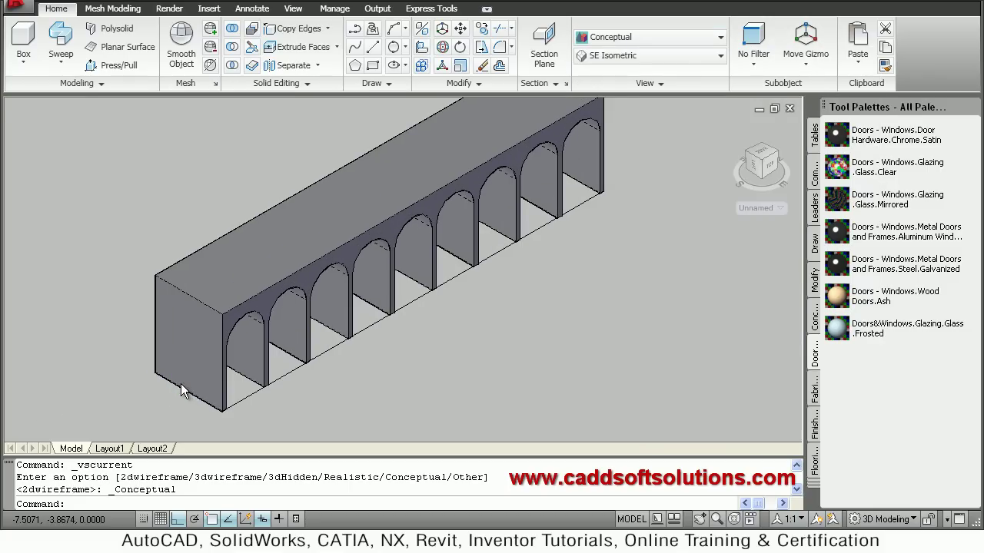
middle_drag(285, 292, 333, 352)
Zoom in and out to inspect the shaded arched openings
scroll(298, 336, up, 2)
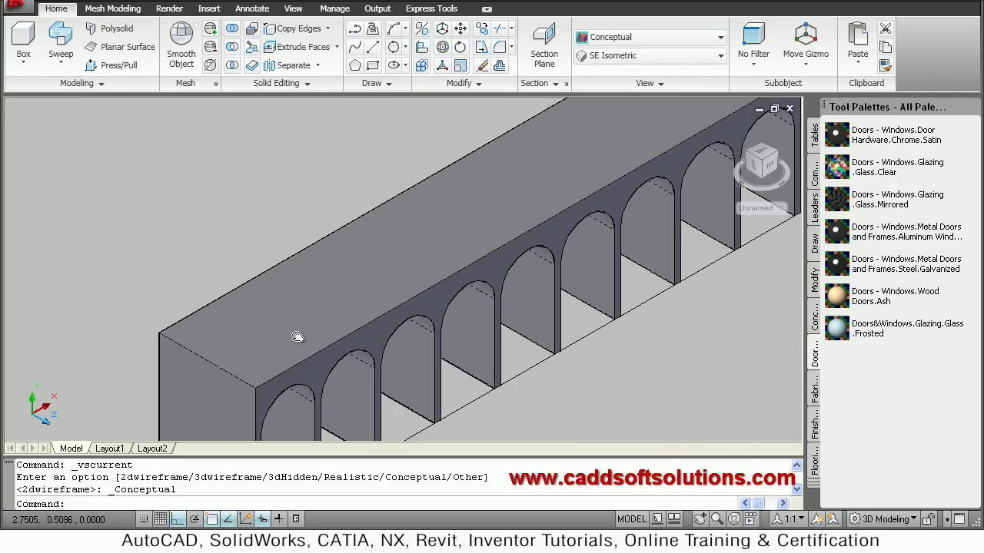
scroll(304, 342, down, 2)
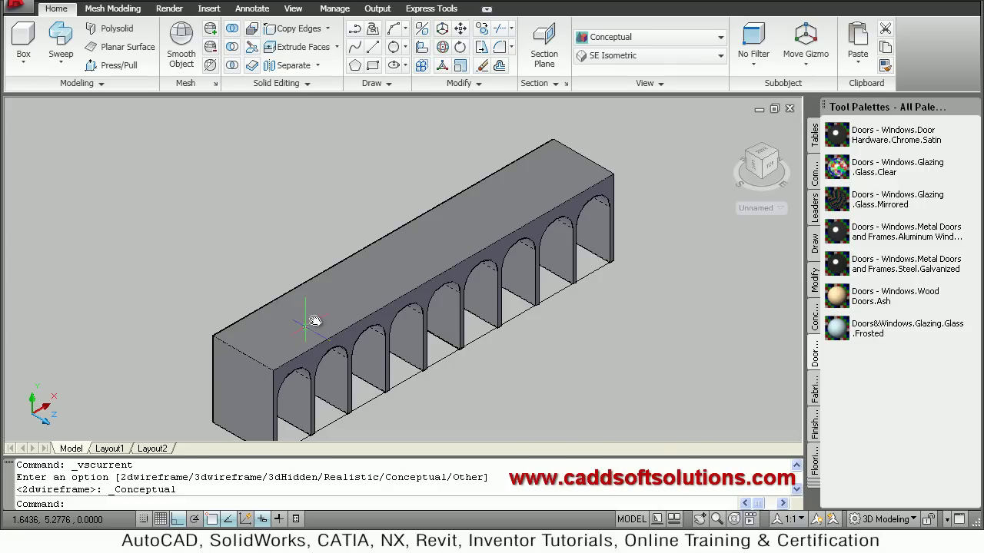
scroll(303, 322, up, 2)
scroll(274, 227, down, 2)
scroll(339, 371, up, 4)
scroll(339, 371, down, 4)
scroll(363, 385, up, 2)
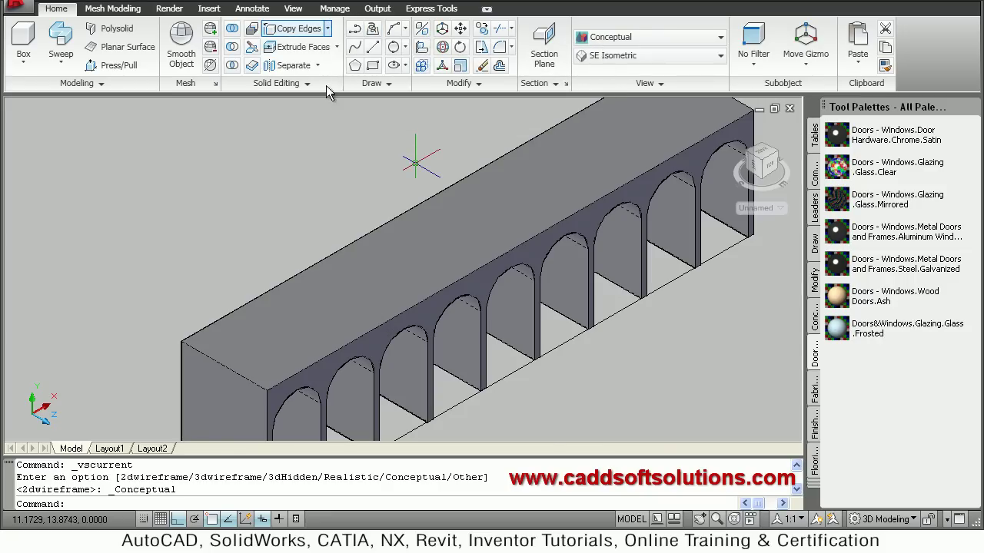
Copy the top back edge of the solid 0.5 units inward with Copy Edges
click(328, 28)
click(315, 146)
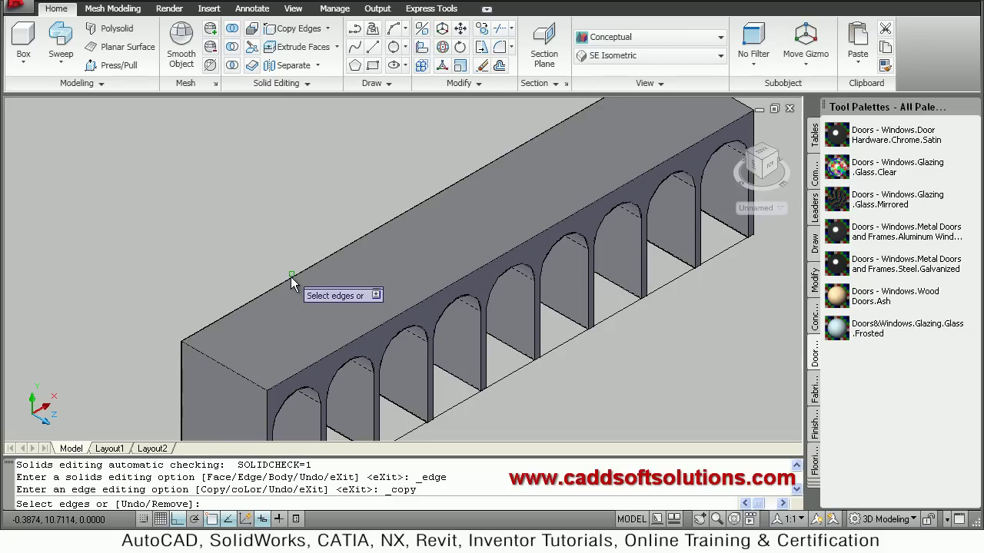
click(293, 278)
key(Return)
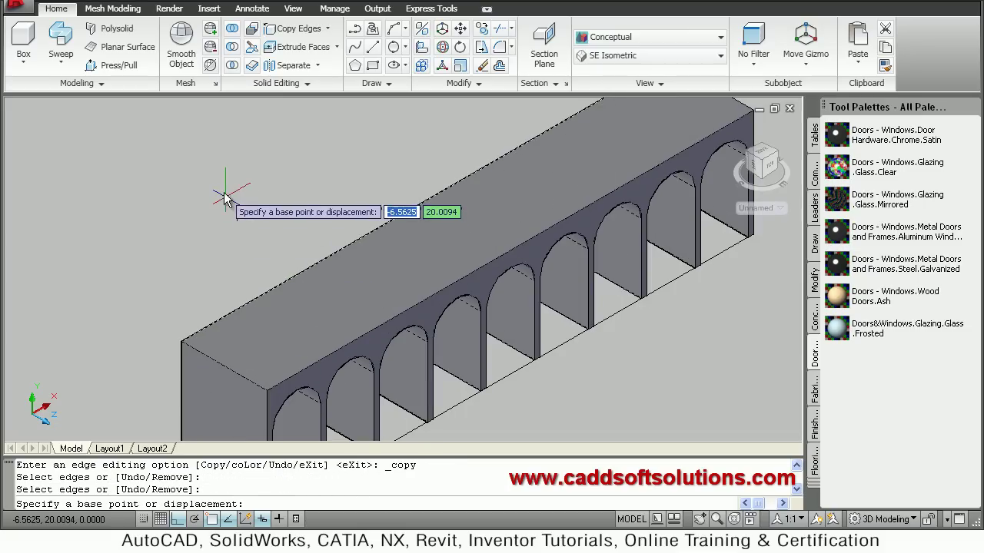
click(223, 192)
text(0.5)
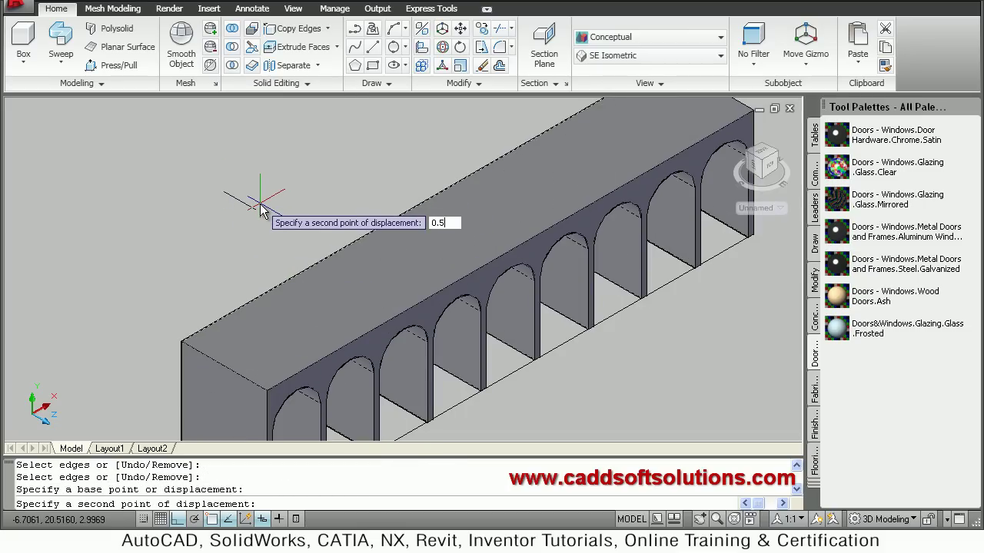
key(Return)
key(Escape)
key(Escape)
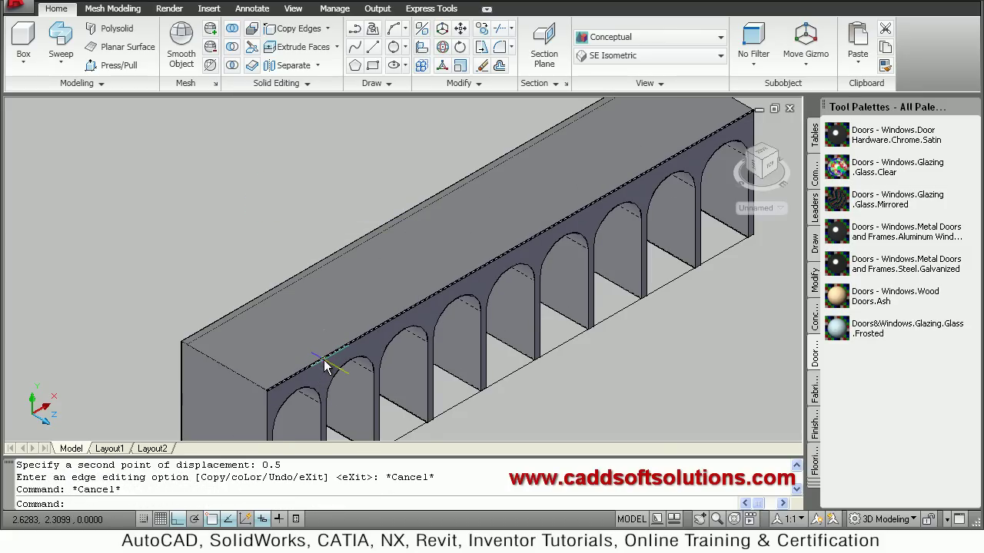
Copy the long top front edge over the arches 0.5 units inward
ctrl+click(323, 365)
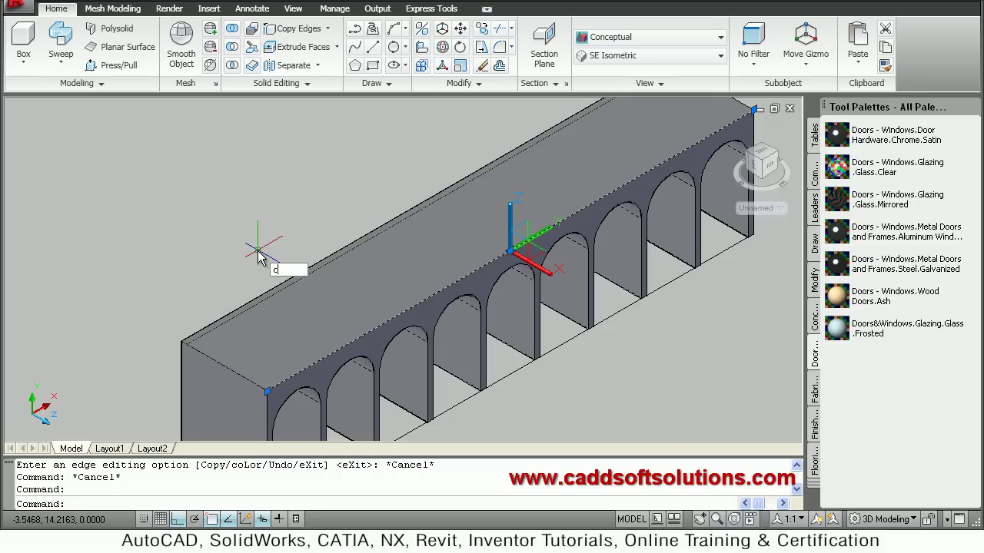
key(Return)
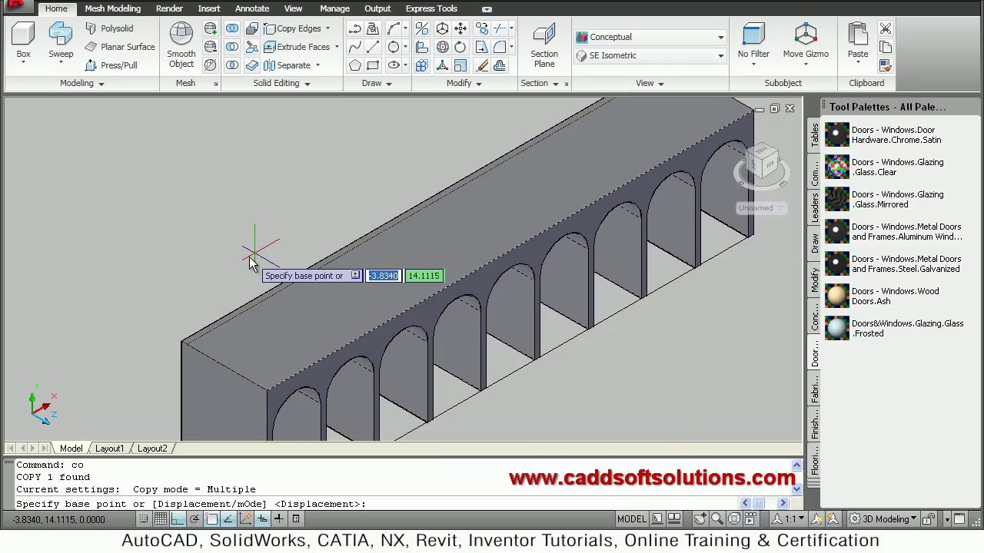
click(209, 242)
text(0.5)
key(Return)
key(Escape)
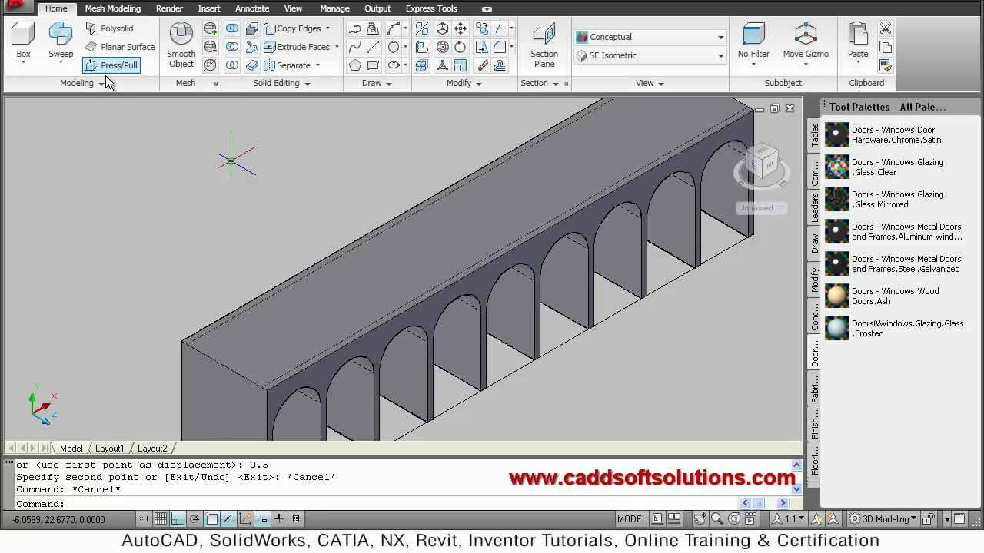
Press/Pull the narrow strip along the deck's back edge upward by 0.5 units
key(Escape)
key(Escape)
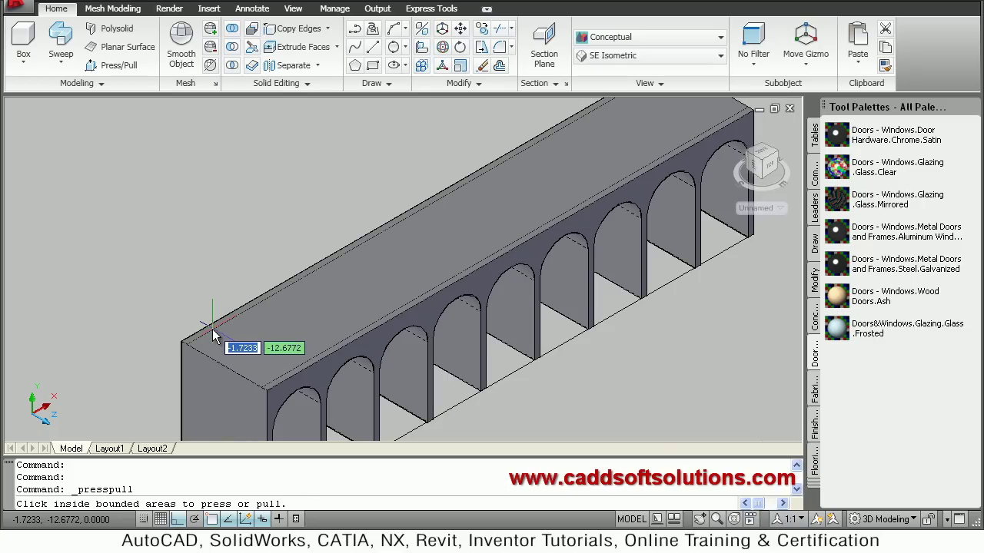
scroll(212, 329, up, 2)
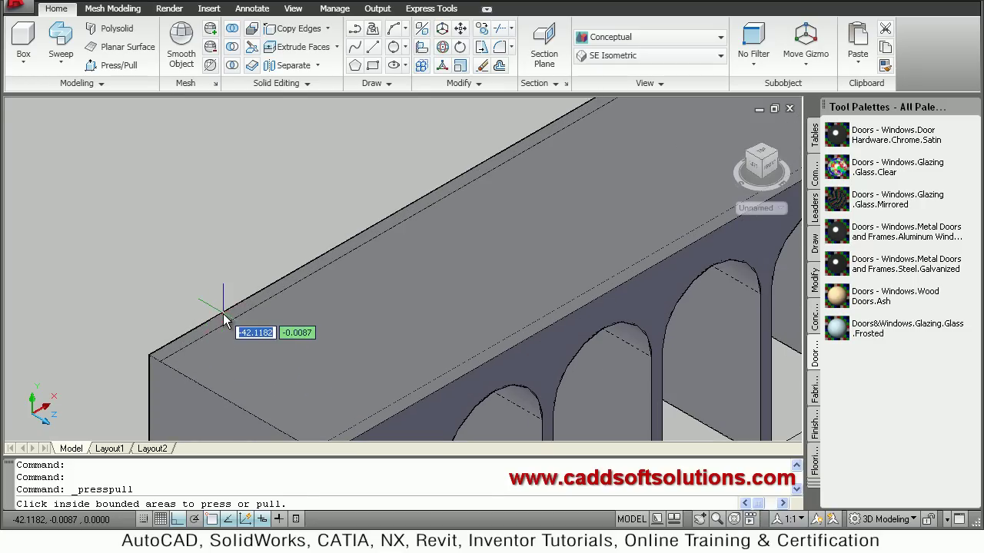
click(223, 320)
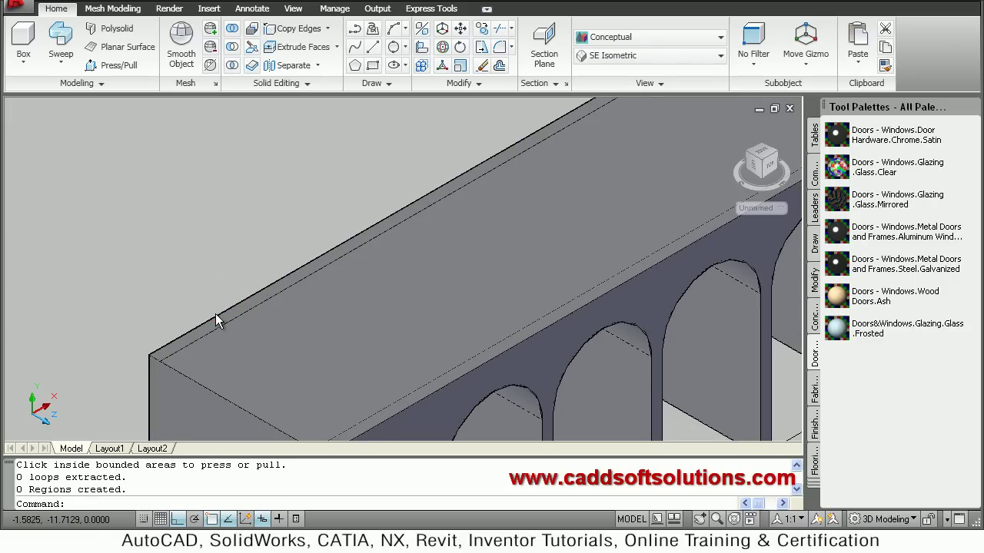
key(Return)
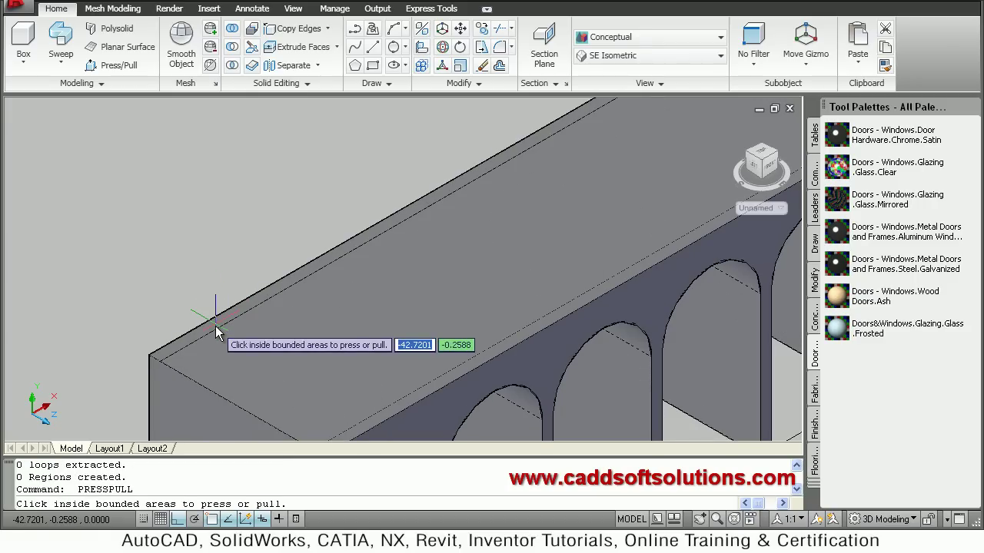
click(215, 332)
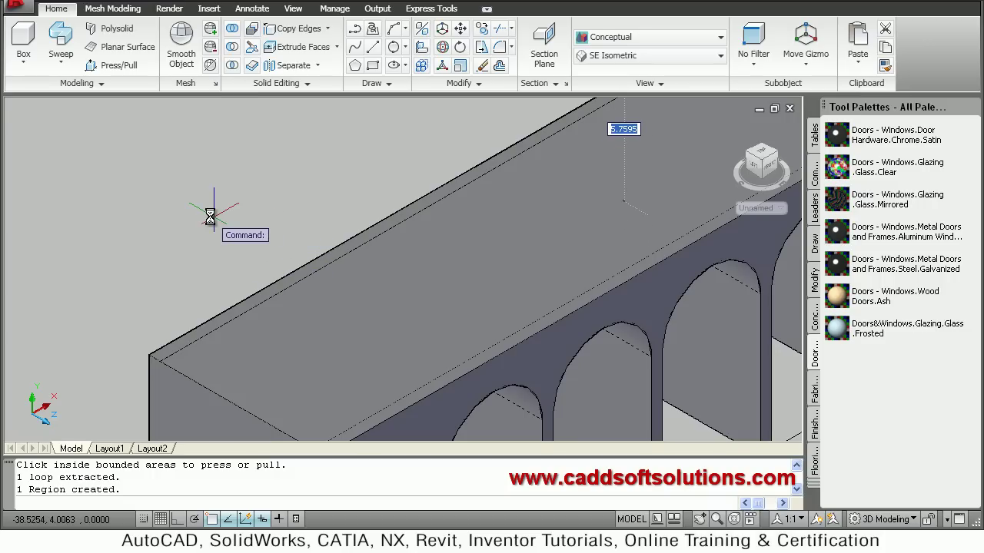
scroll(212, 222, down, 4)
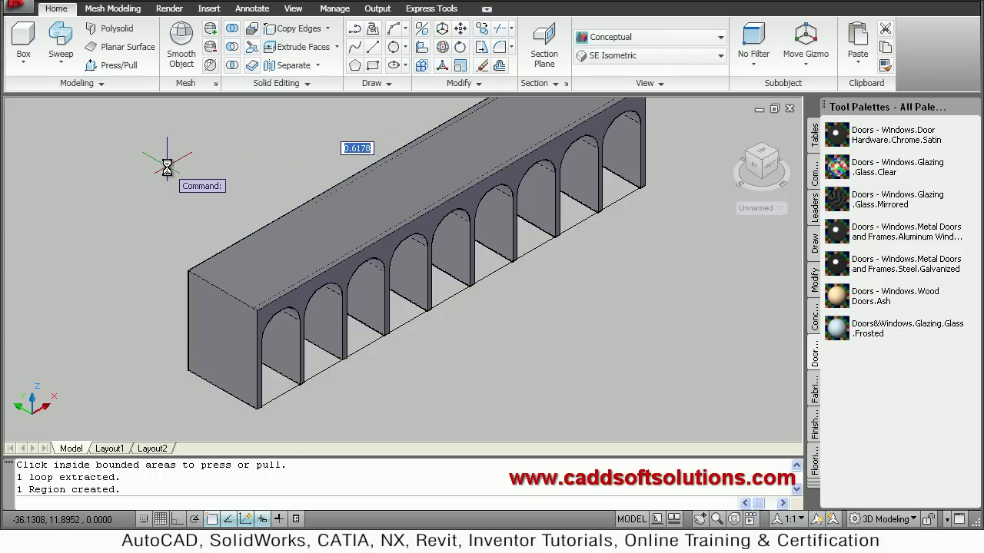
click(296, 175)
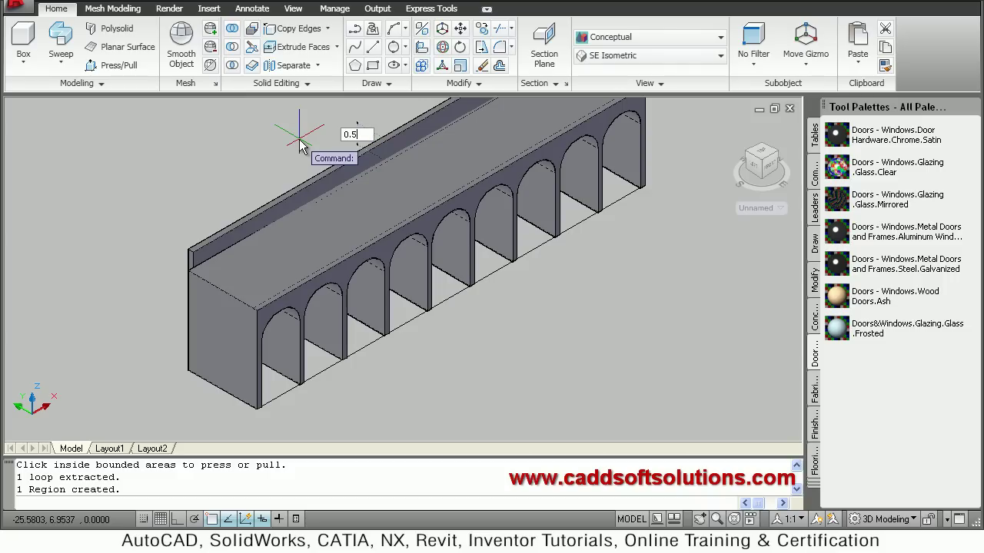
text(0.5)
key(Return)
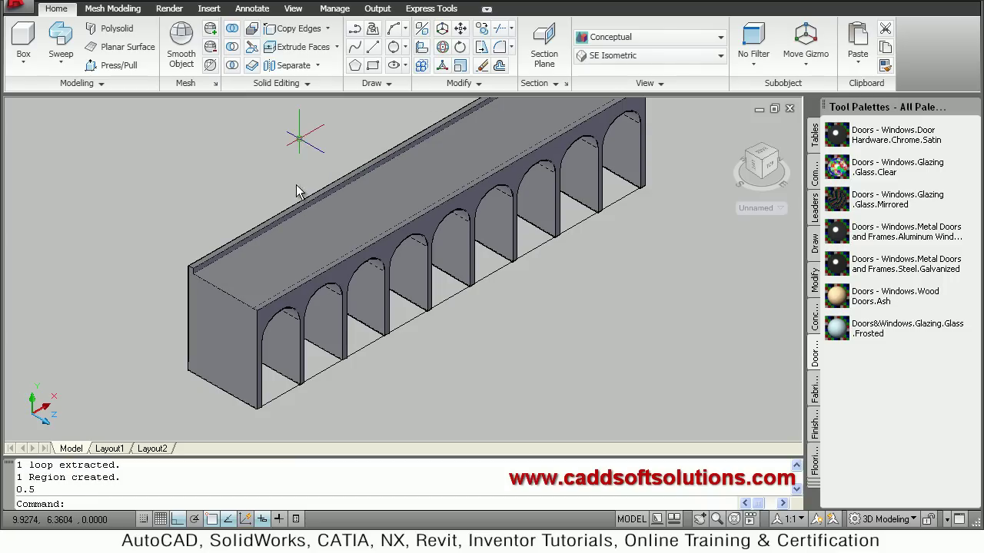
key(Escape)
scroll(291, 294, up, 4)
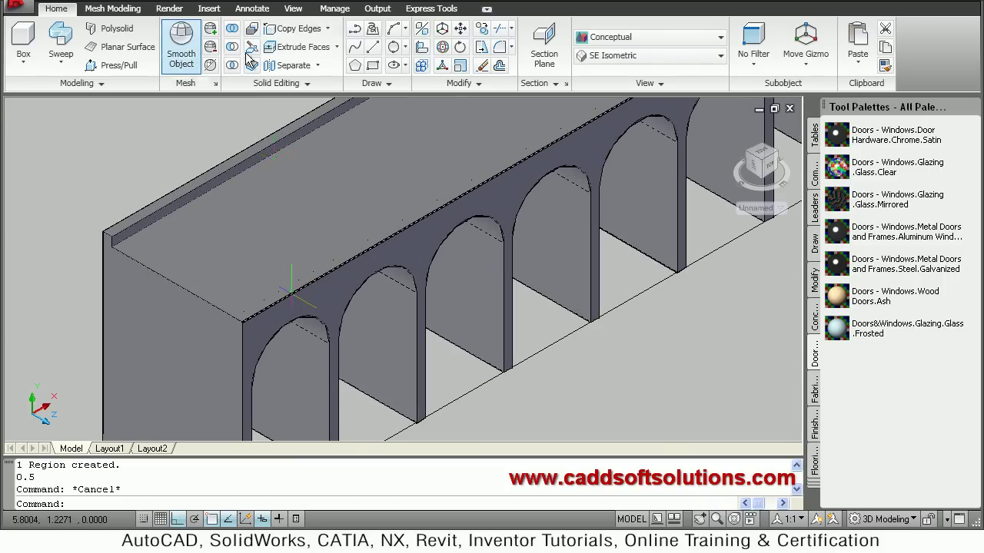
Press/Pull the narrow front deck strip above the arches into a matching 0.5-unit lip
click(117, 68)
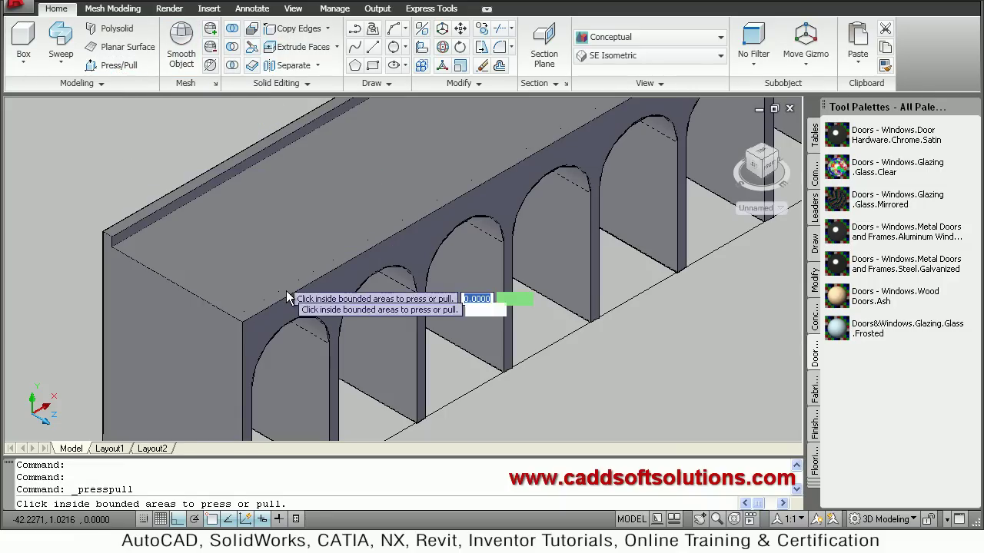
scroll(288, 296, up, 2)
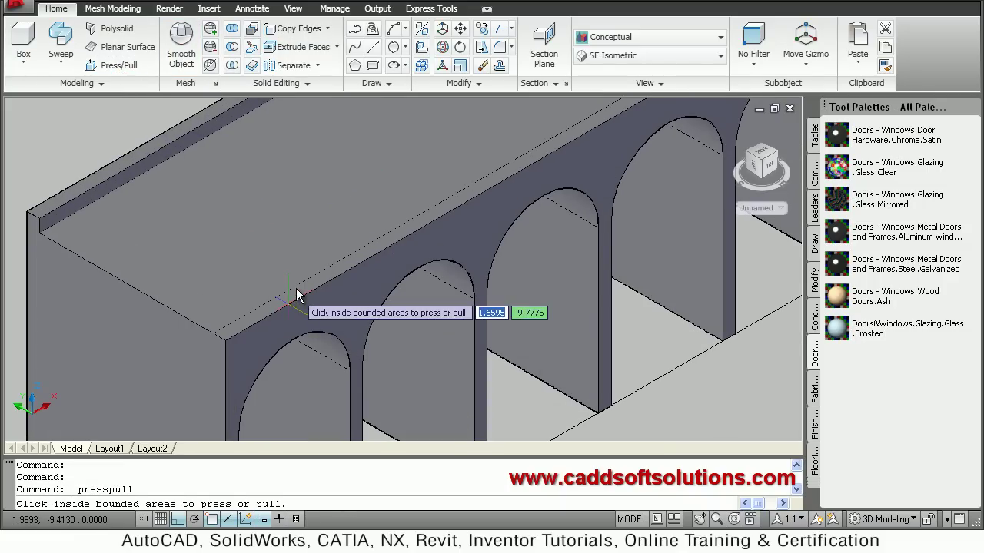
click(296, 293)
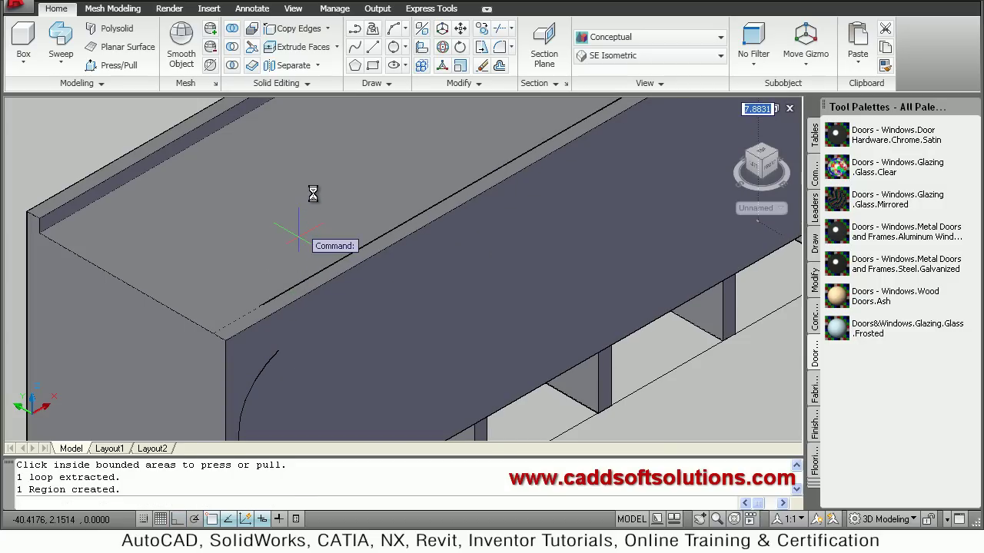
scroll(309, 196, down, 4)
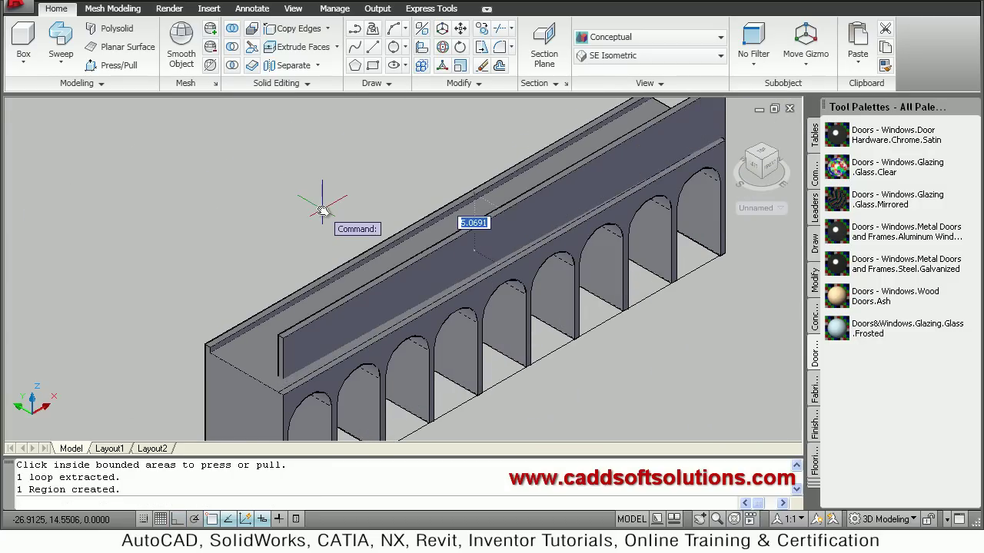
key(Escape)
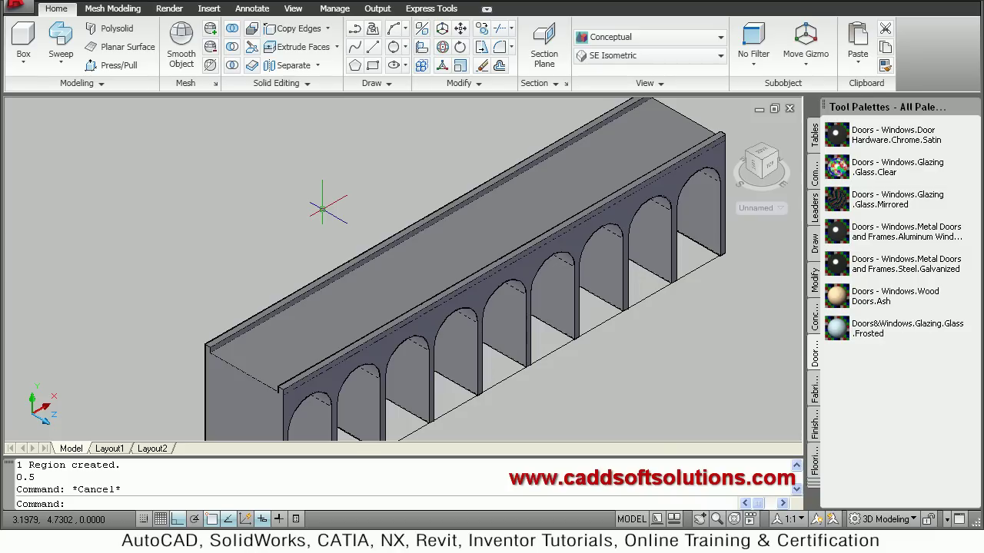
Select the whole model and begin a circle beside the deck, then cancel it
key(ctrl+a)
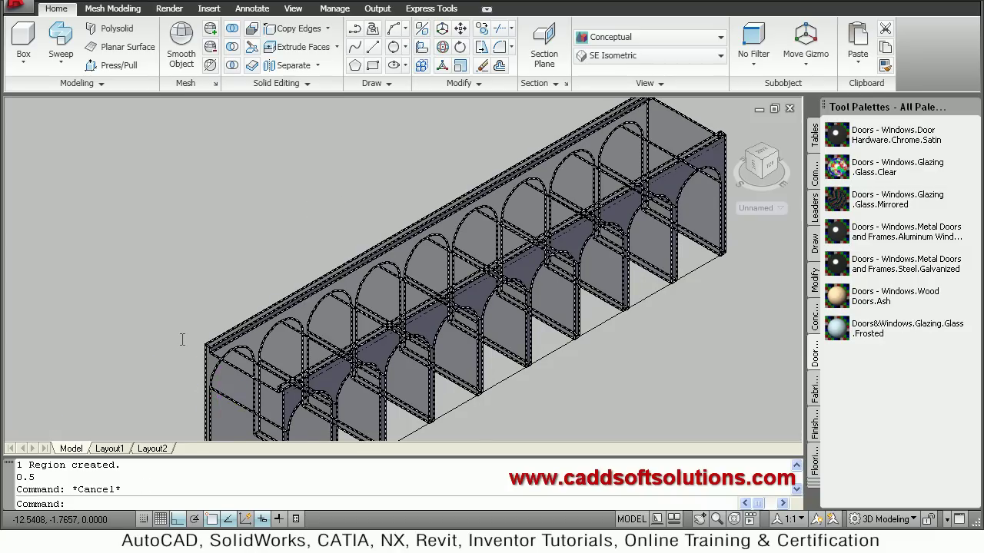
scroll(185, 332, up, 5)
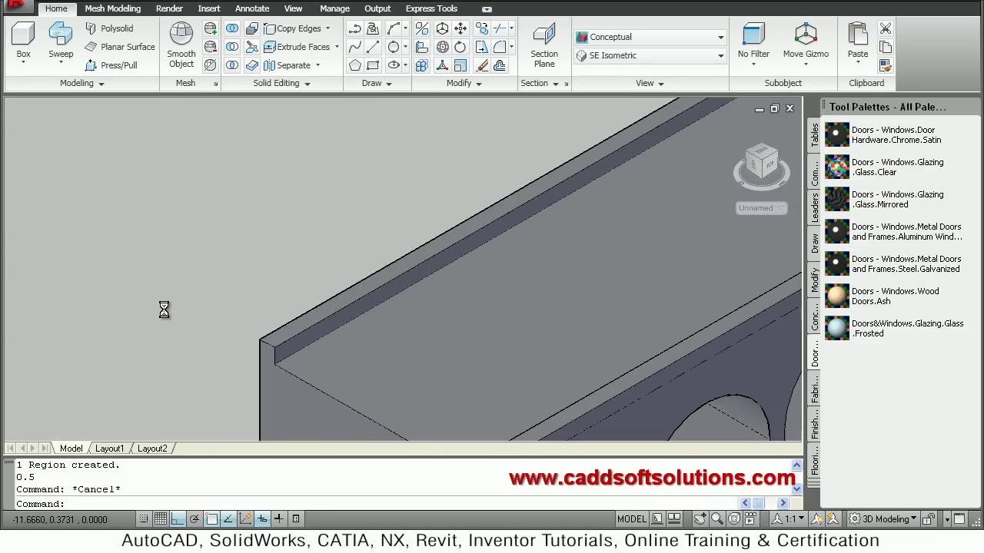
text(c)
key(Return)
click(175, 293)
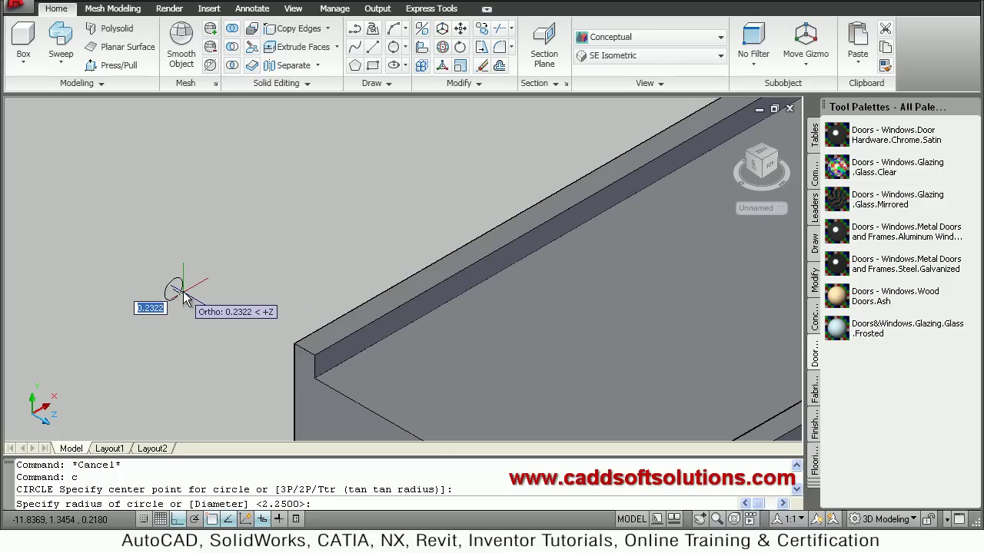
key(Escape)
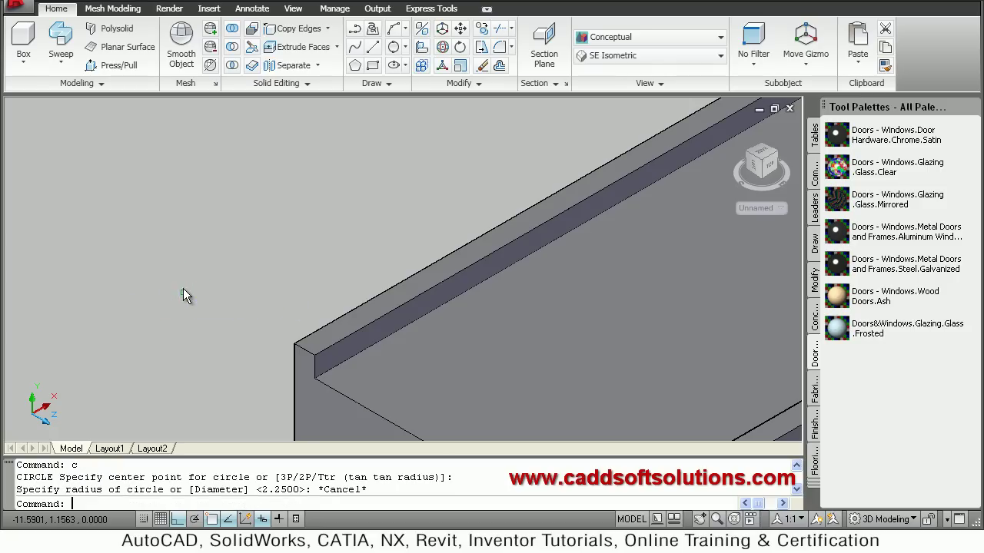
Align the UCS to the Top preset from the View tab
click(294, 8)
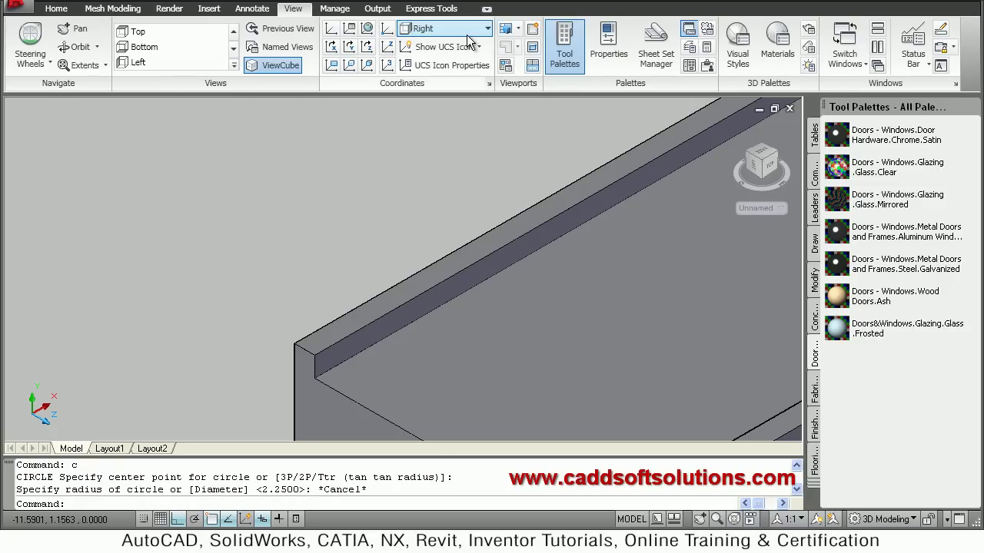
click(439, 28)
key(Escape)
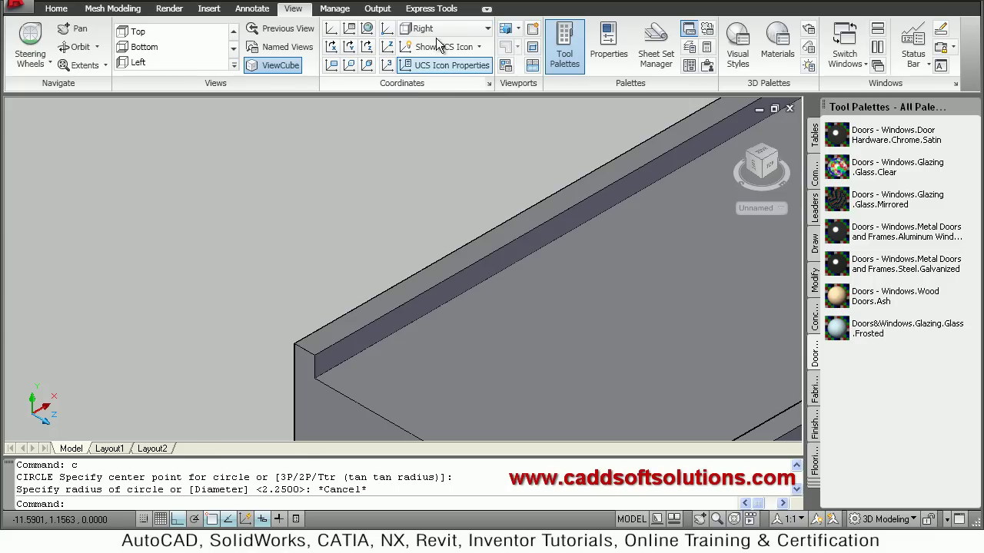
click(440, 31)
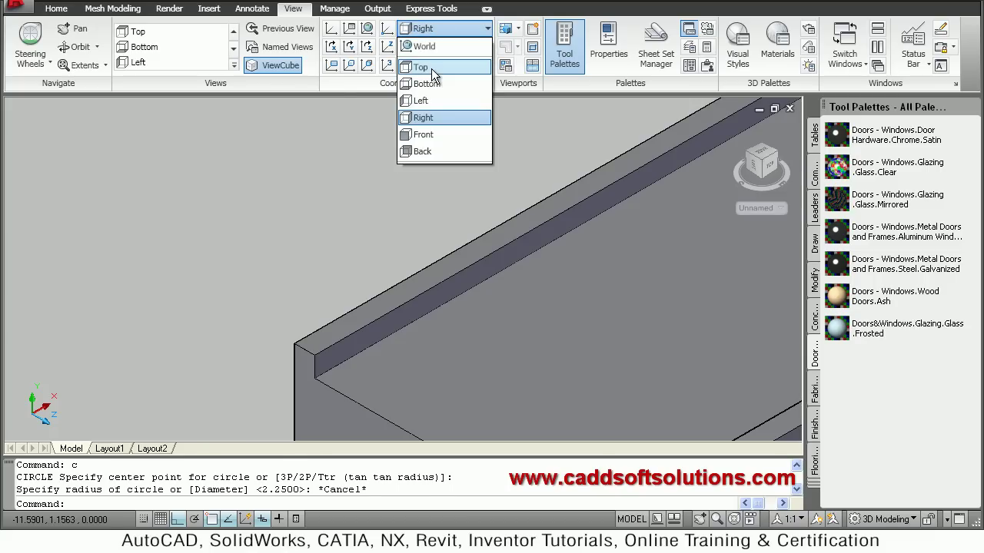
click(432, 66)
Draw a circle of radius 0.05 in empty space beside the deck
text(c)
key(Return)
click(217, 257)
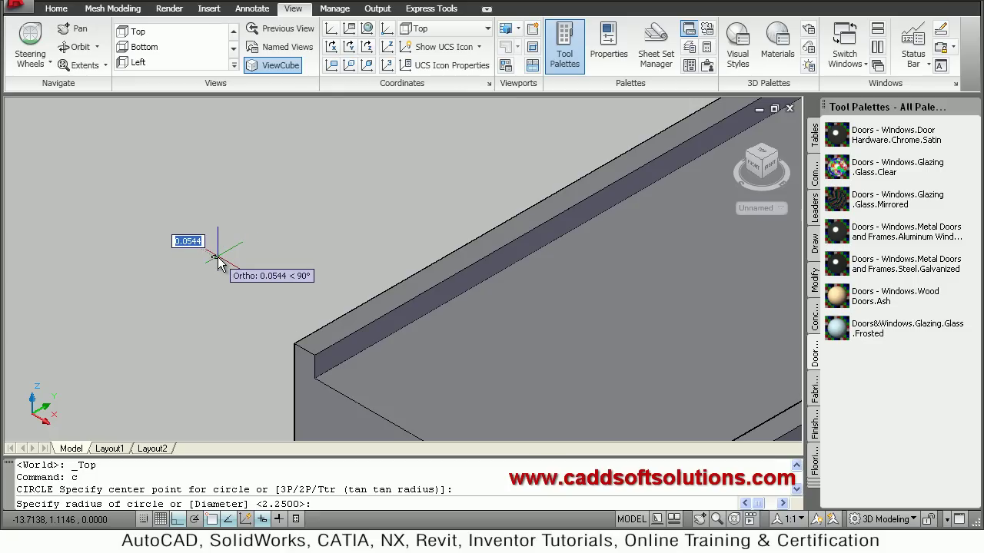
text(0)
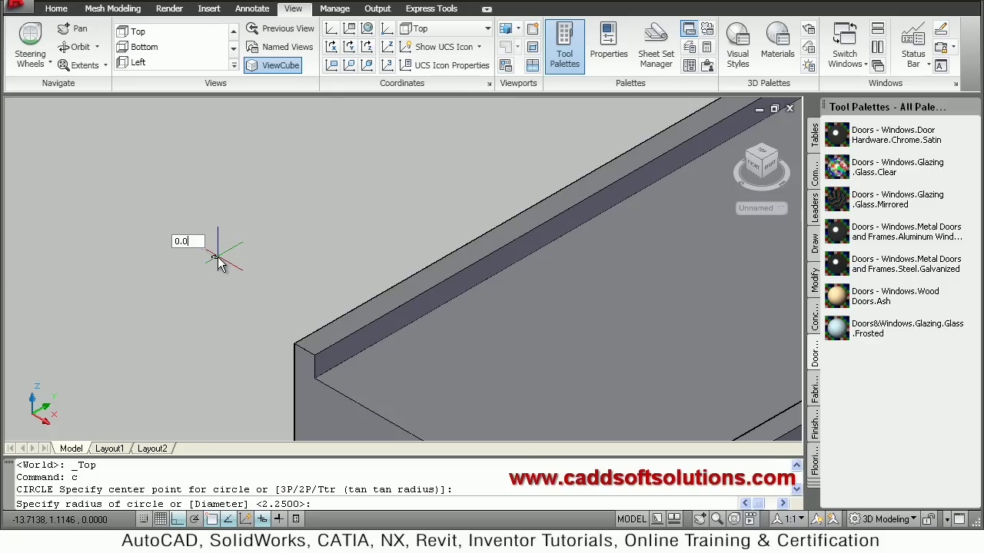
key(Return)
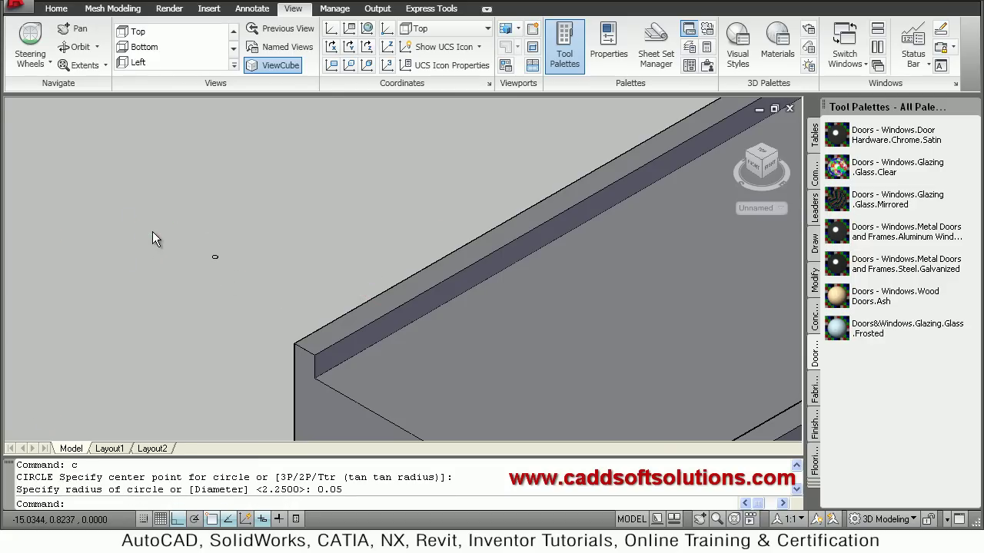
scroll(153, 239, up, 3)
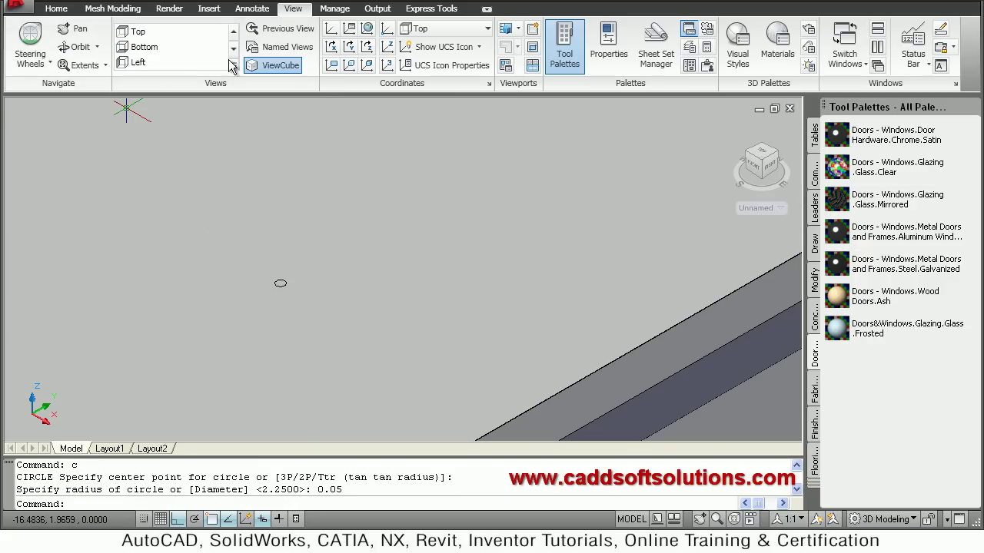
Press/Pull the small circle upward 1.5 units into a thin post
click(57, 8)
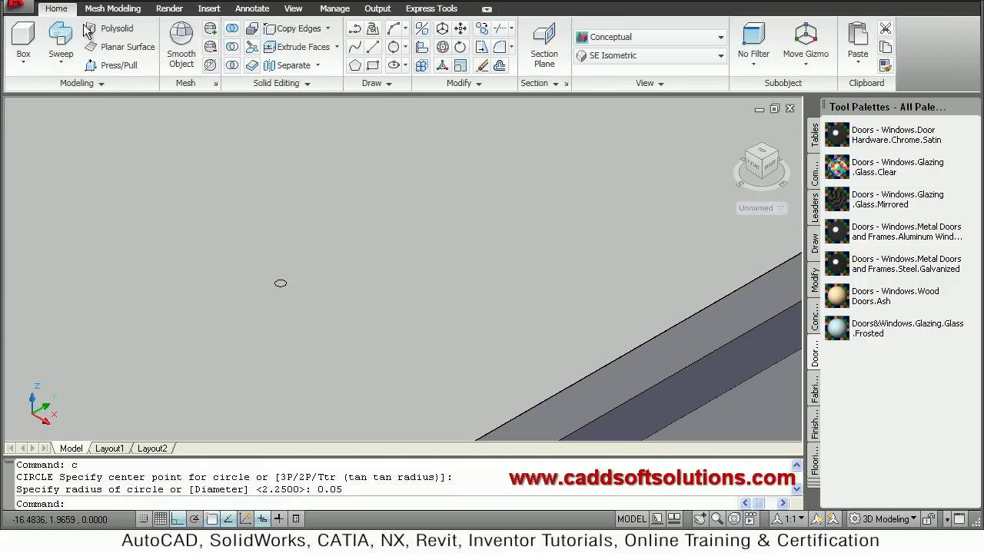
click(117, 66)
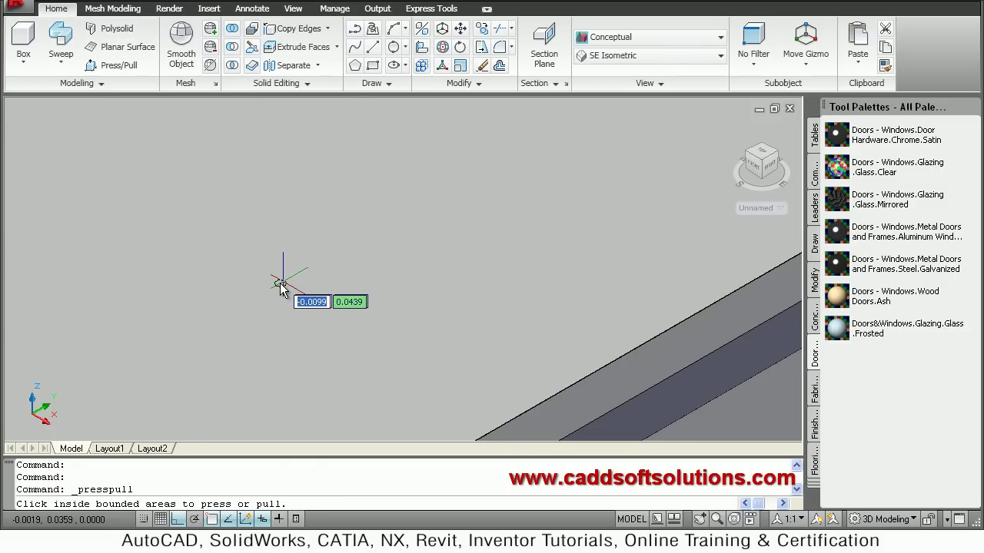
click(280, 284)
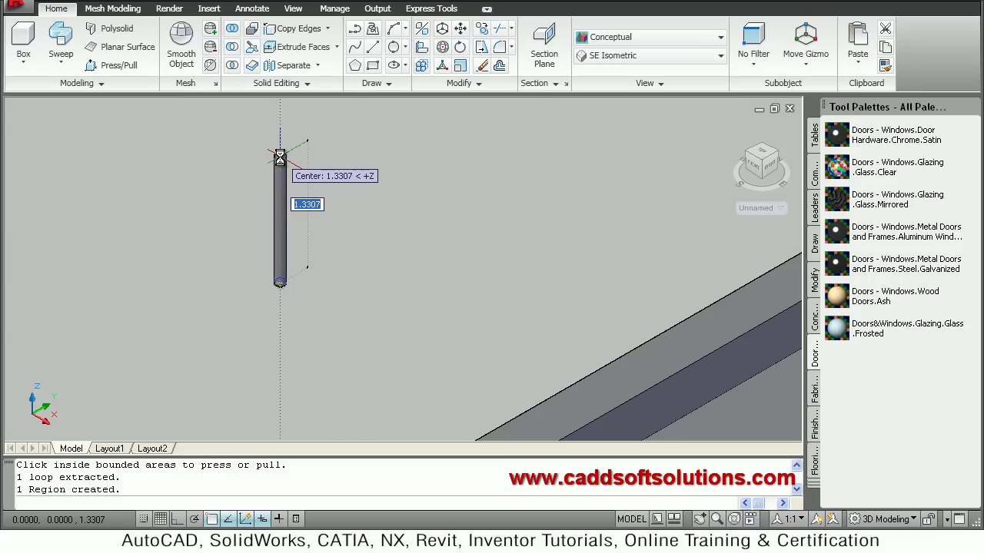
text(1)
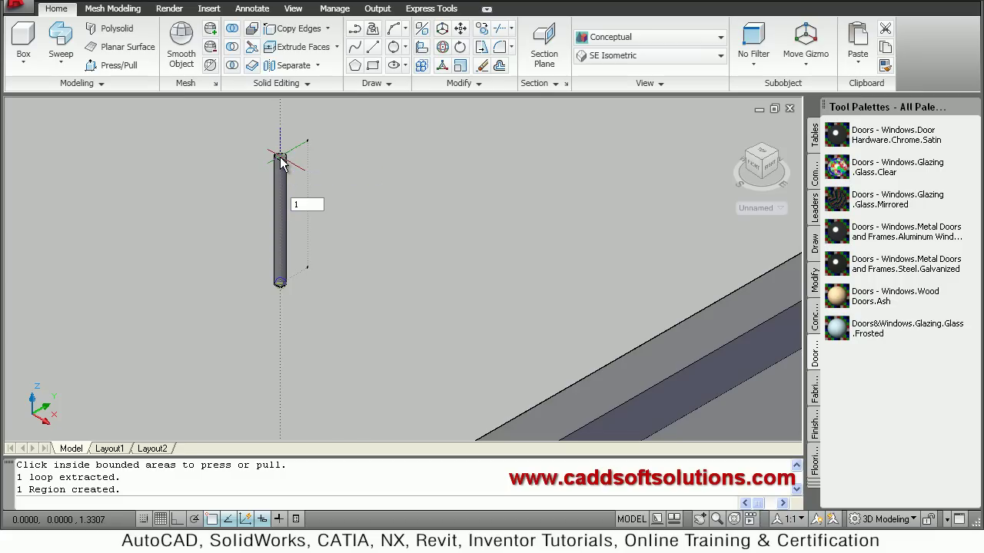
text(.5)
key(Return)
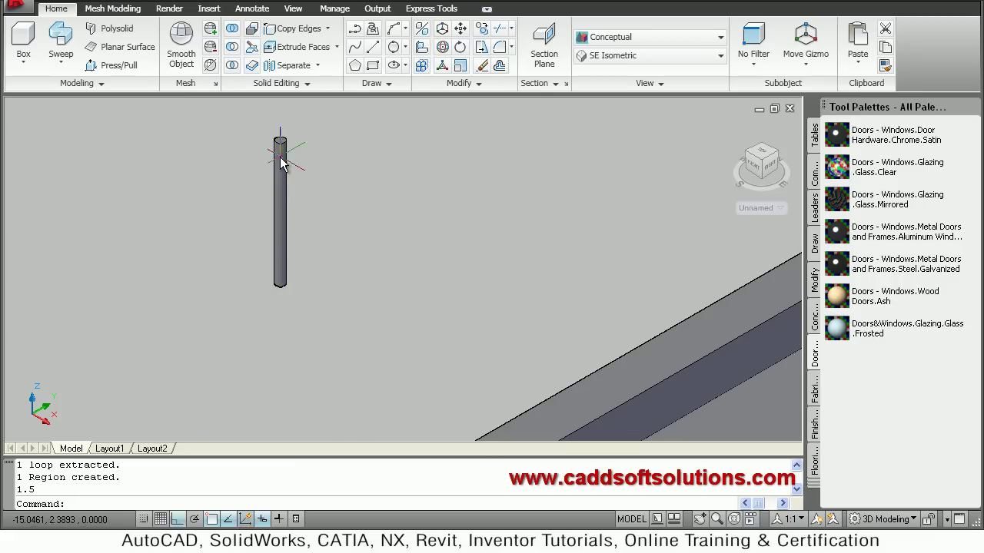
Start copying the thin post with CO, using its base as the base point
scroll(296, 265, down, 2)
scroll(297, 263, down, 3)
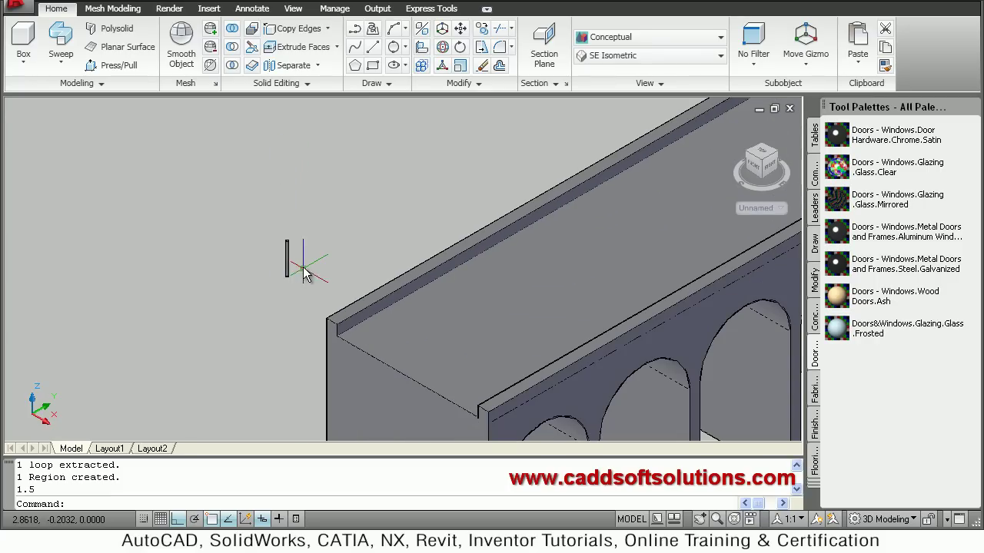
scroll(301, 266, up, 2)
text(co)
key(Return)
click(281, 265)
click(232, 255)
key(Return)
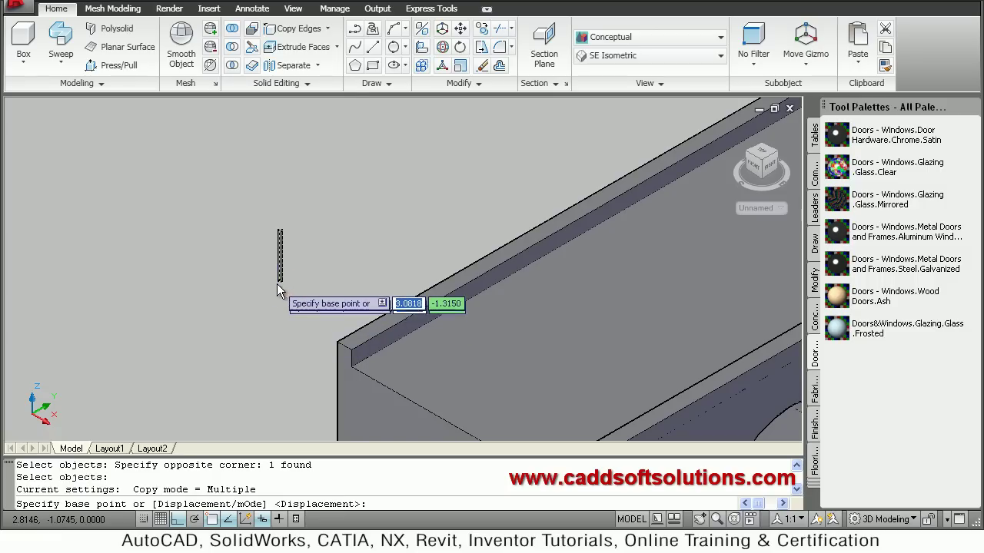
click(280, 283)
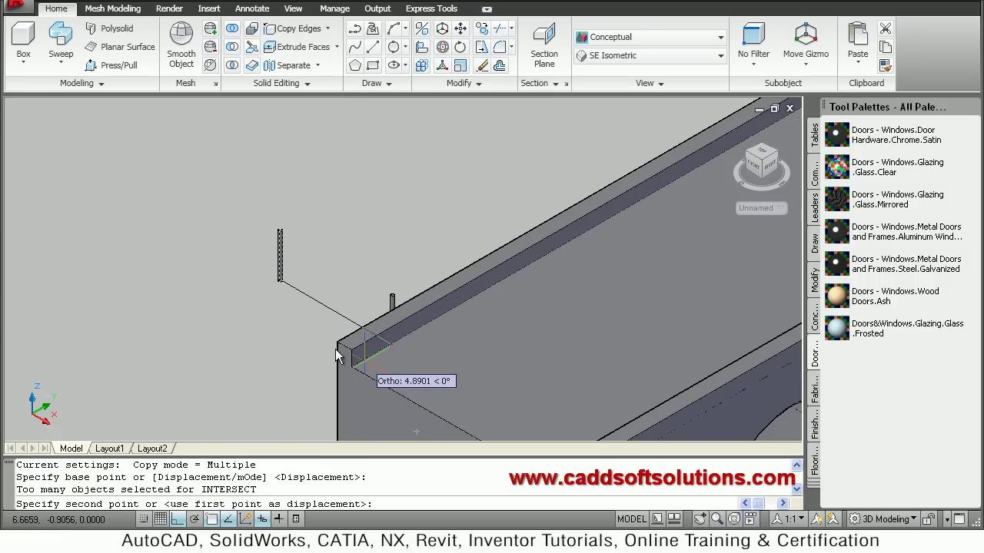
Place the post copy on the deck corner with Ortho off, undoing a misplaced first copy
scroll(348, 368, up, 2)
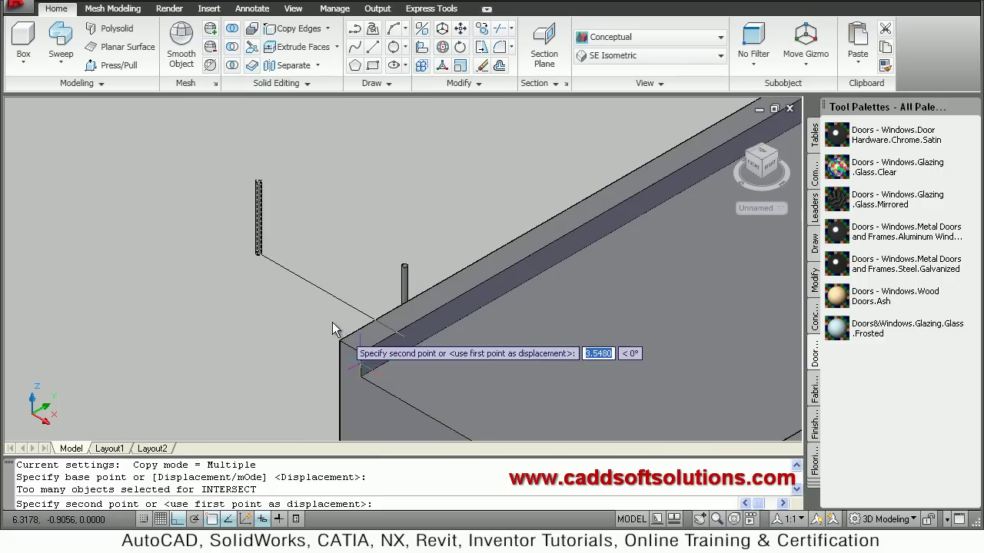
scroll(341, 357, up, 5)
scroll(338, 319, down, 2)
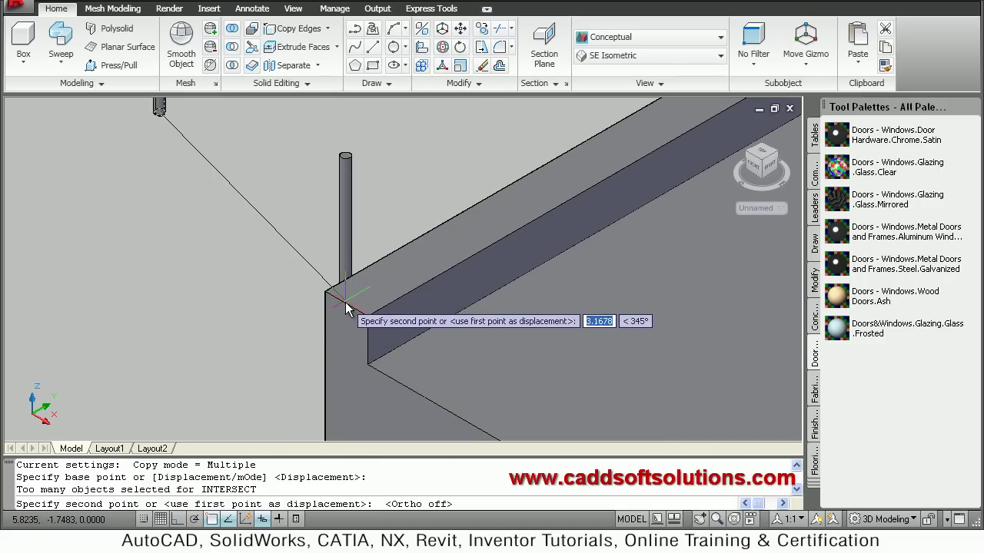
key(F8)
click(346, 306)
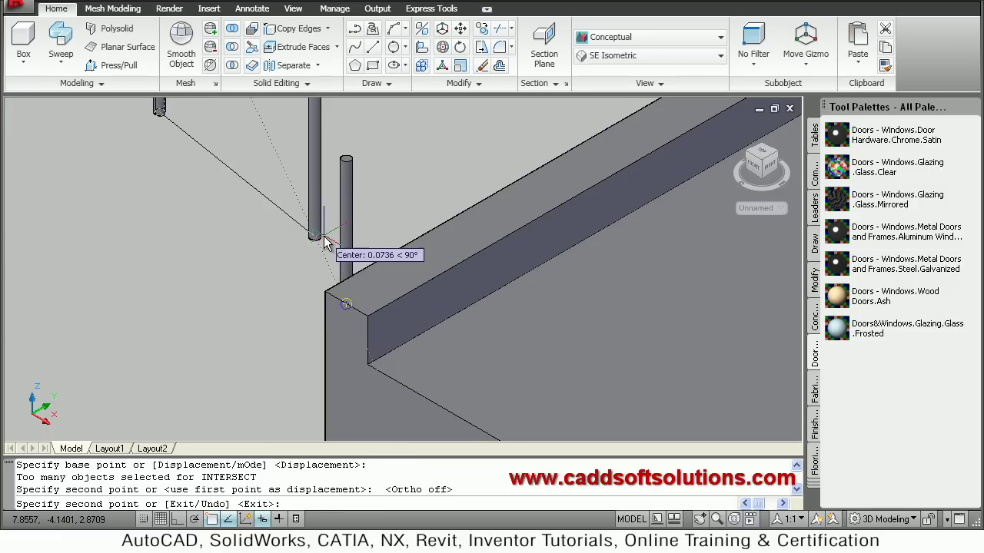
text(u)
key(Return)
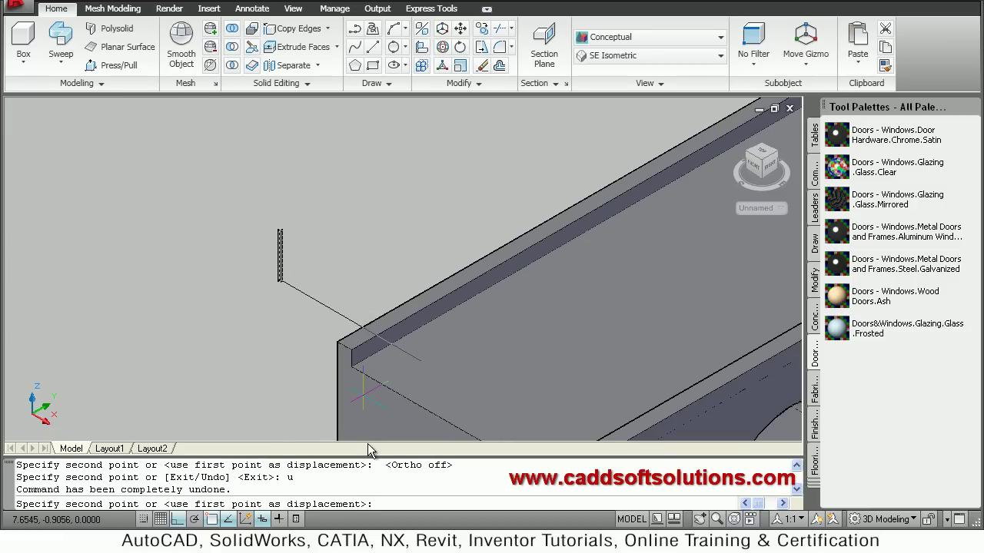
key(F8)
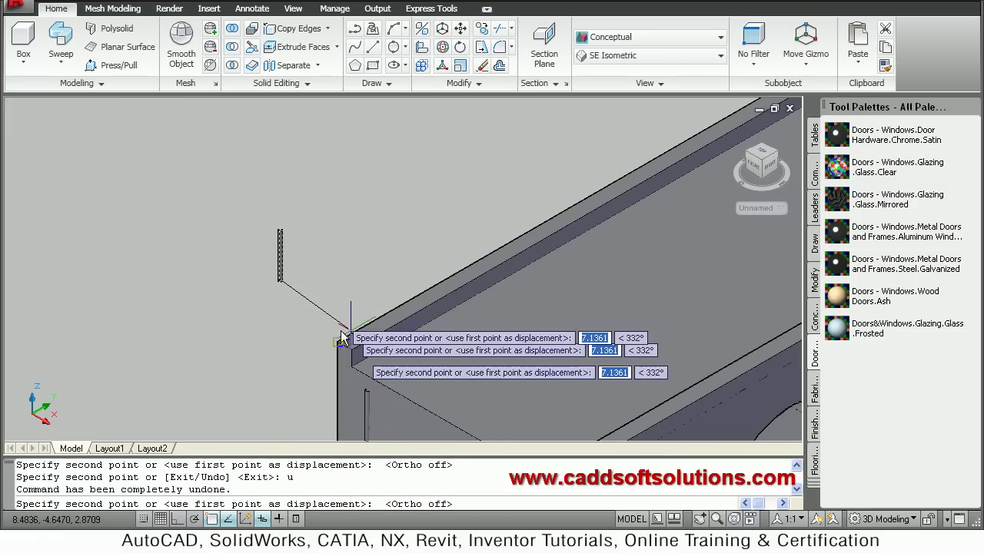
scroll(343, 361, up, 2)
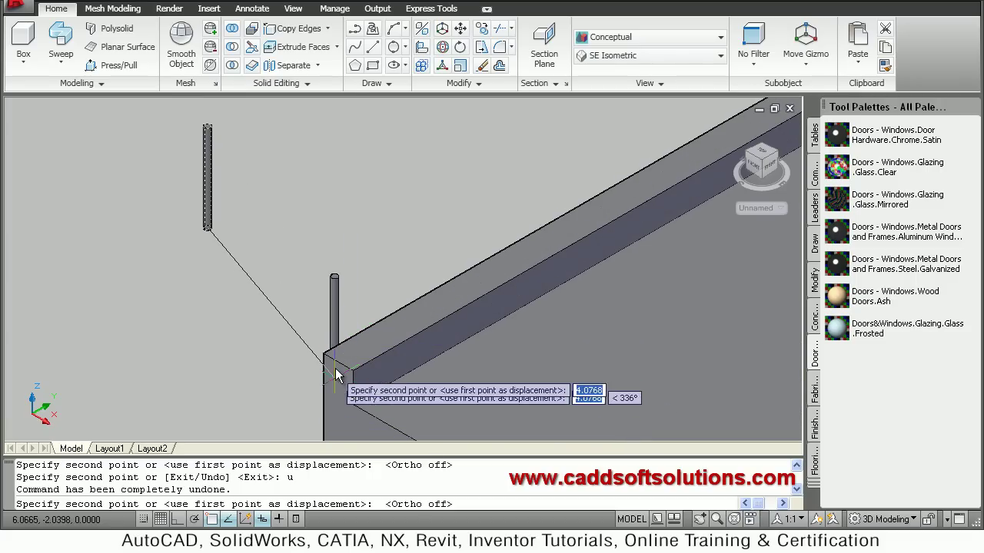
click(336, 362)
Move the corner post onto the parapet's corner with Ortho on
key(Escape)
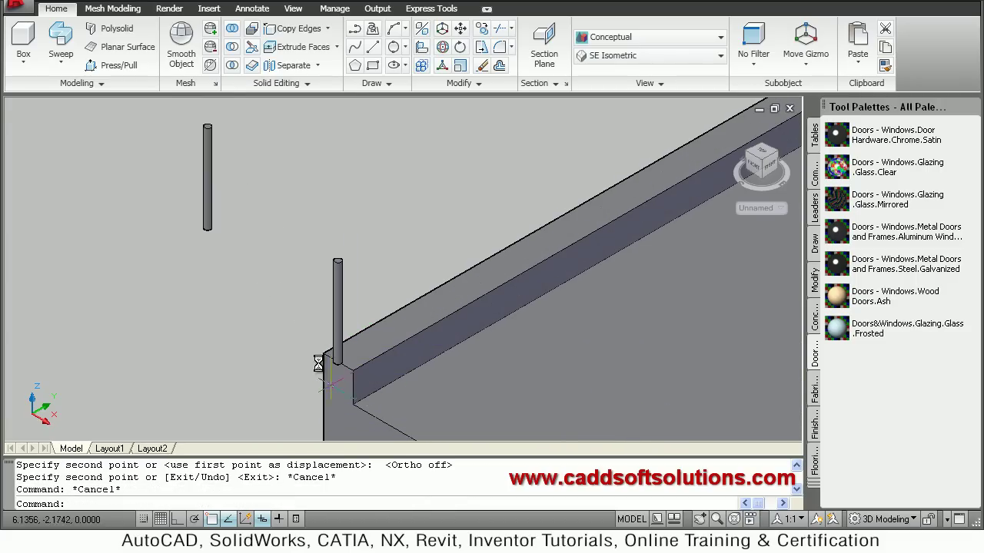
text(m)
key(Return)
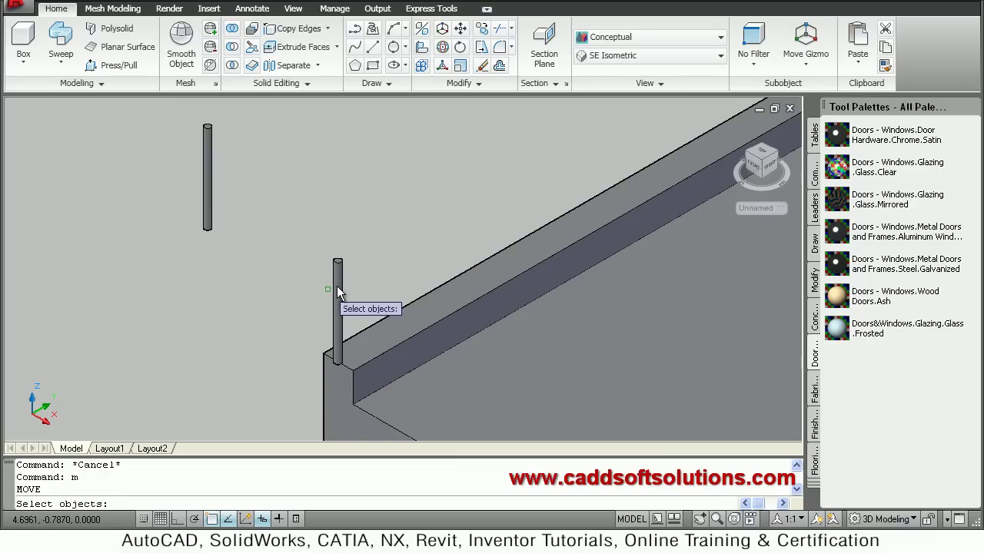
click(338, 286)
key(Return)
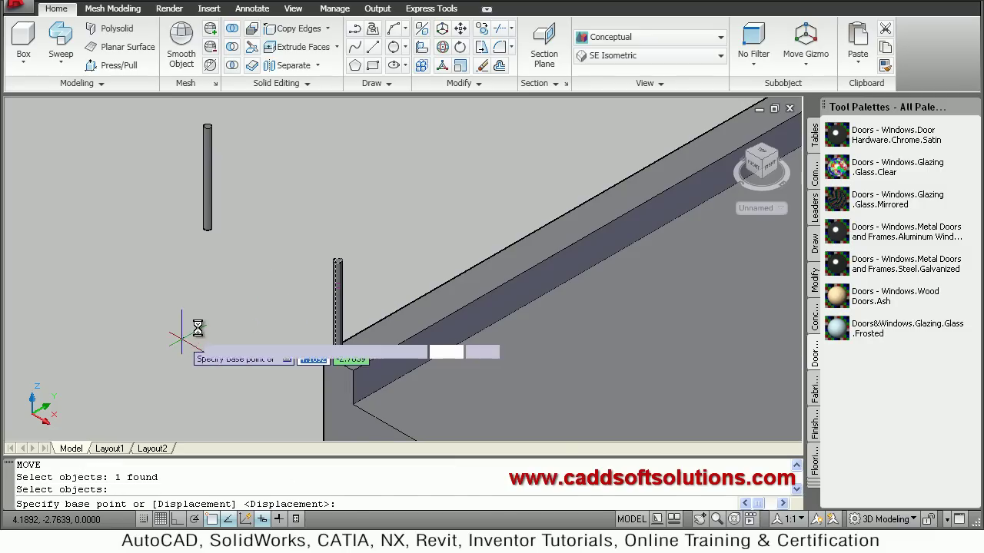
click(181, 335)
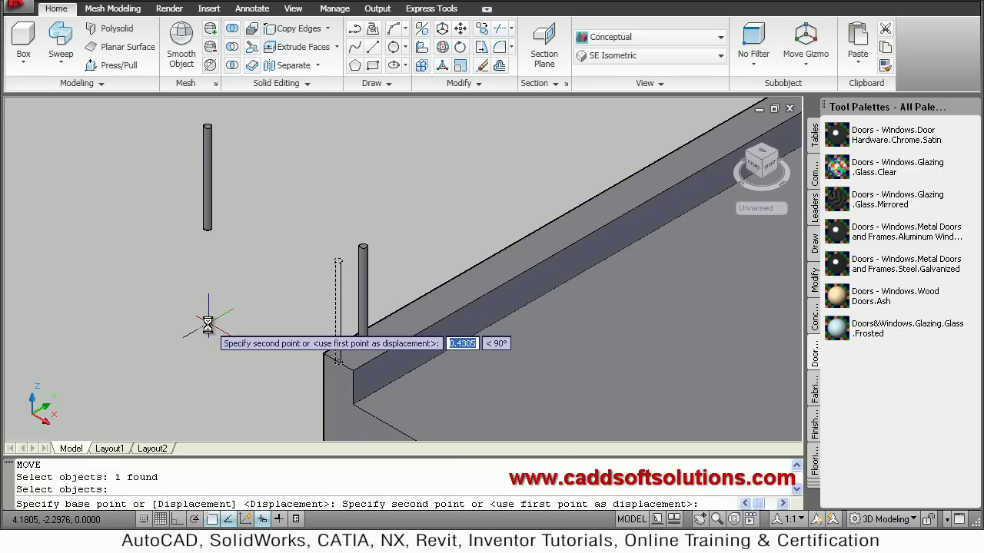
key(F8)
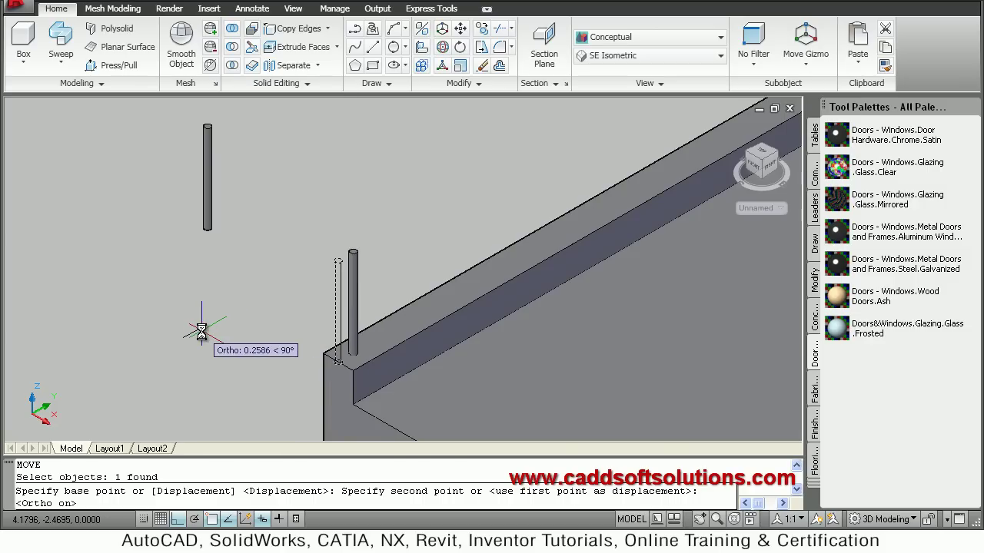
click(201, 332)
scroll(158, 281, down, 4)
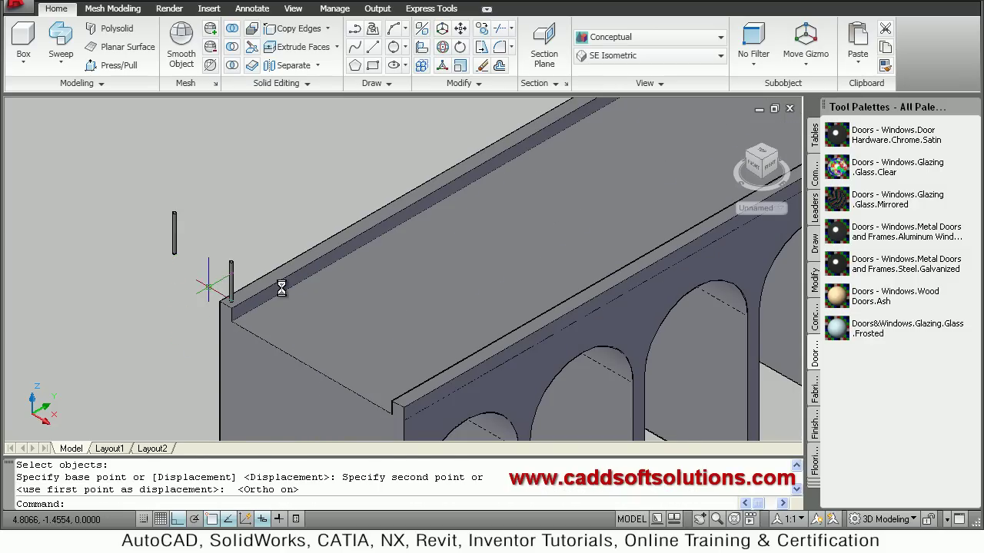
Copy the railing post from its bottom corner to the other parapet's corner
text(co)
key(Return)
click(231, 286)
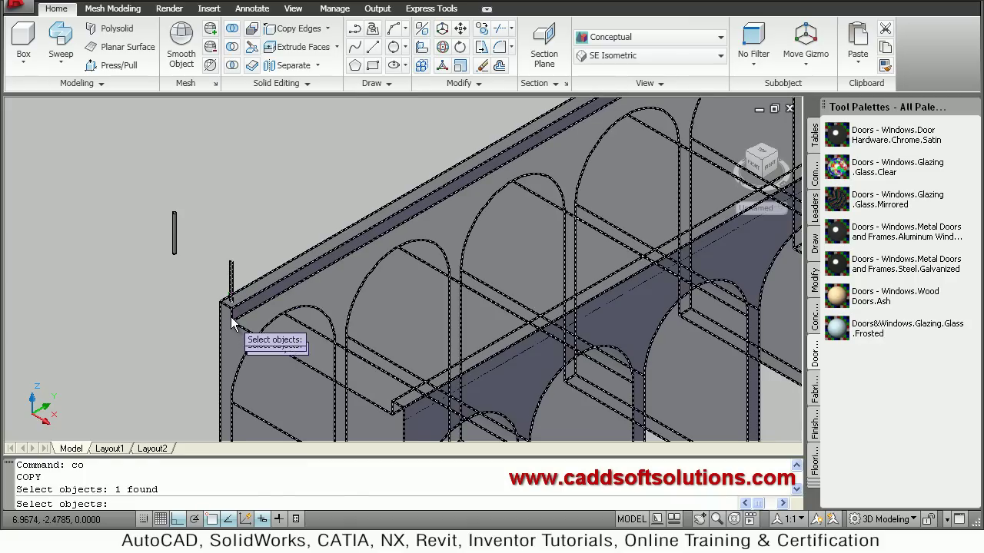
key(Return)
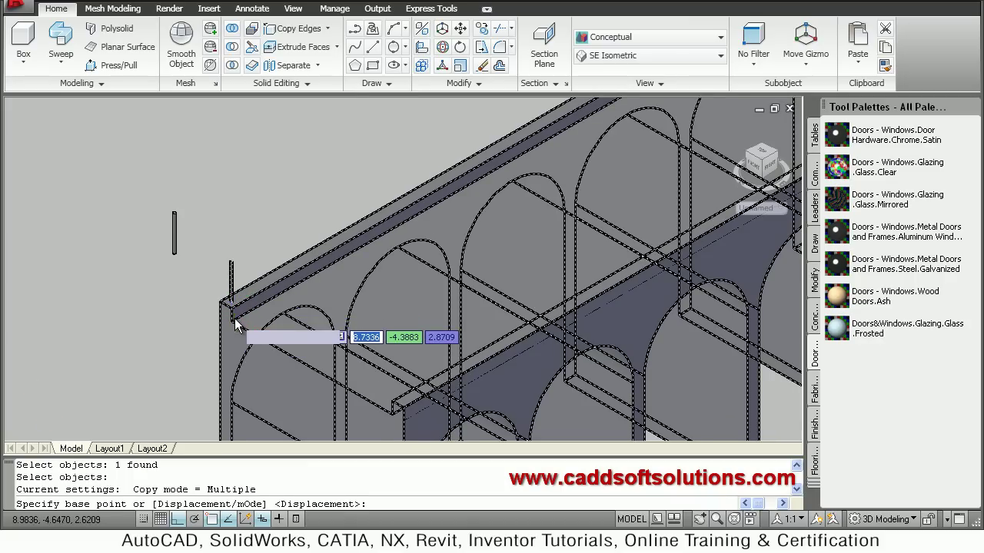
scroll(234, 319, up, 4)
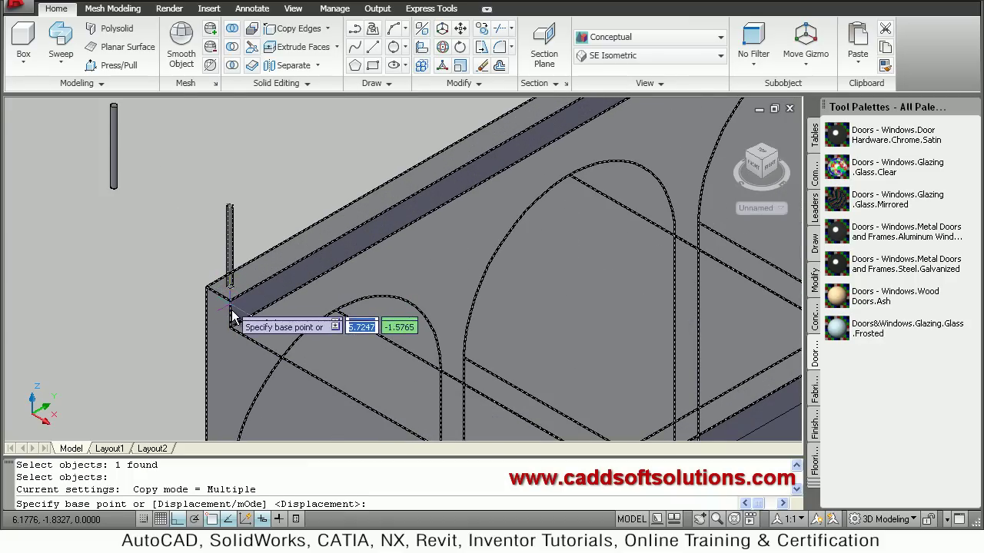
click(230, 301)
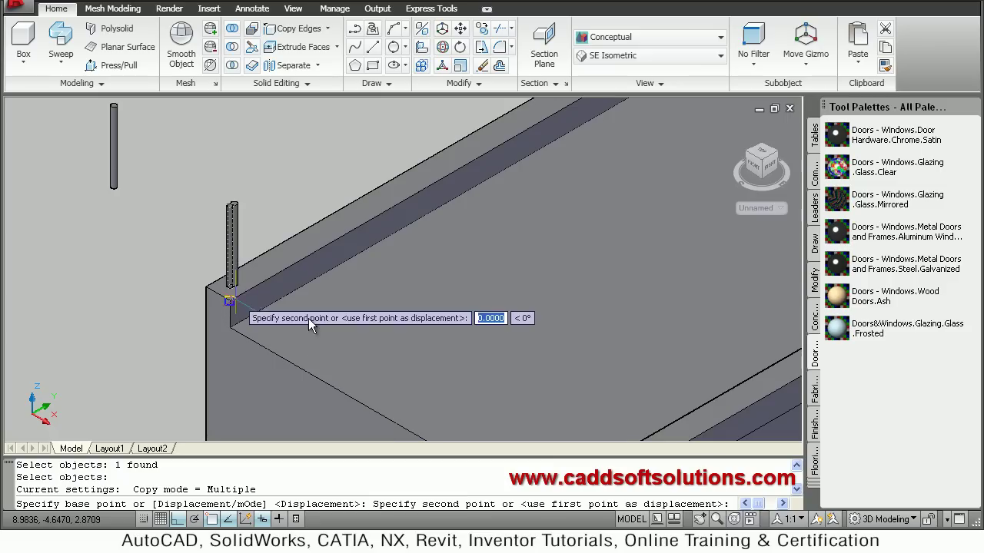
middle_drag(246, 246, 219, 202)
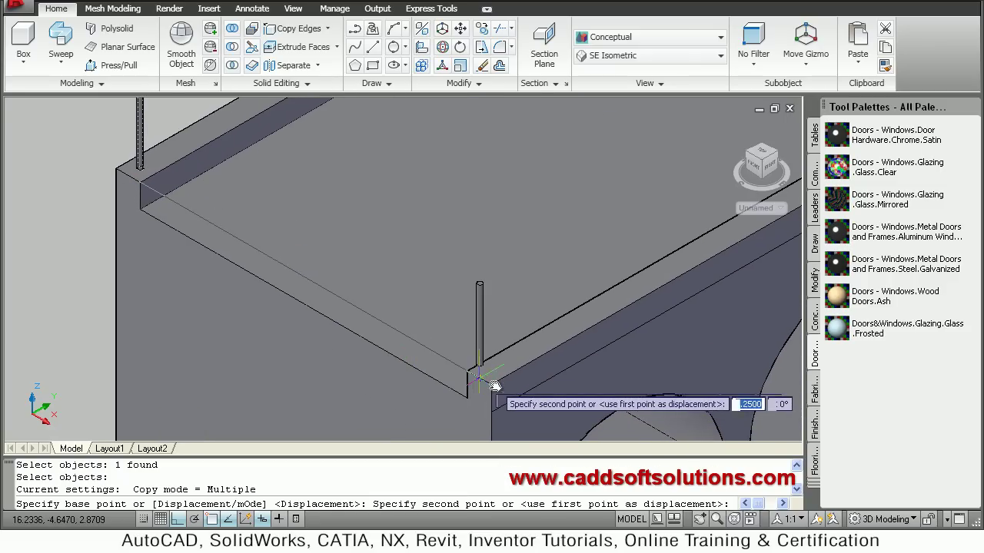
click(496, 381)
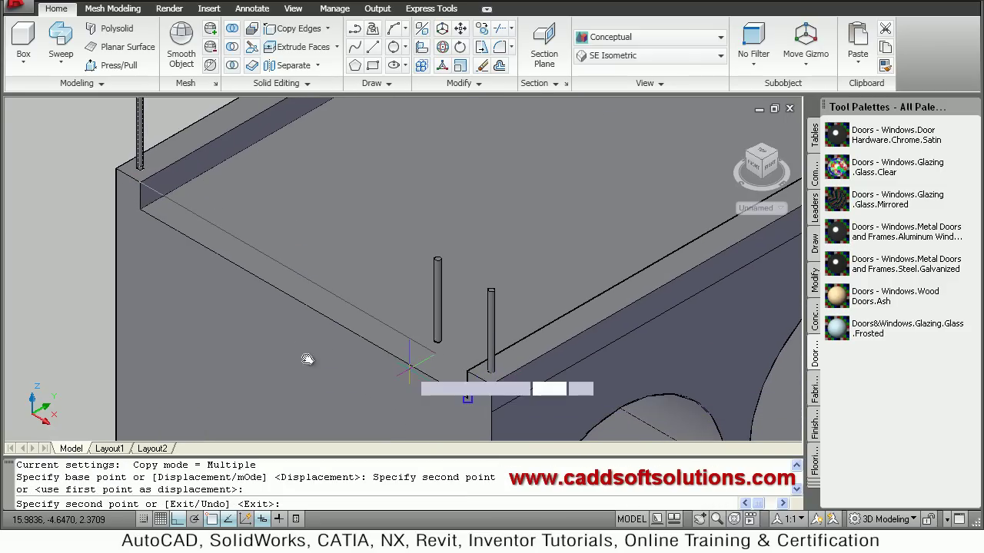
key(Escape)
scroll(482, 244, down, 2)
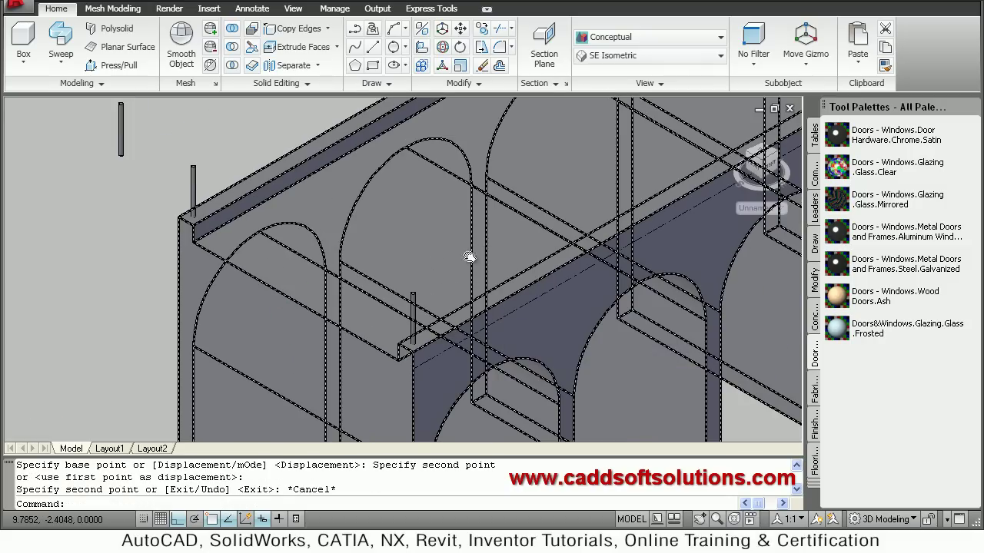
scroll(464, 261, up, 5)
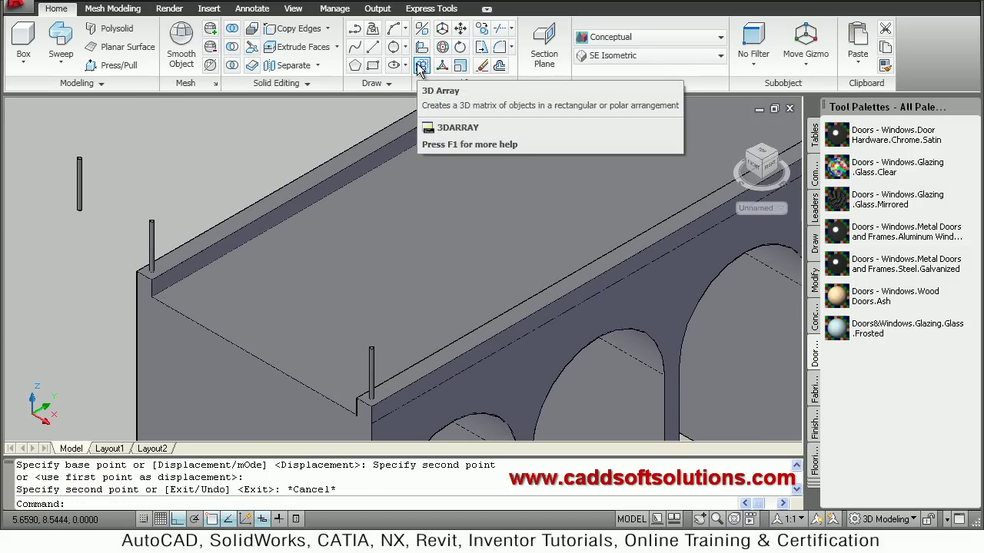
Start a rectangular 3D array of the two railing posts
click(421, 67)
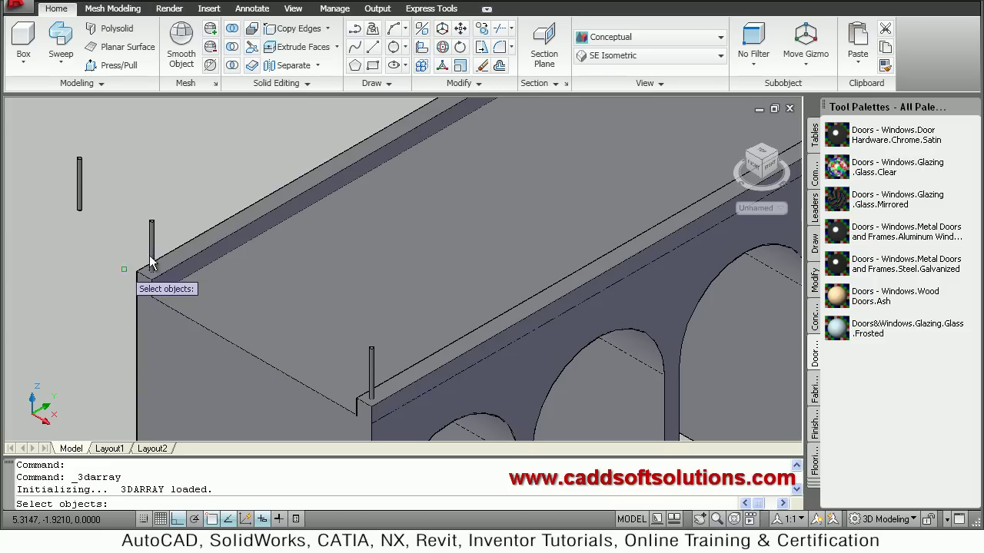
click(265, 302)
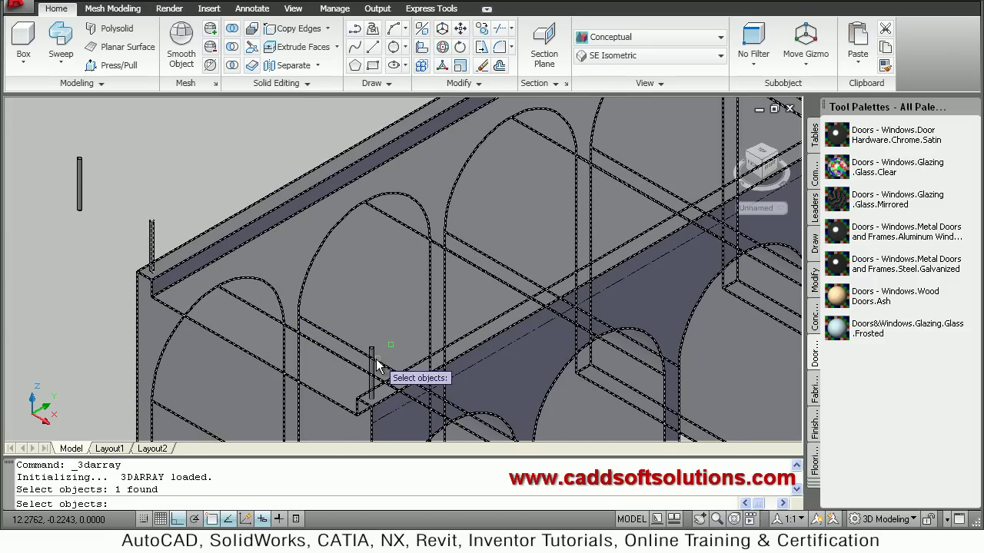
click(372, 369)
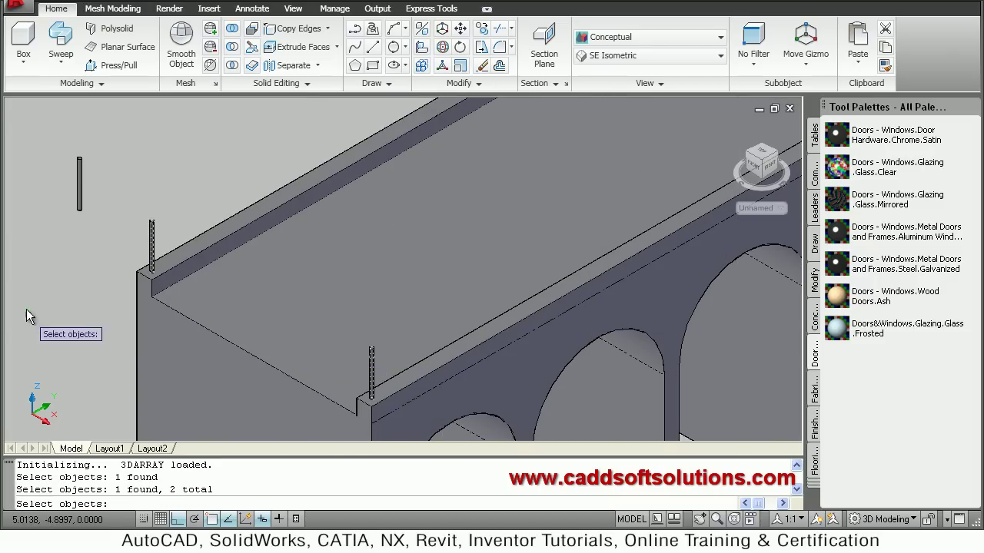
key(Return)
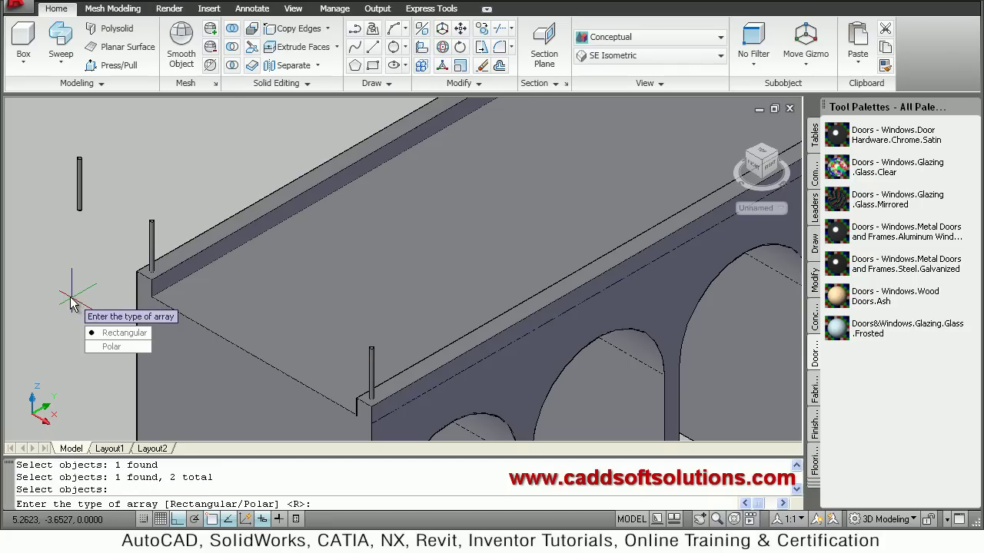
click(137, 332)
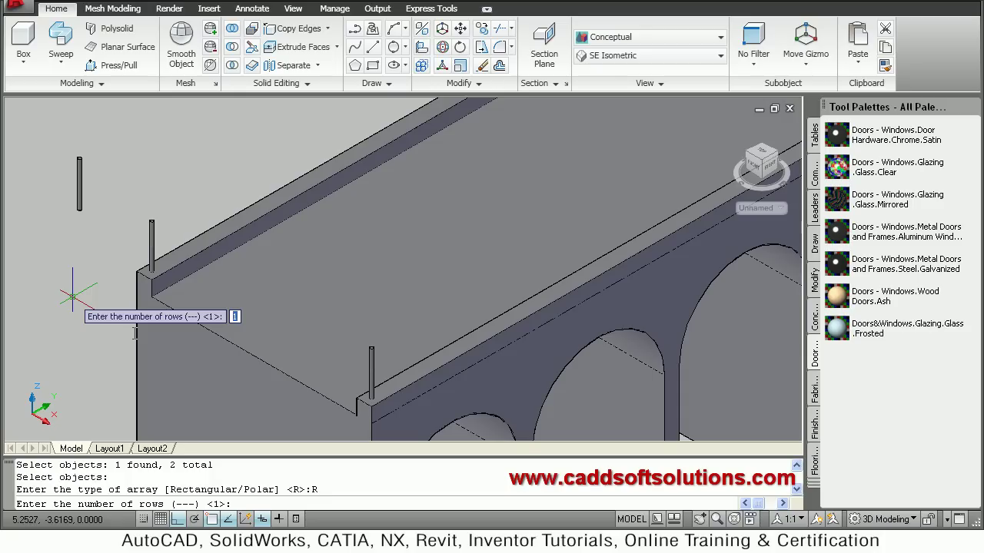
Set 45 rows, 1 column, 1 level and 1-unit row spacing, then zoom out to the bridge
text(45)
key(Return)
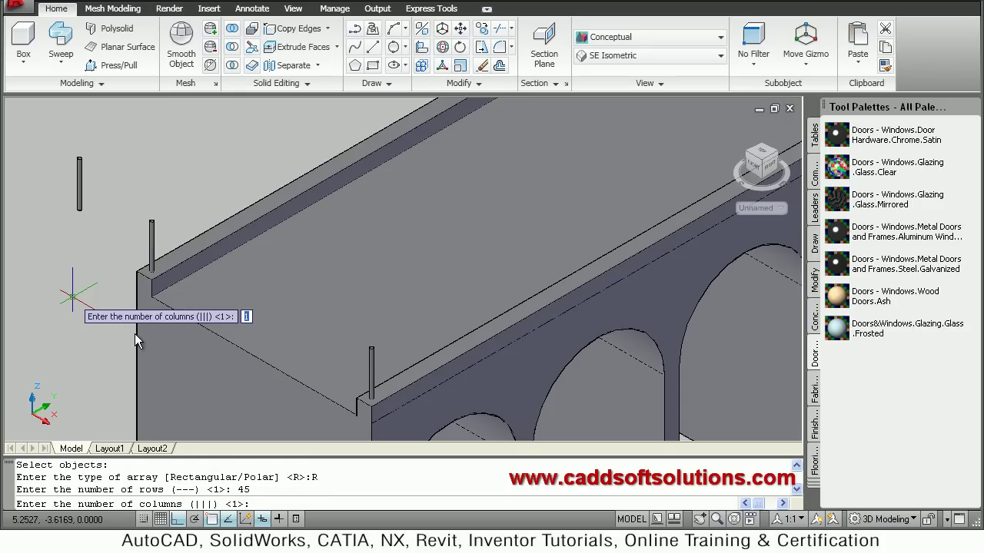
key(Return)
key(Return)
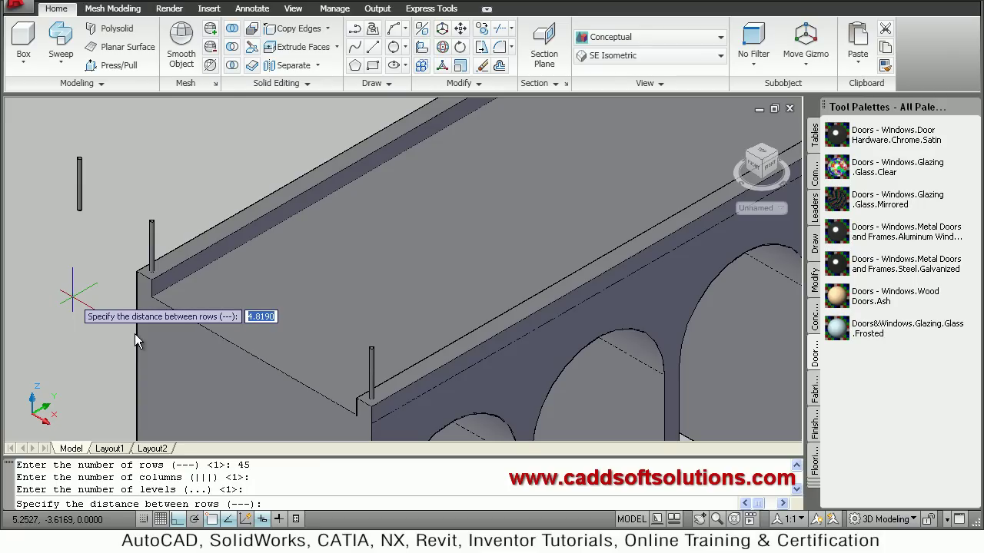
text(1.)
key(BackSpace)
key(Return)
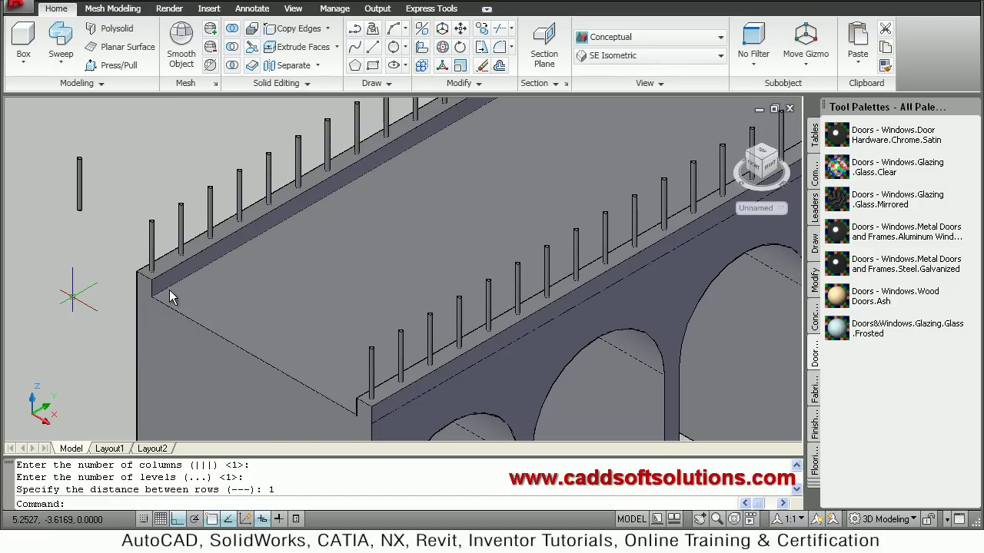
scroll(279, 286, down, 2)
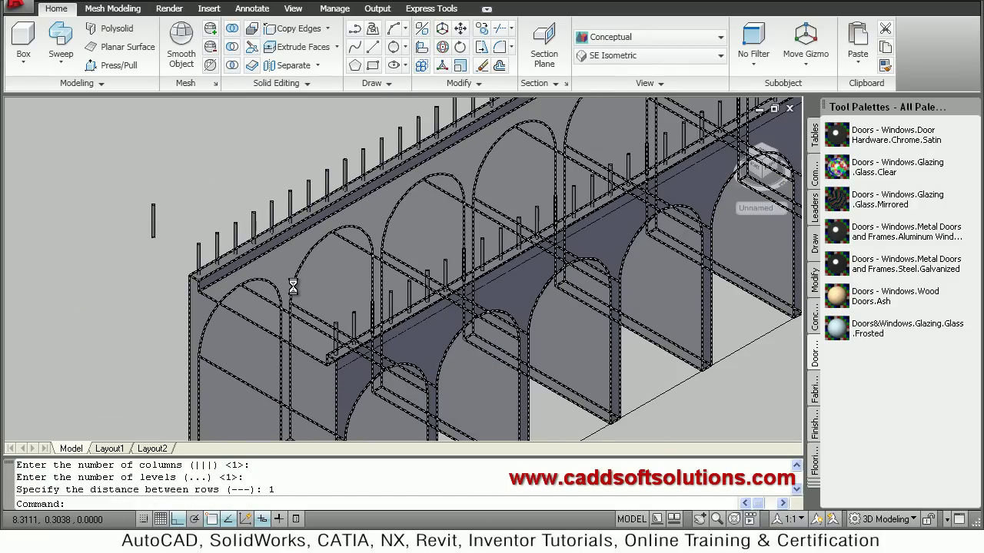
scroll(293, 286, down, 4)
scroll(481, 233, down, 1)
middle_drag(481, 233, 482, 233)
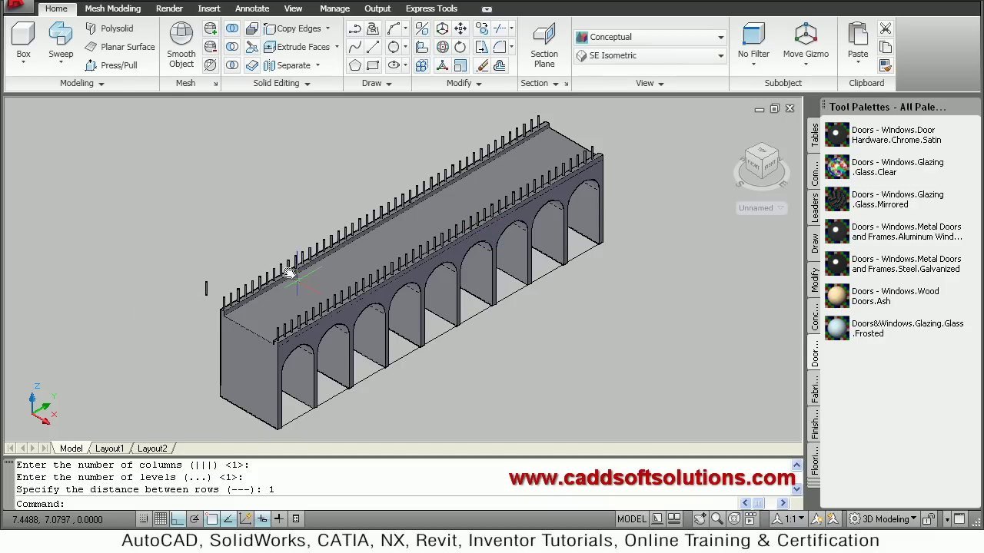
Draw a line along the back parapet from the first railing post top to the last
text(l)
key(Return)
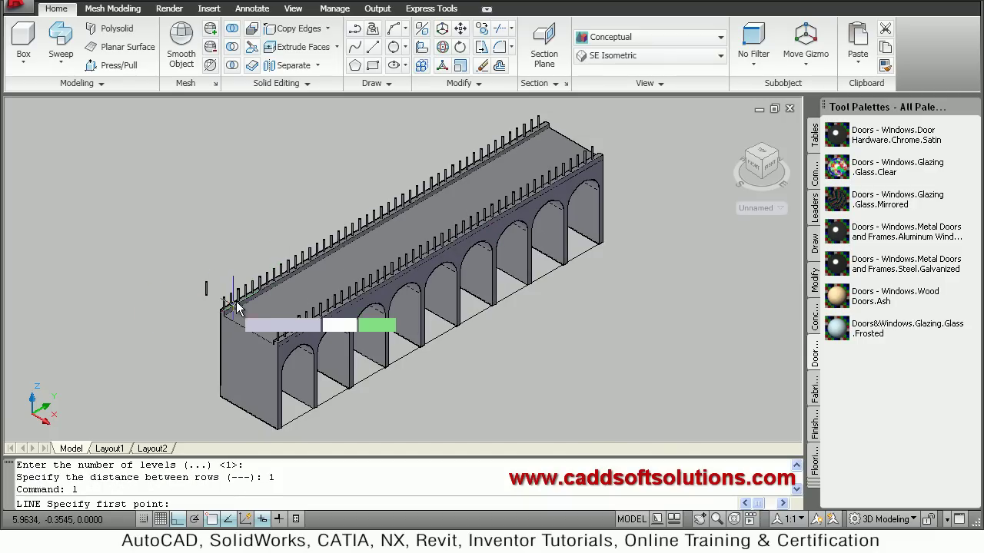
scroll(219, 269, up, 2)
scroll(219, 268, up, 3)
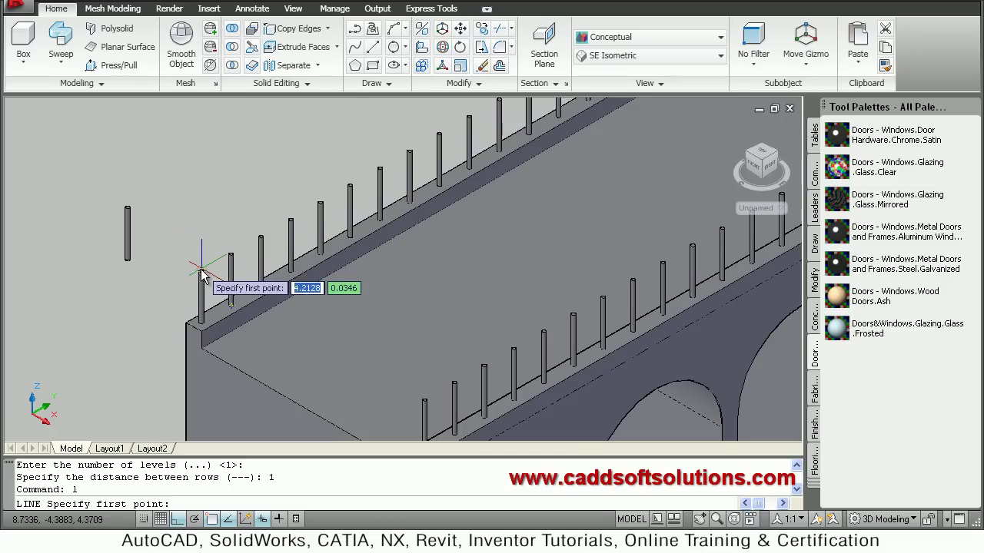
click(201, 271)
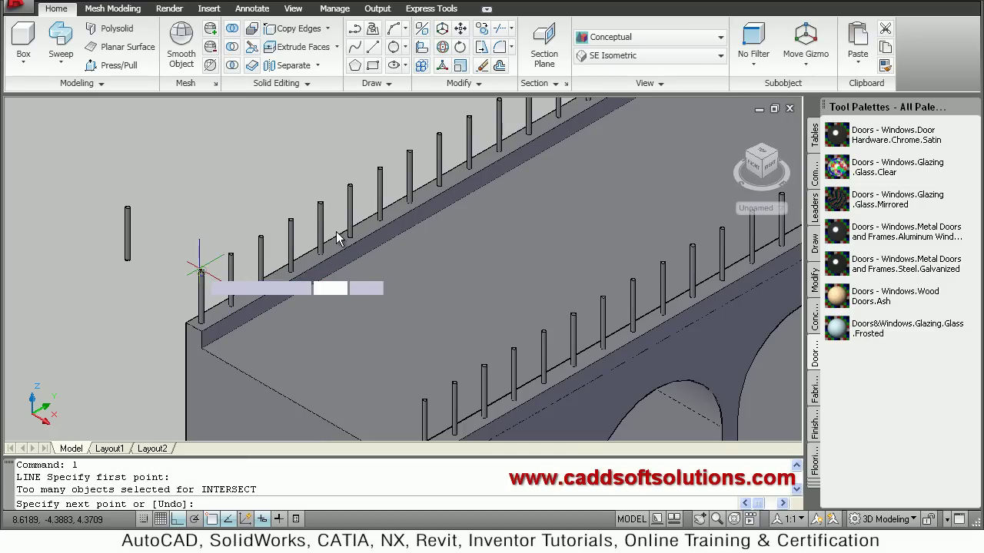
click(321, 203)
middle_drag(328, 287, 472, 282)
scroll(424, 239, down, 5)
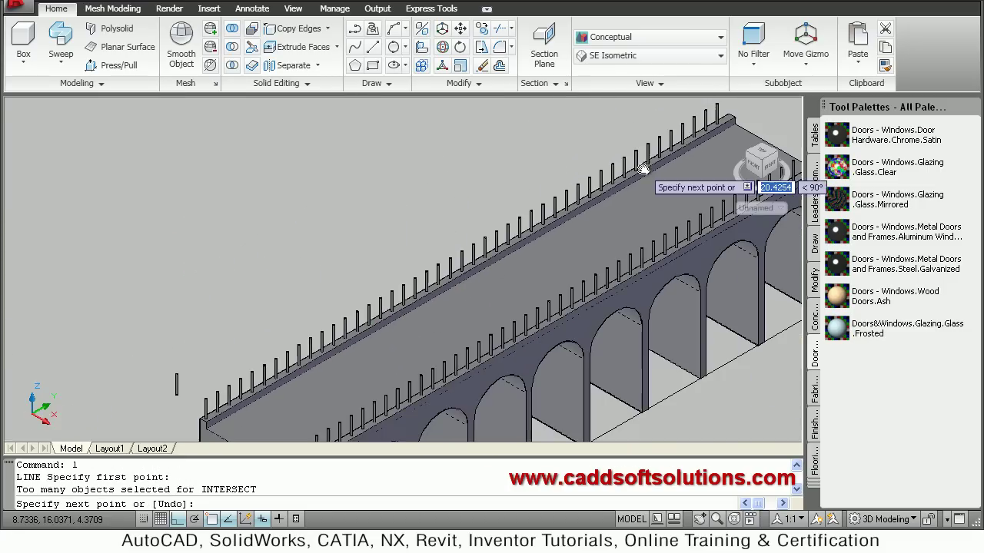
scroll(538, 216, up, 3)
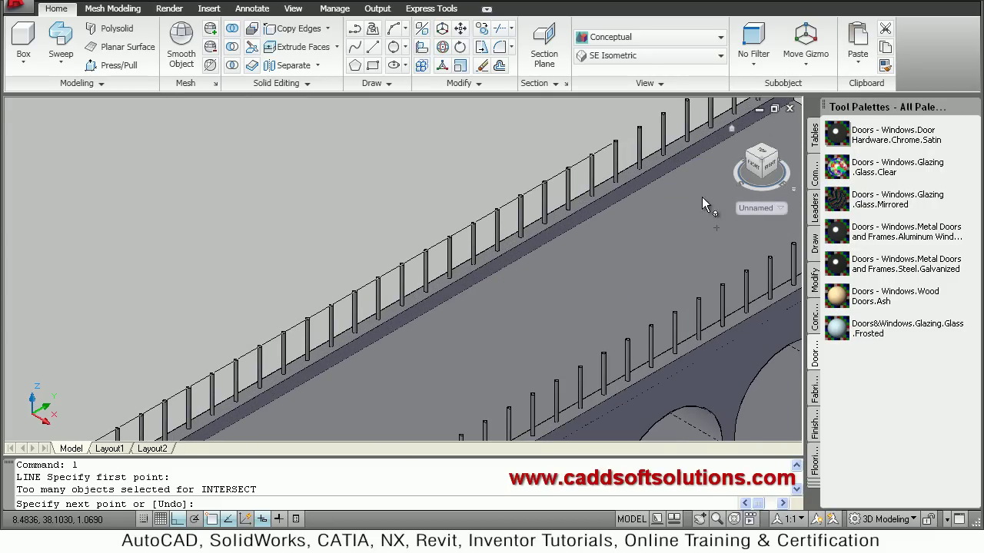
middle_drag(551, 308, 320, 421)
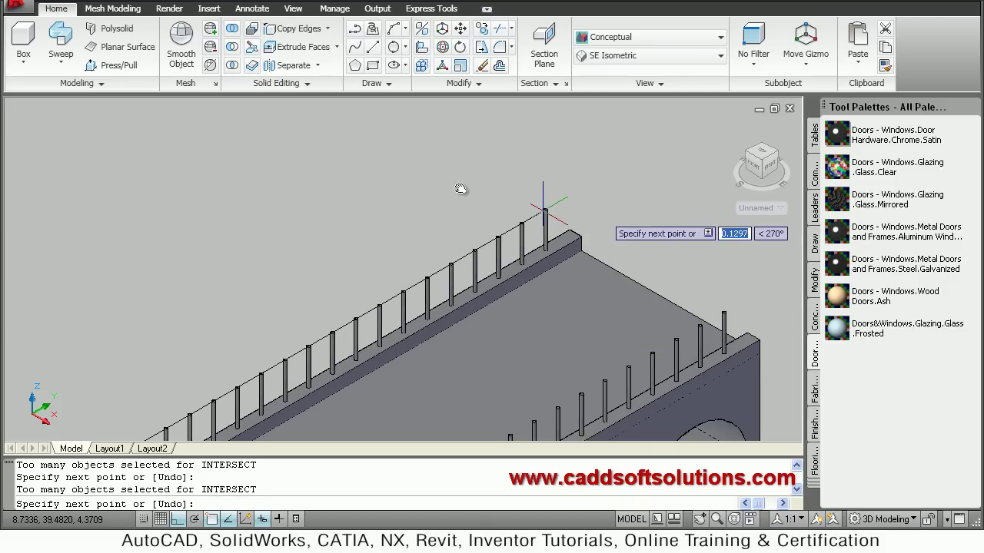
key(Escape)
text(c)
key(Return)
Draw a circle of radius 0.05 beside the railing's end as the rail profile
click(270, 237)
text(0.0)
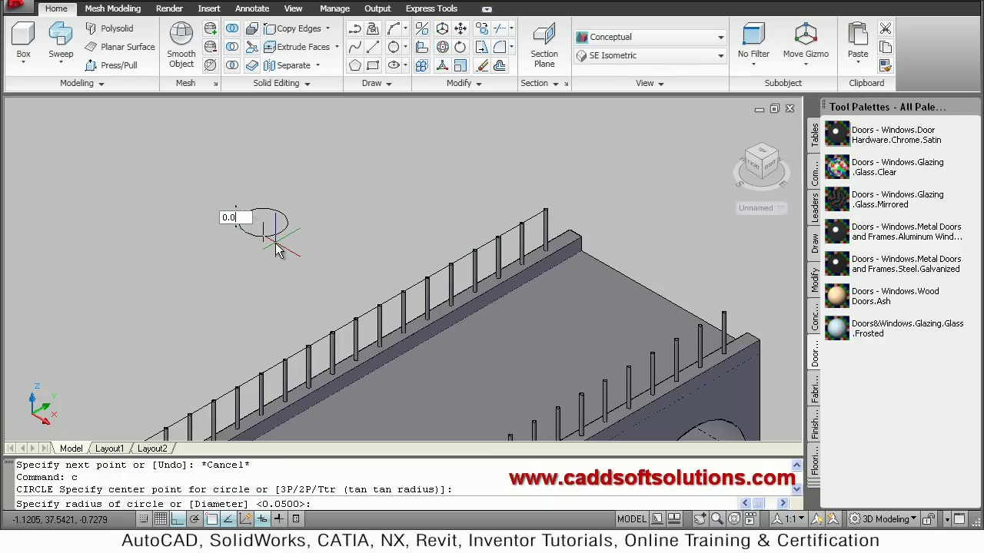
text(5)
key(Return)
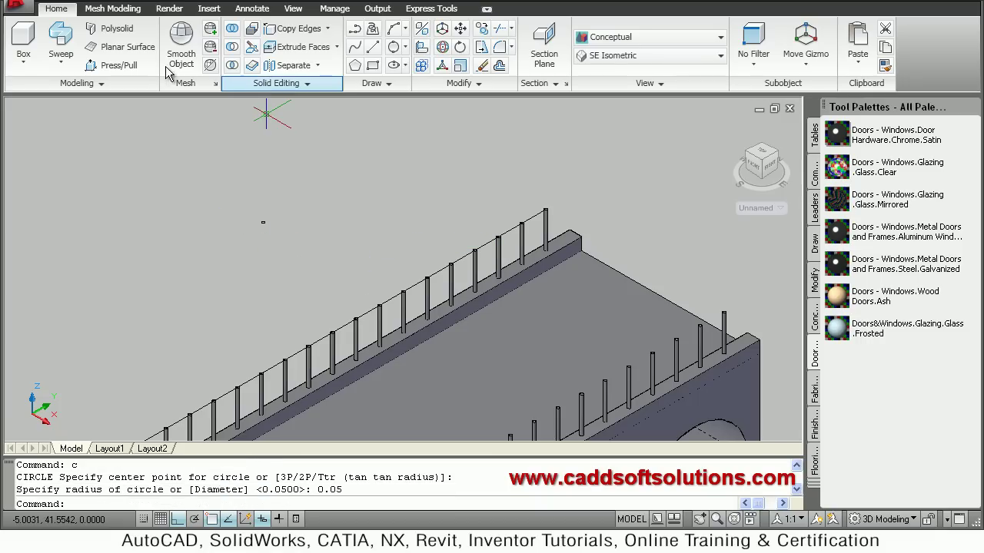
Sweep the 0.05 circle along the traced rail line to form the round top rail
click(61, 68)
click(66, 190)
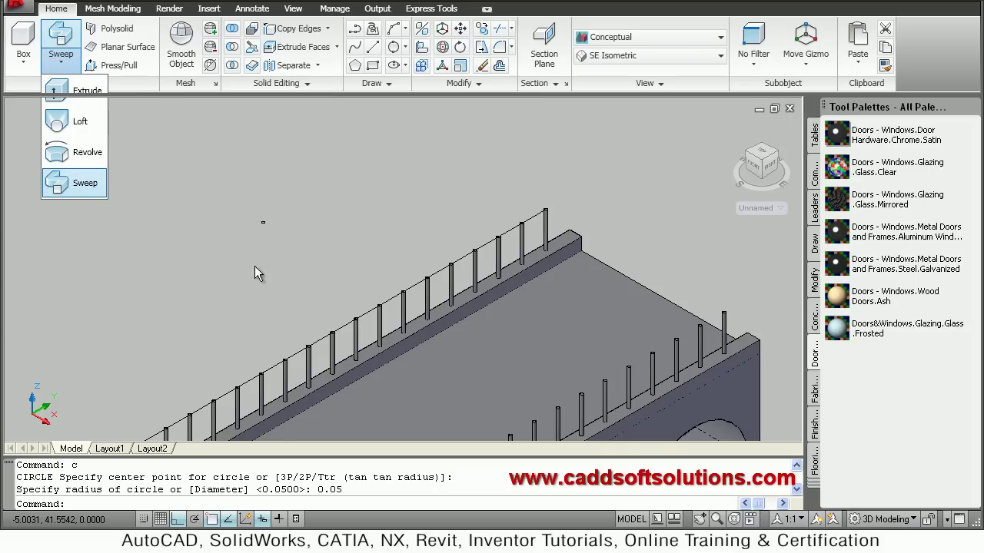
click(262, 221)
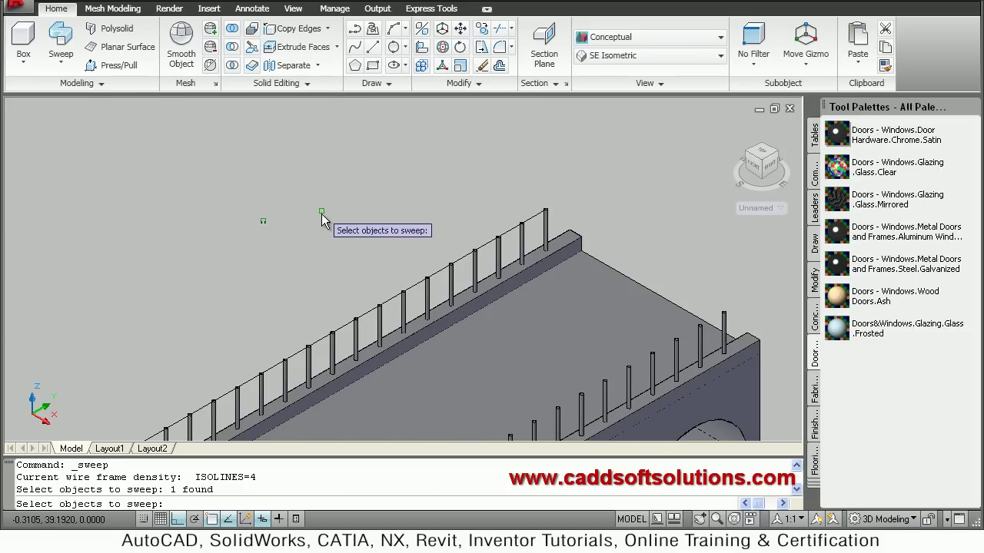
key(Return)
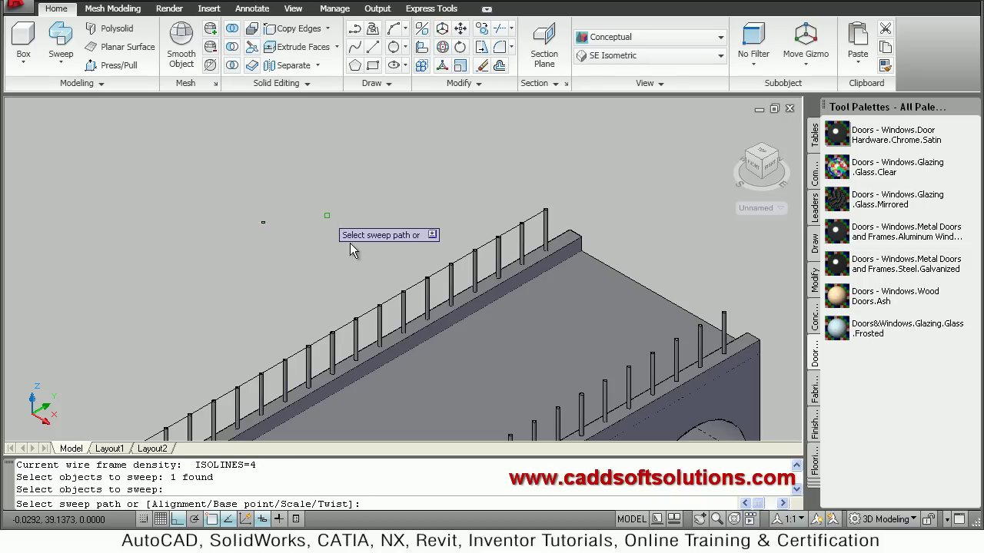
click(390, 306)
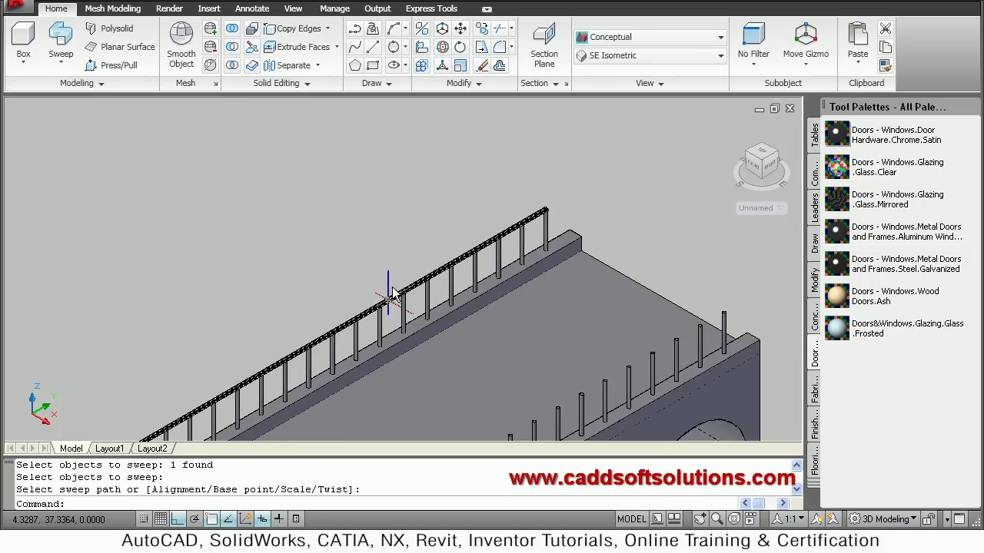
scroll(415, 244, down, 5)
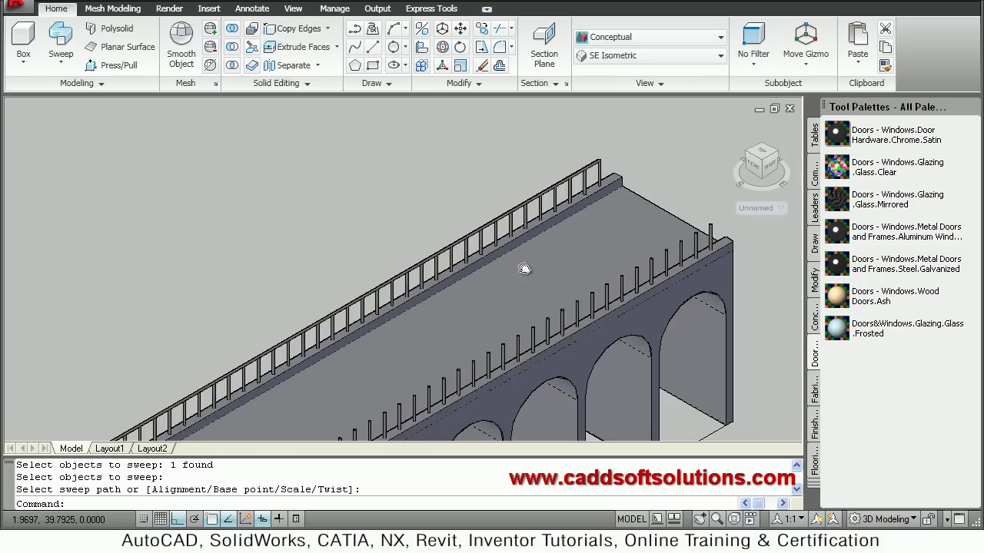
middle_drag(450, 279, 475, 286)
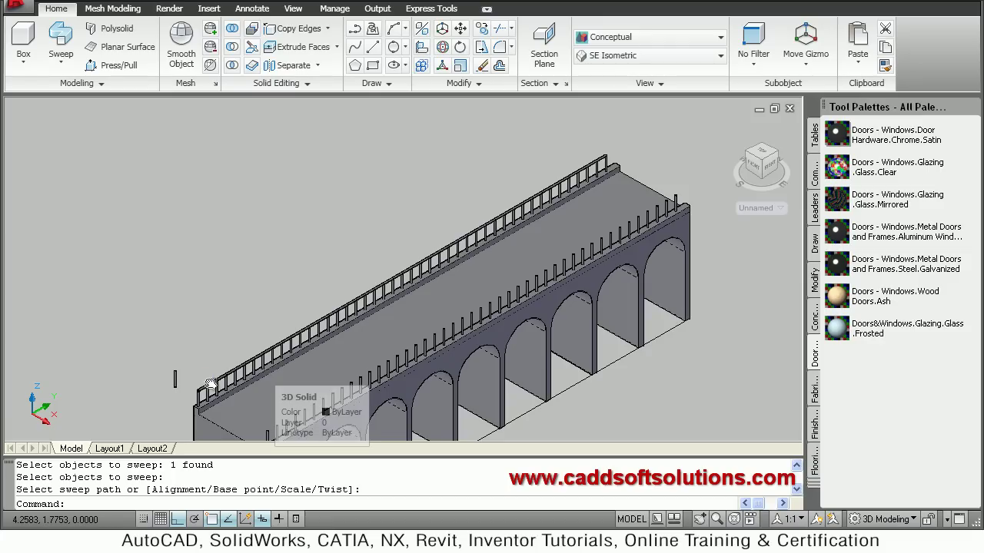
scroll(176, 426, up, 4)
middle_drag(265, 320, 287, 312)
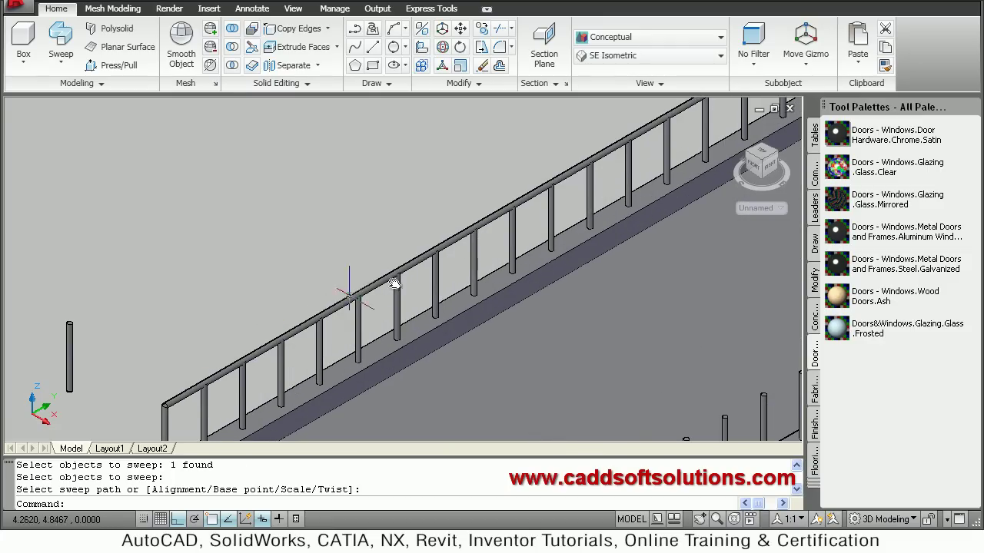
scroll(394, 281, up, 2)
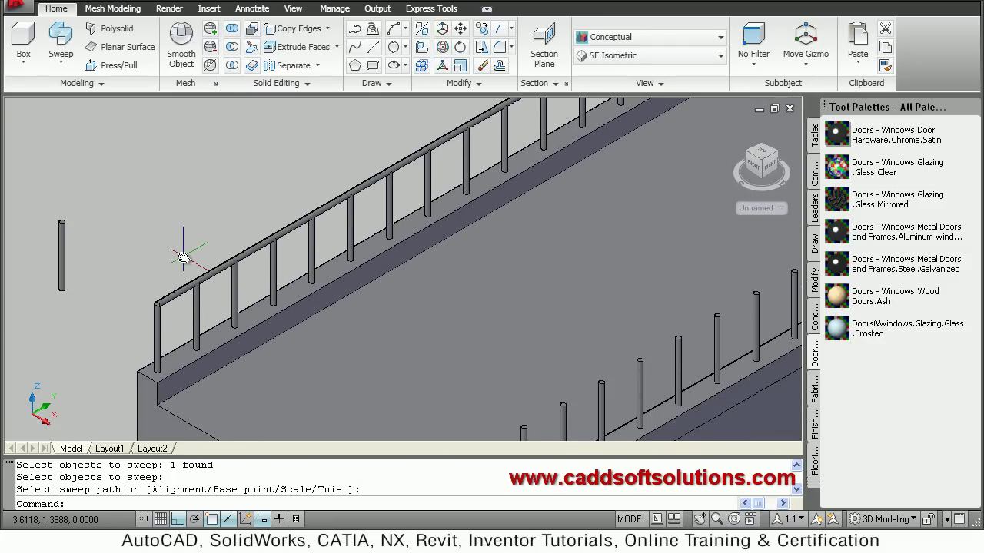
Copy the top rail 0.75 units straight down to create a second rail
key(Return)
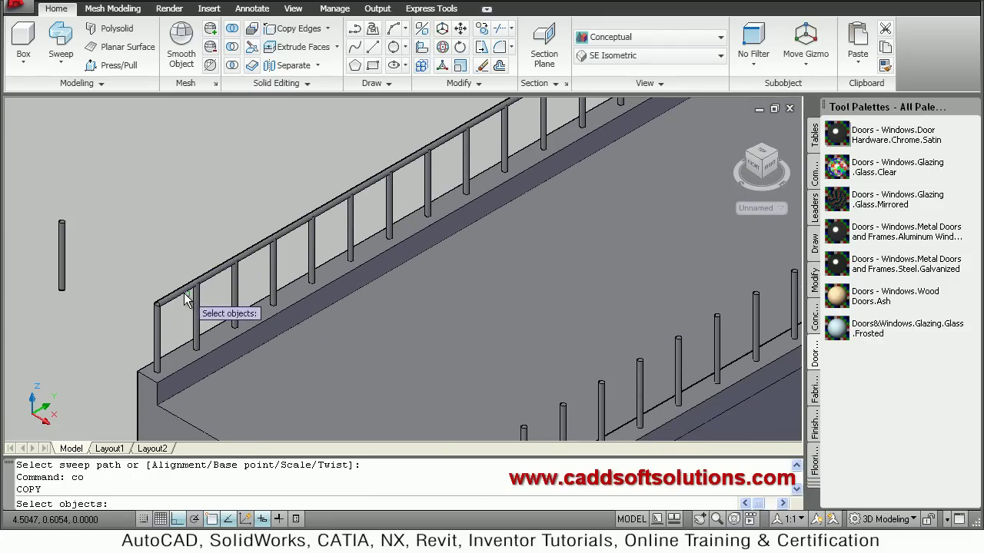
click(193, 283)
key(Return)
click(188, 172)
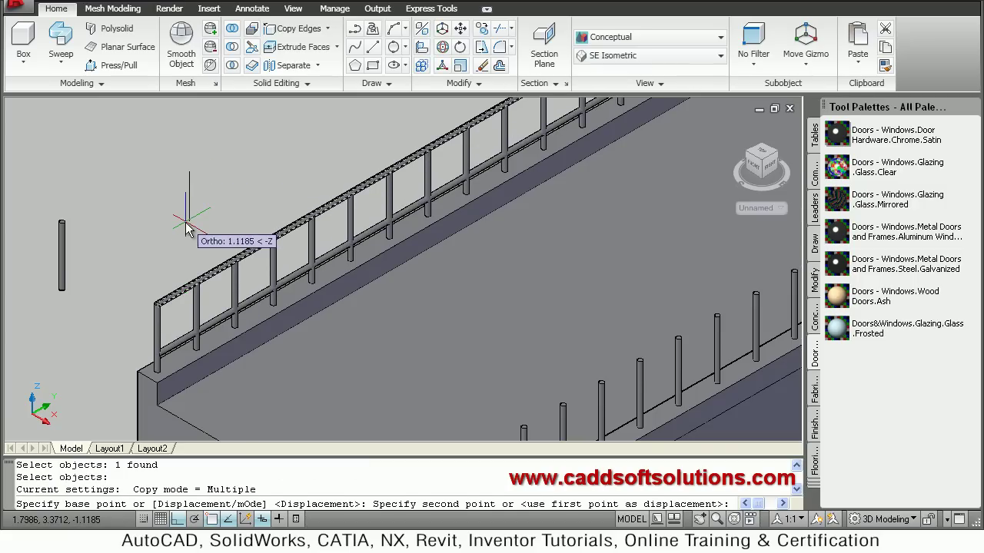
text(0.75)
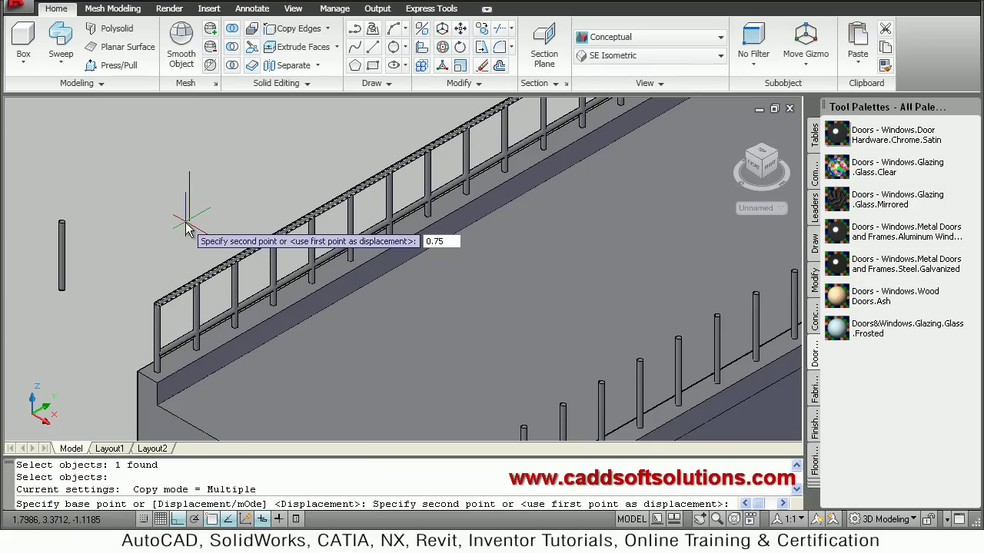
key(Return)
key(Escape)
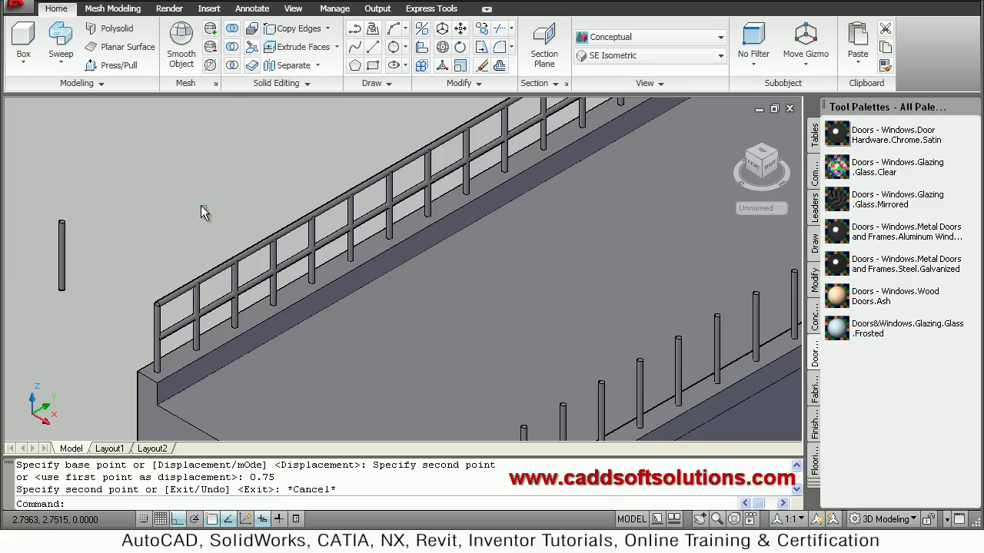
scroll(195, 212, down, 2)
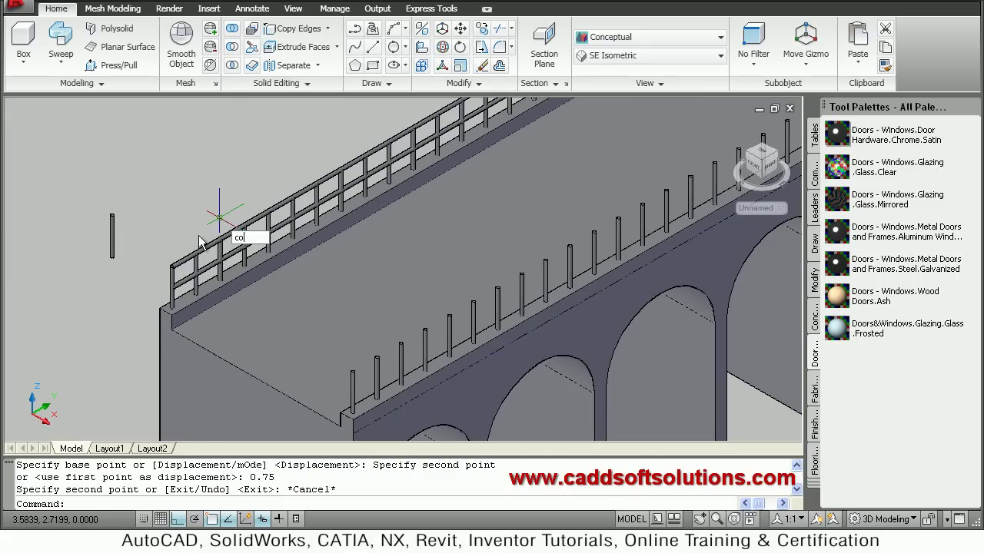
Copy the upper and lower rails from the railing end to the matching far deck corner
key(Return)
click(187, 277)
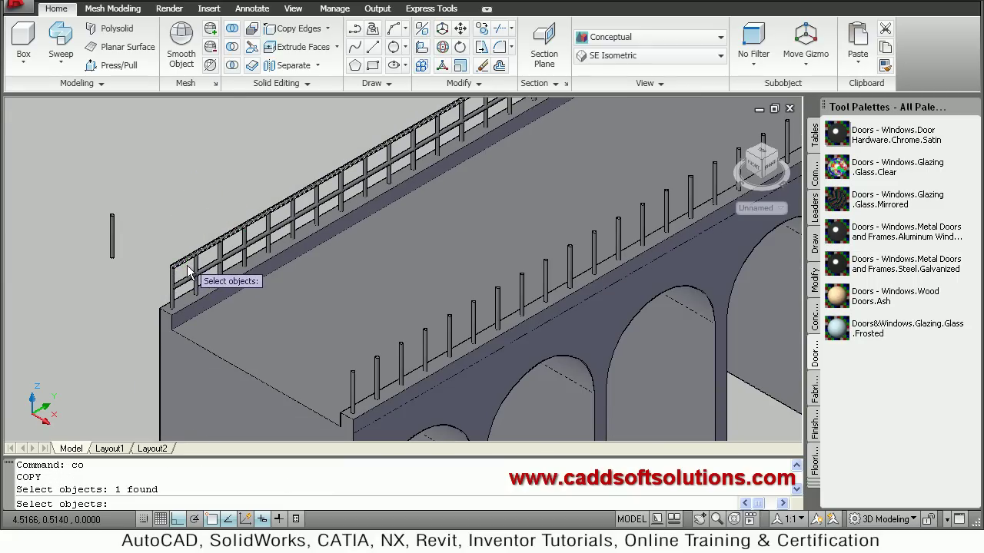
click(188, 292)
key(Return)
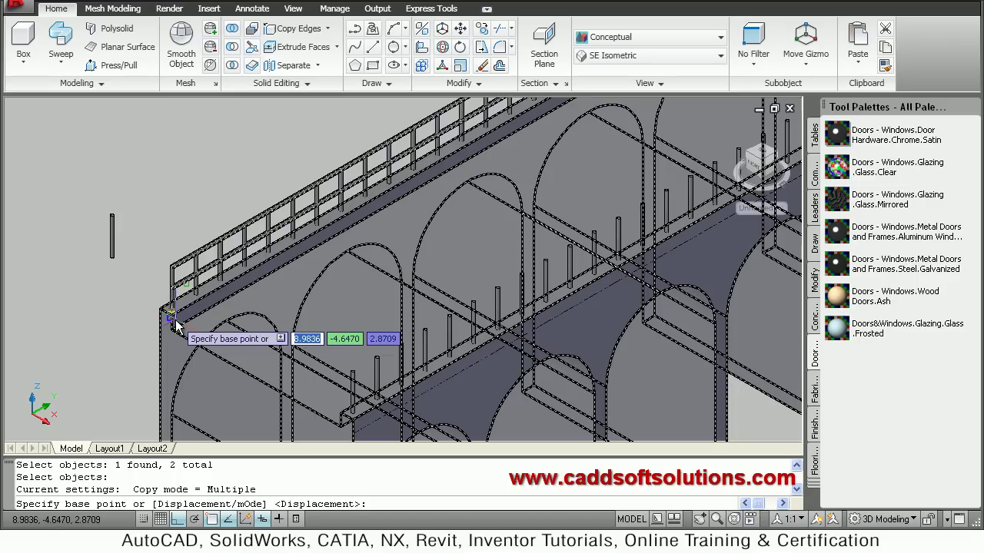
scroll(173, 328, up, 3)
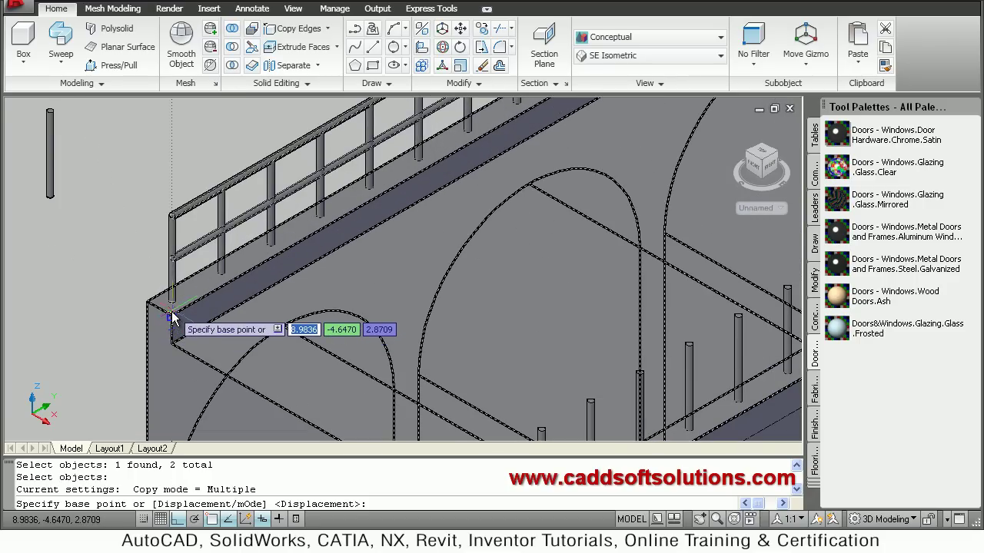
click(171, 318)
middle_drag(259, 314, 182, 191)
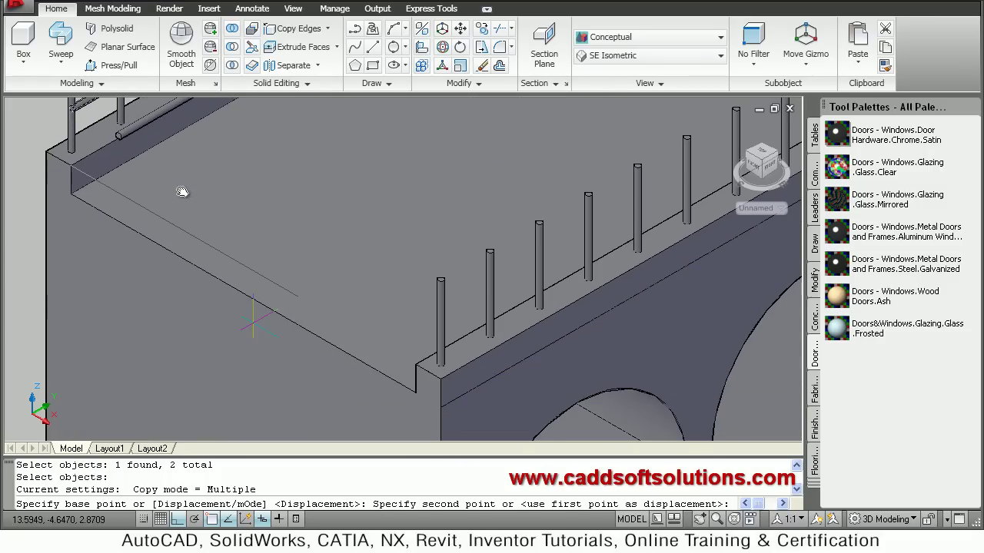
click(438, 369)
key(Escape)
Zoom out and reposition the view to show the whole bridge
scroll(268, 308, down, 4)
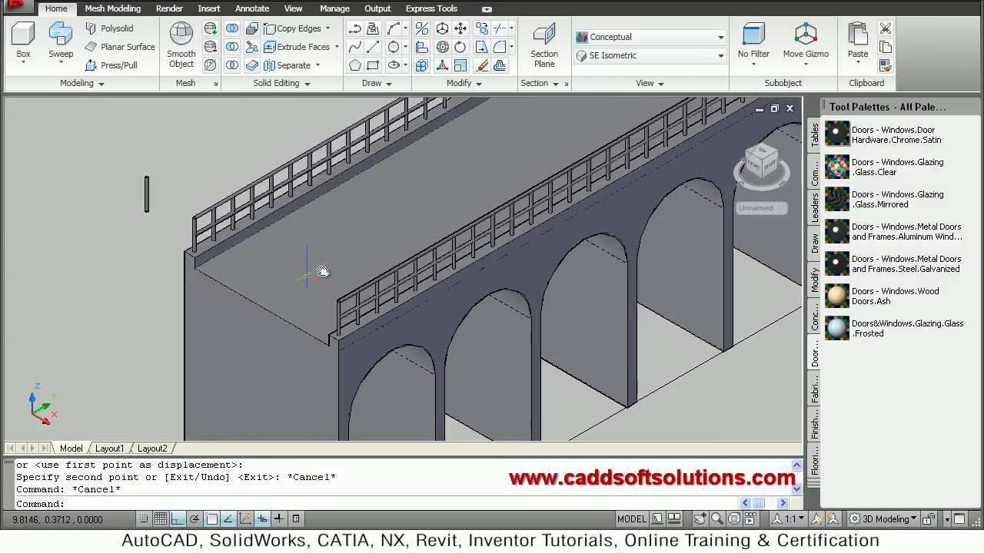
scroll(406, 335, down, 3)
middle_drag(407, 335, 395, 328)
scroll(395, 323, down, 2)
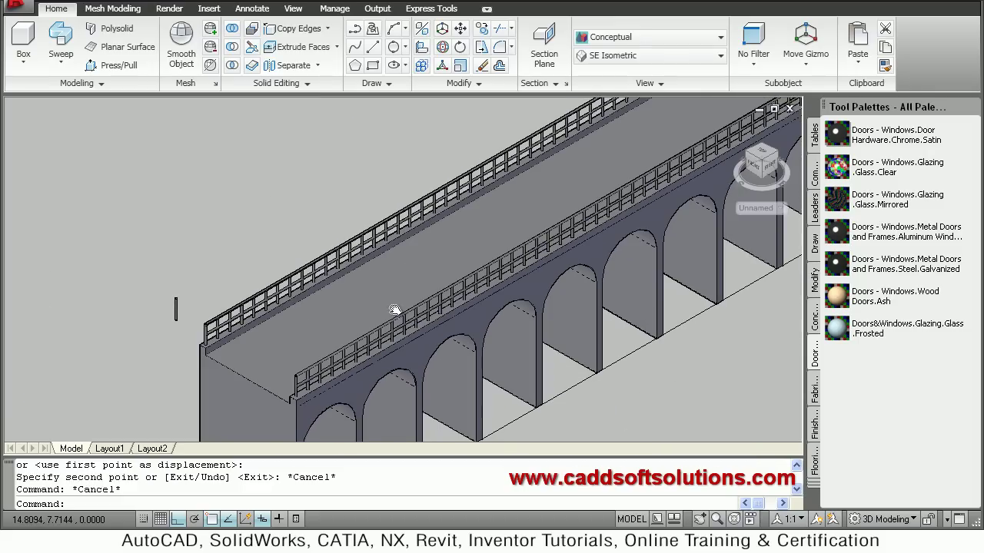
middle_drag(558, 257, 540, 368)
Erase the long edge line below the arches and the stray lines at the left
text(e)
key(Return)
click(544, 353)
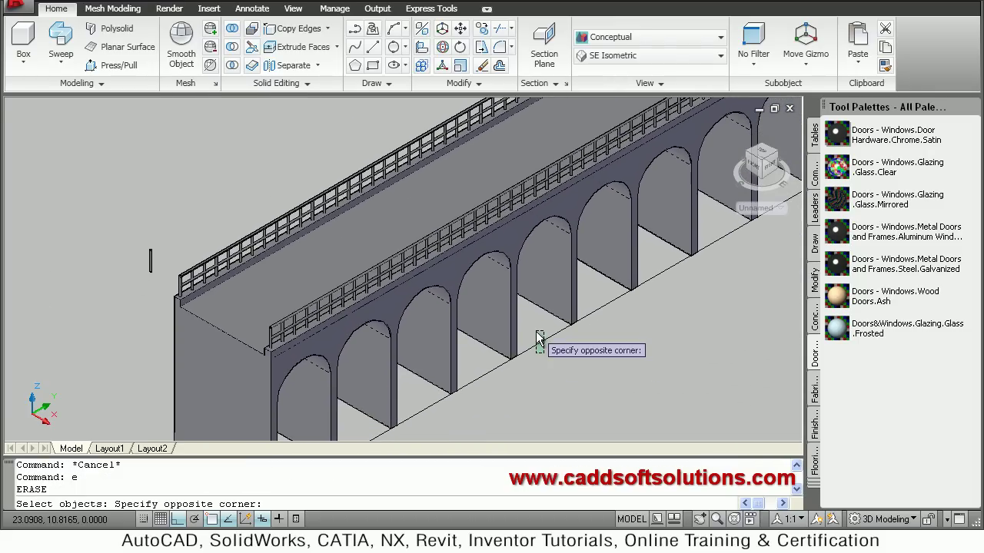
click(531, 378)
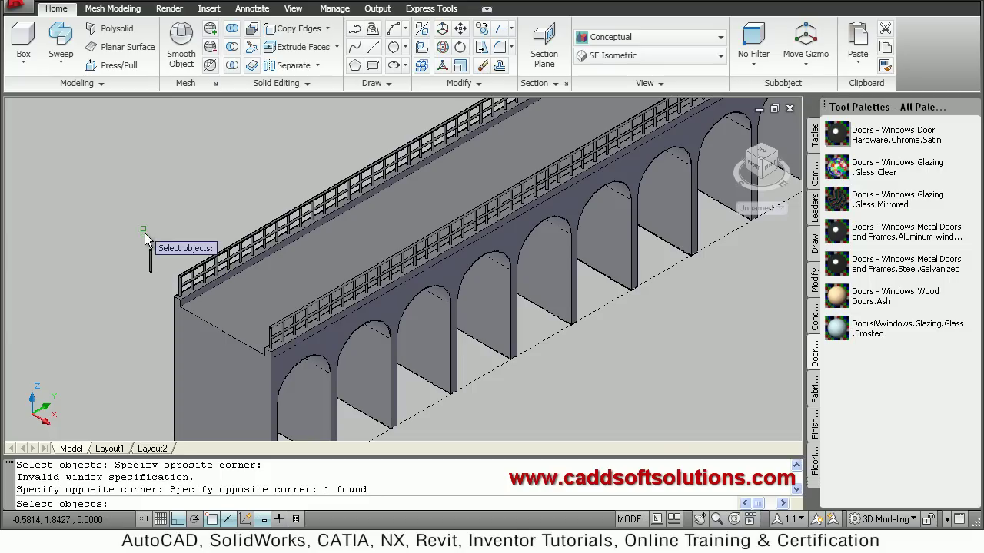
click(108, 280)
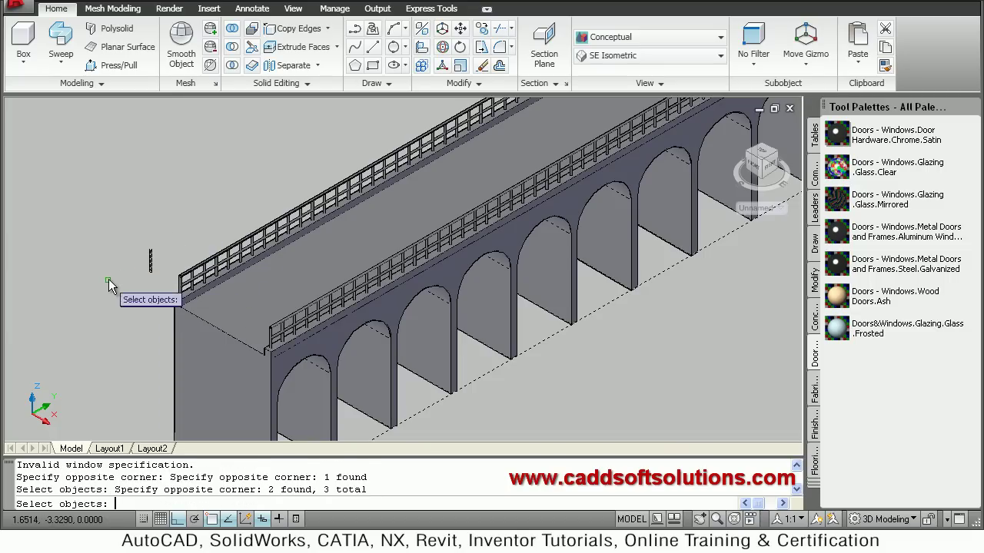
key(Return)
scroll(532, 282, up, 3)
shift+middle_drag(533, 281, 464, 249)
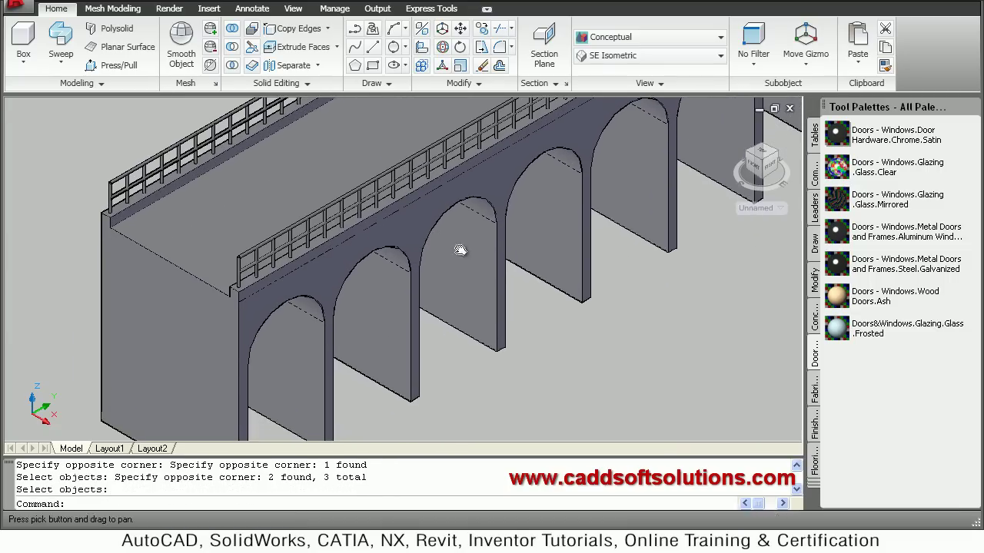
Apply a Brick.Modular material from the Masonry - Materials Sample palette to the bridge
click(814, 486)
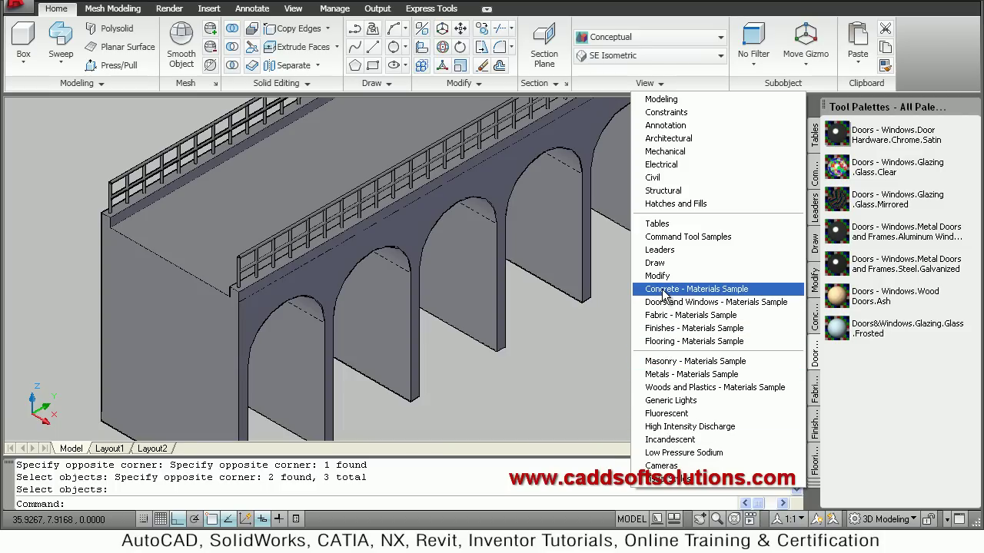
click(665, 363)
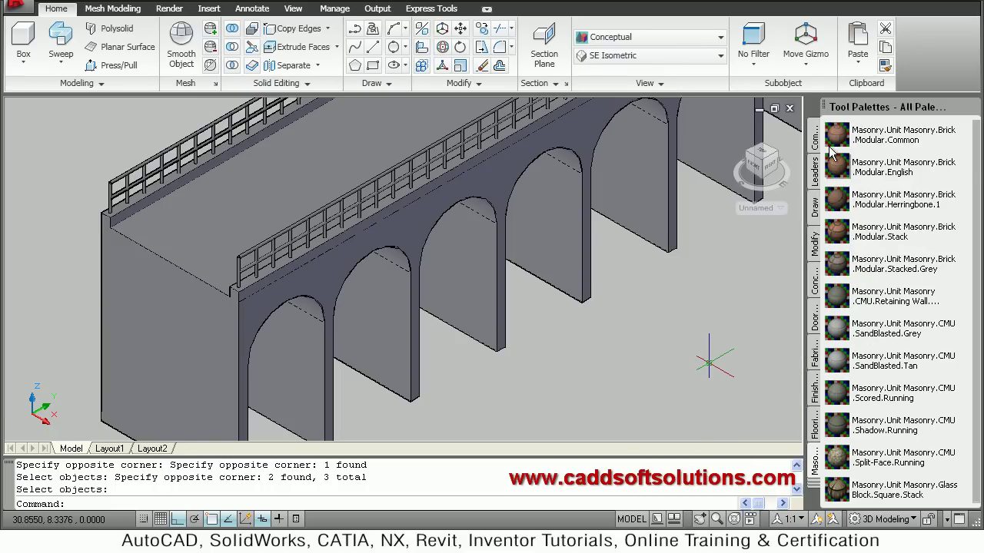
click(833, 140)
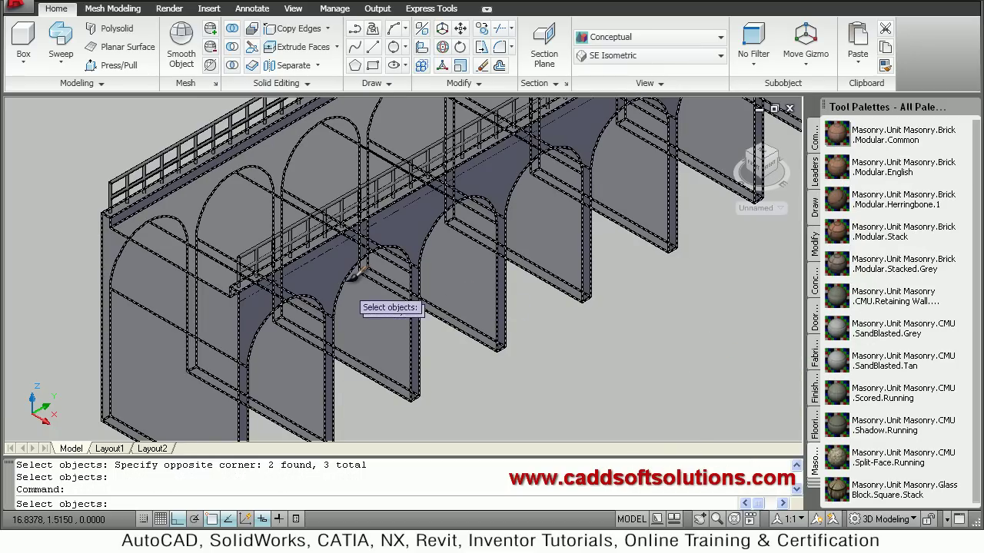
key(Return)
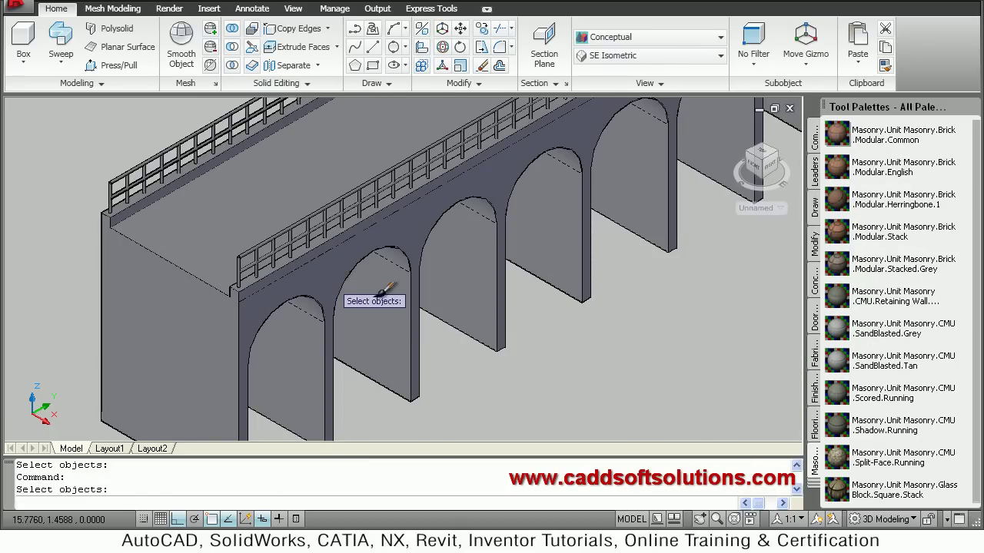
key(Return)
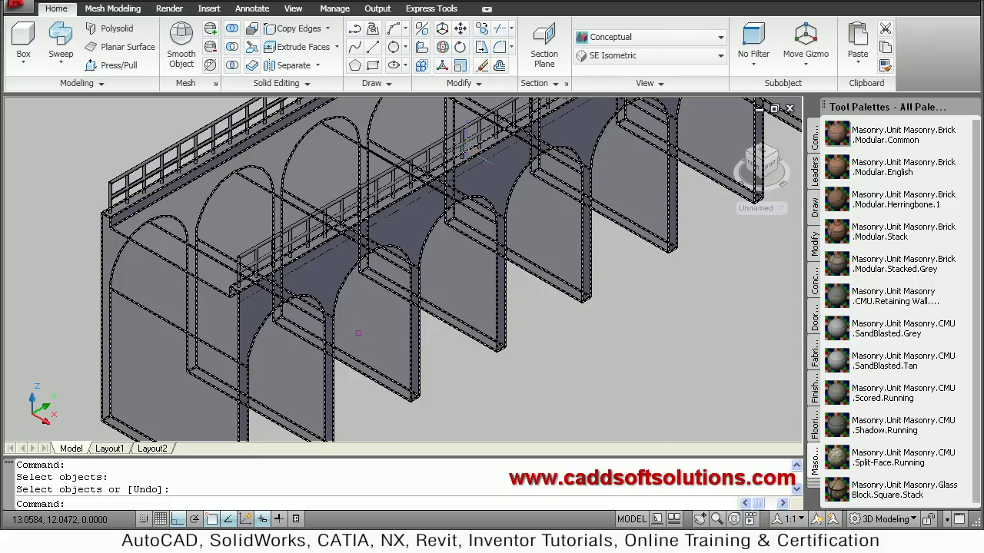
Turn on materials with textures display in the viewport
click(169, 9)
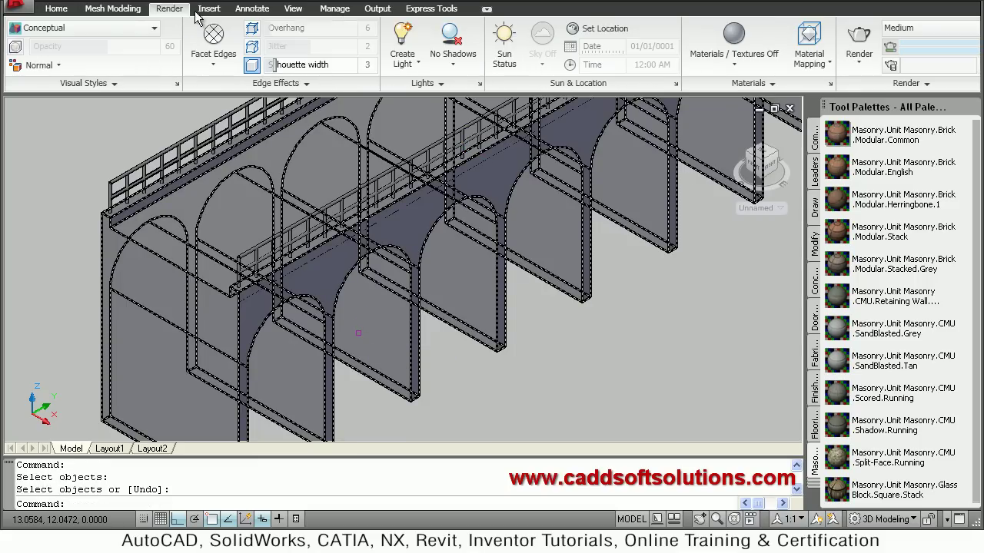
click(750, 64)
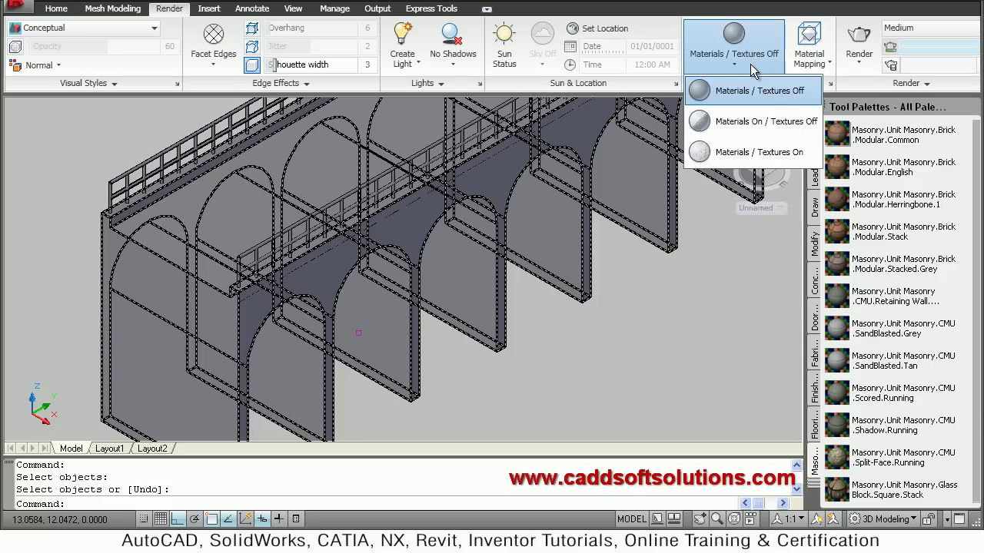
click(758, 163)
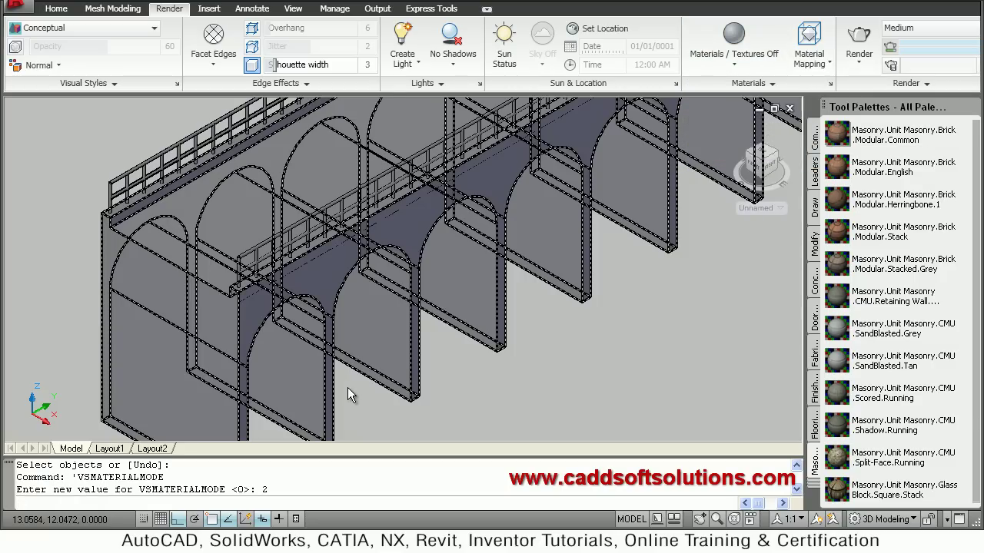
Zoom into the arches and reselect all the bridge's wall solids
key(Escape)
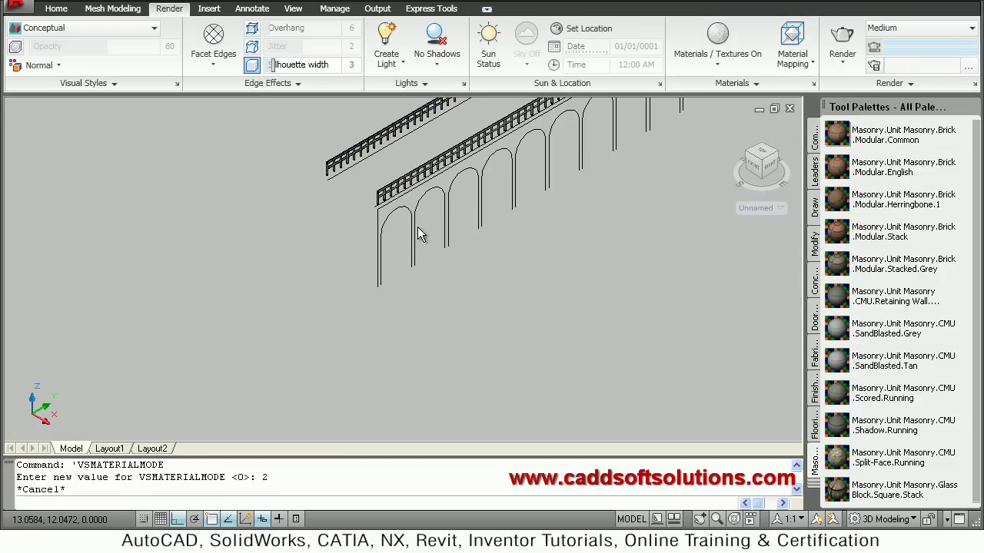
scroll(391, 224, up, 5)
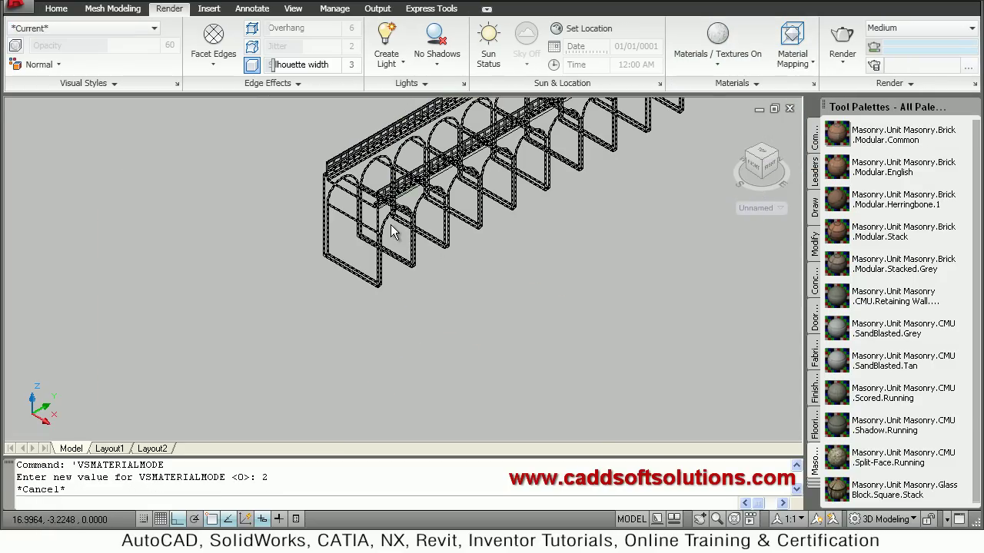
scroll(433, 253, up, 2)
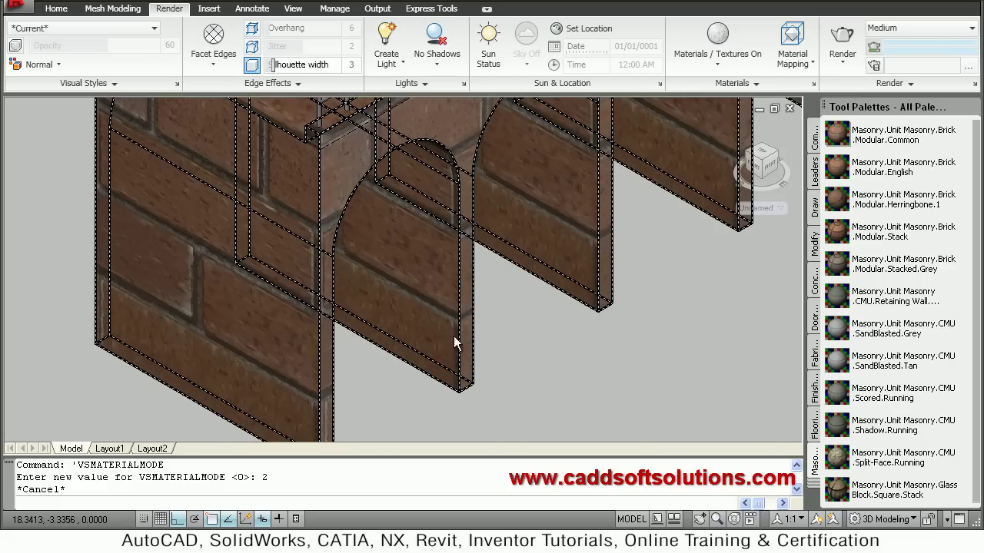
key(Escape)
key(ctrl+a)
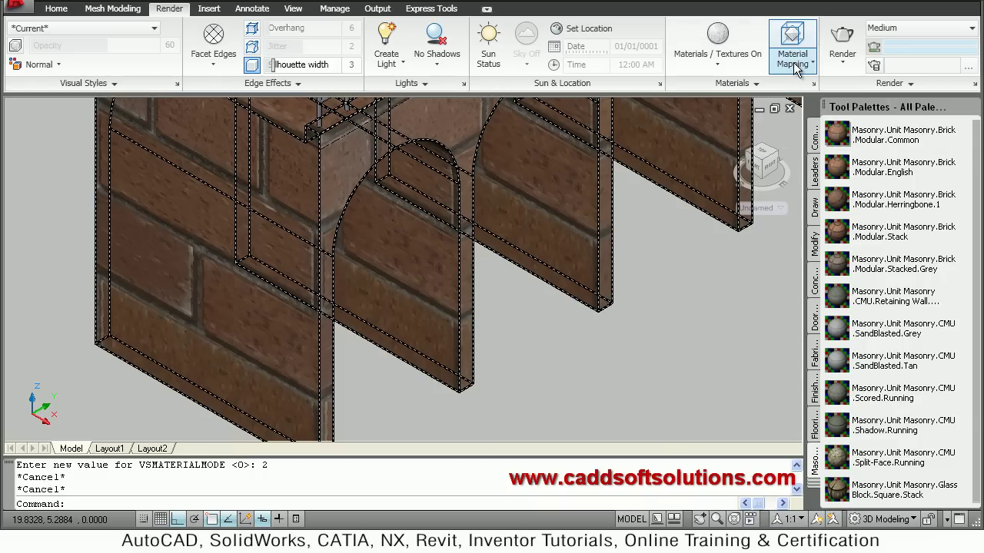
Apply box material mapping to the bridge structure
click(793, 63)
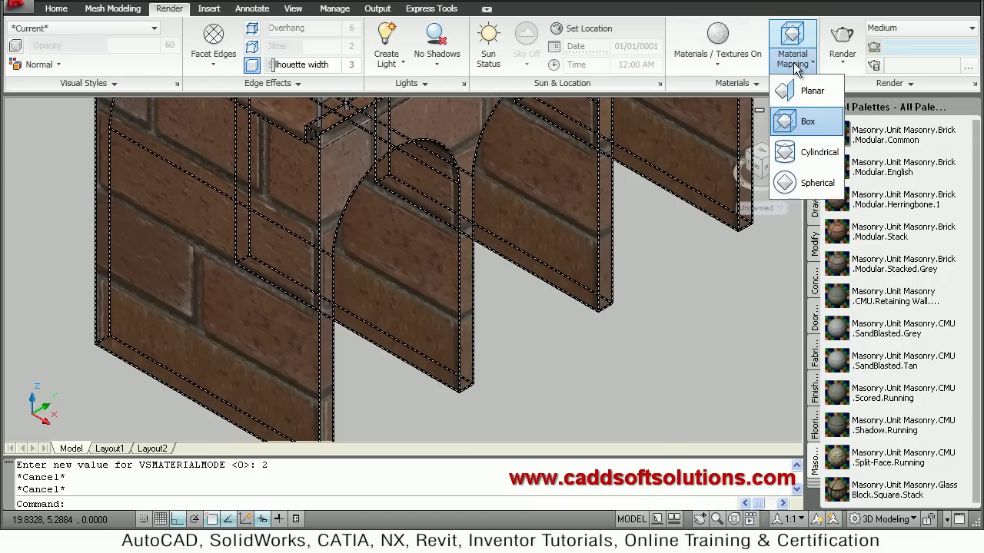
click(807, 121)
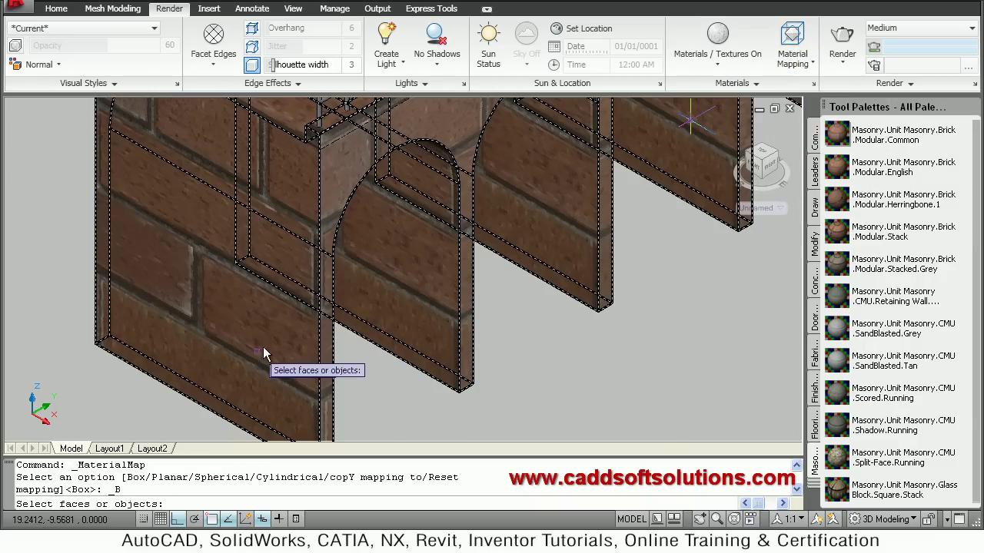
click(365, 370)
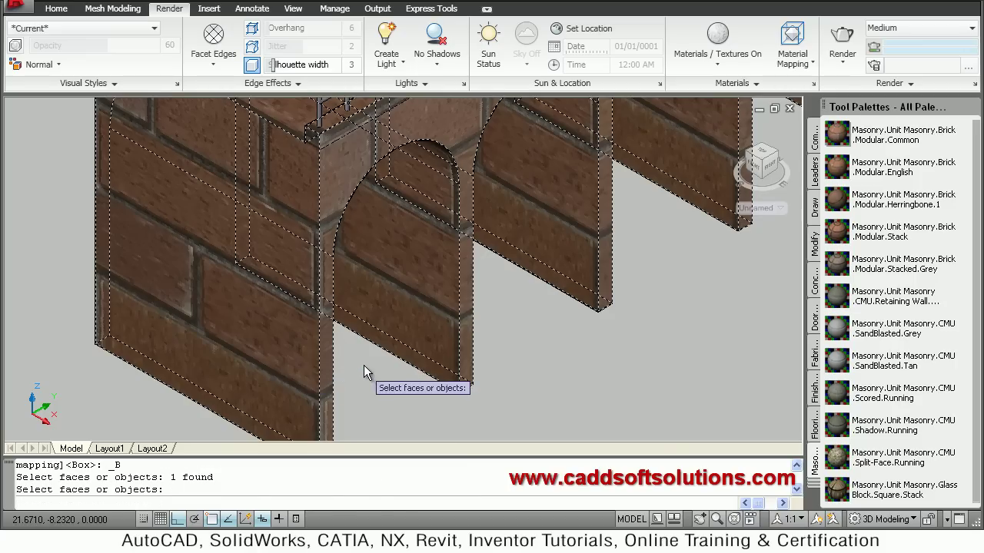
key(Return)
scroll(291, 355, down, 3)
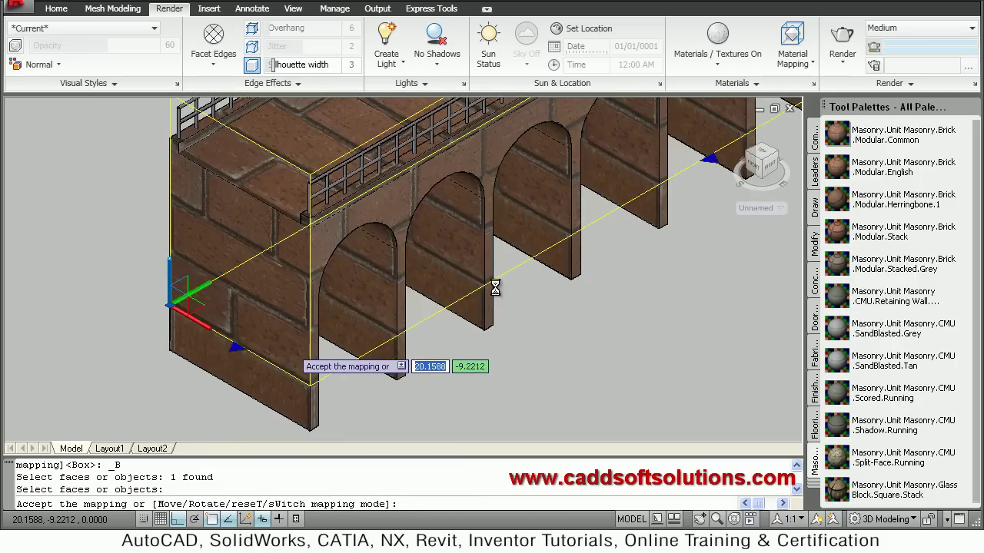
middle_drag(613, 229, 438, 292)
middle_drag(551, 229, 525, 226)
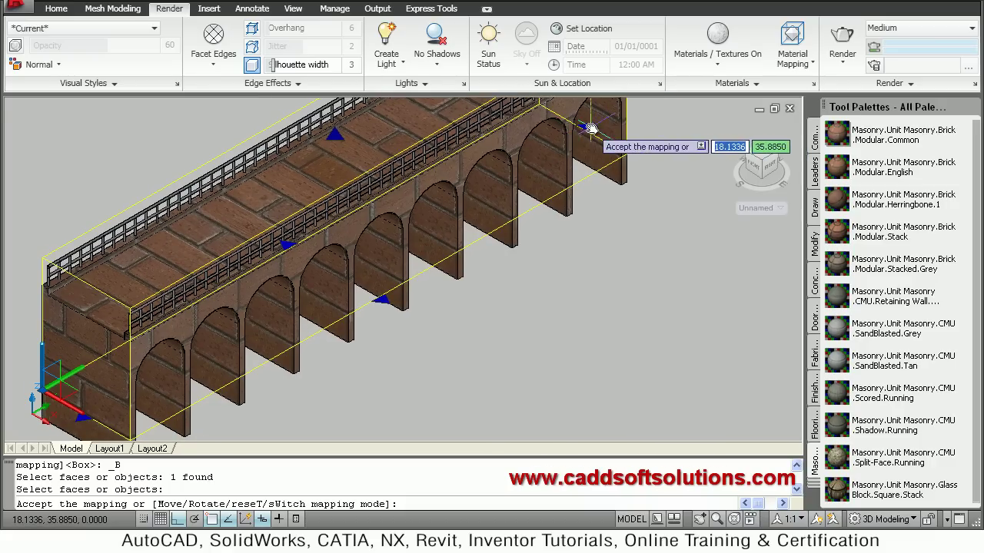
Shrink the mapping box's length and height so the bricks appear smaller, then accept
click(513, 170)
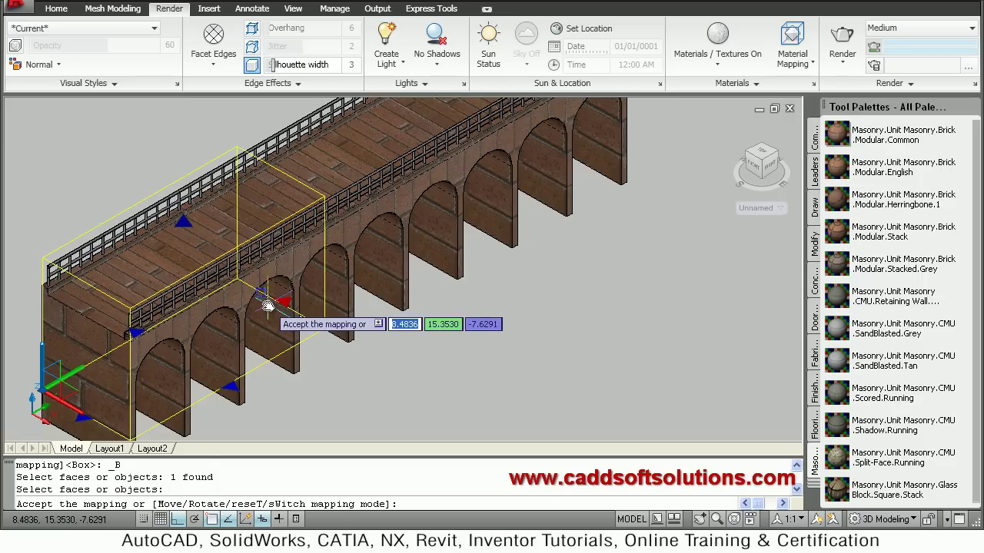
click(266, 306)
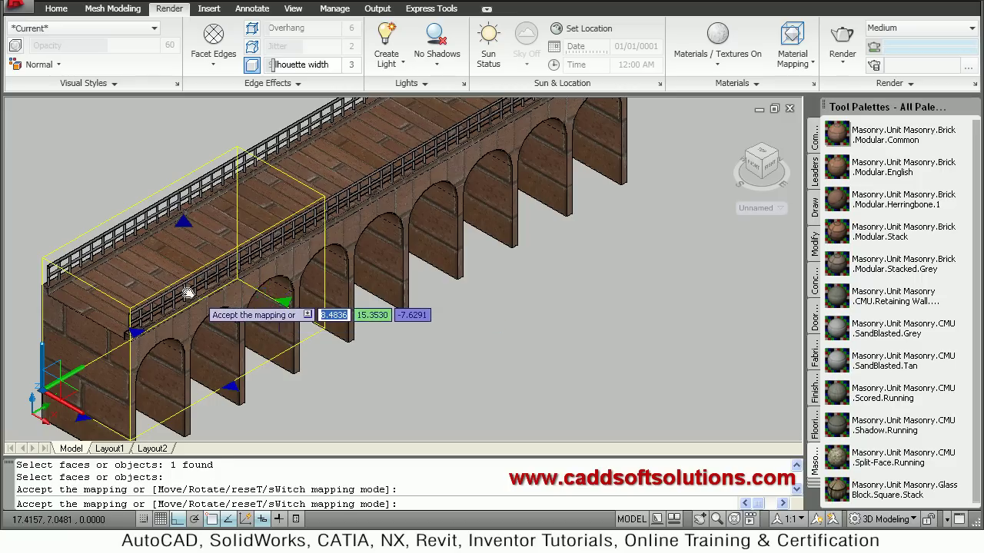
click(185, 223)
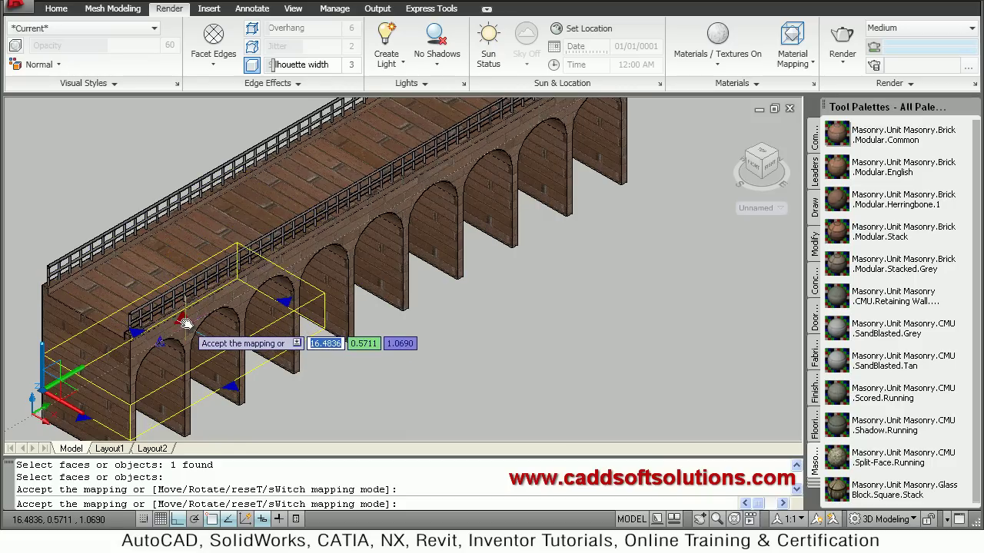
click(186, 323)
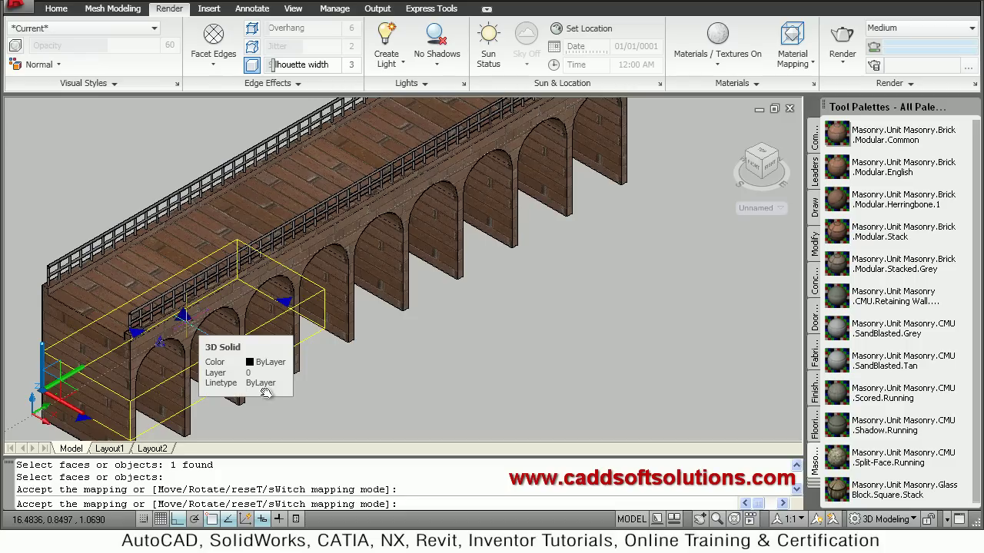
middle_drag(323, 299, 359, 258)
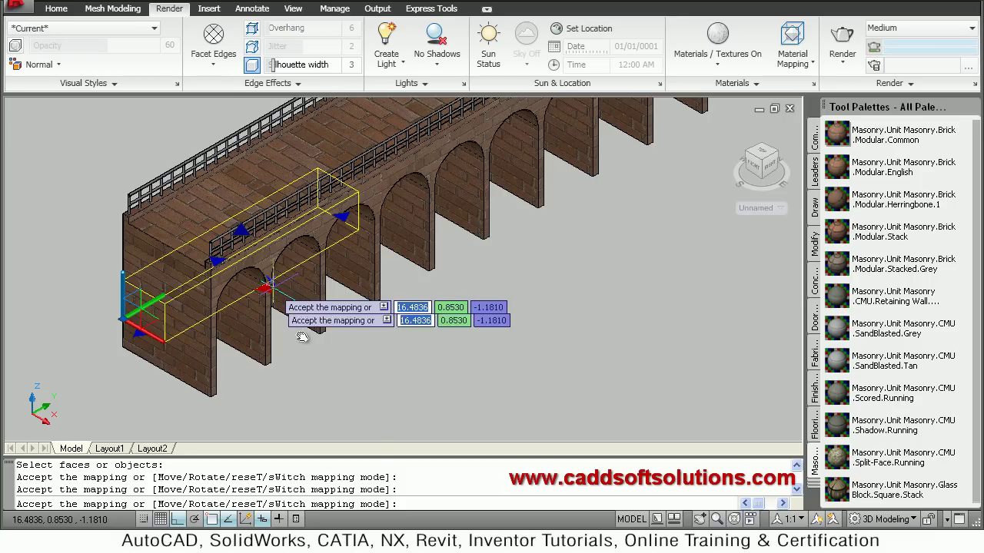
click(325, 369)
key(Escape)
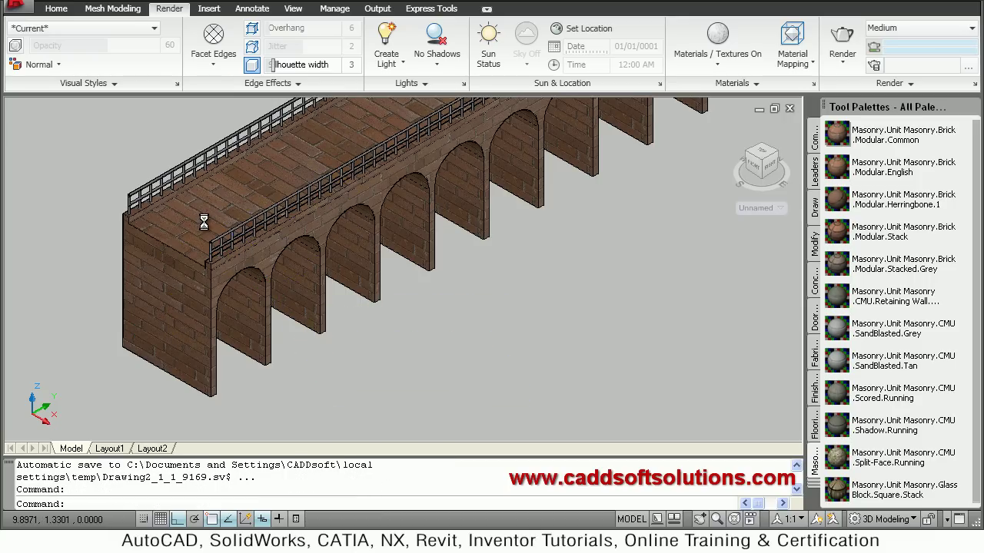
Switch the tool palette to Doors and Windows - Materials Sample
scroll(203, 222, up, 5)
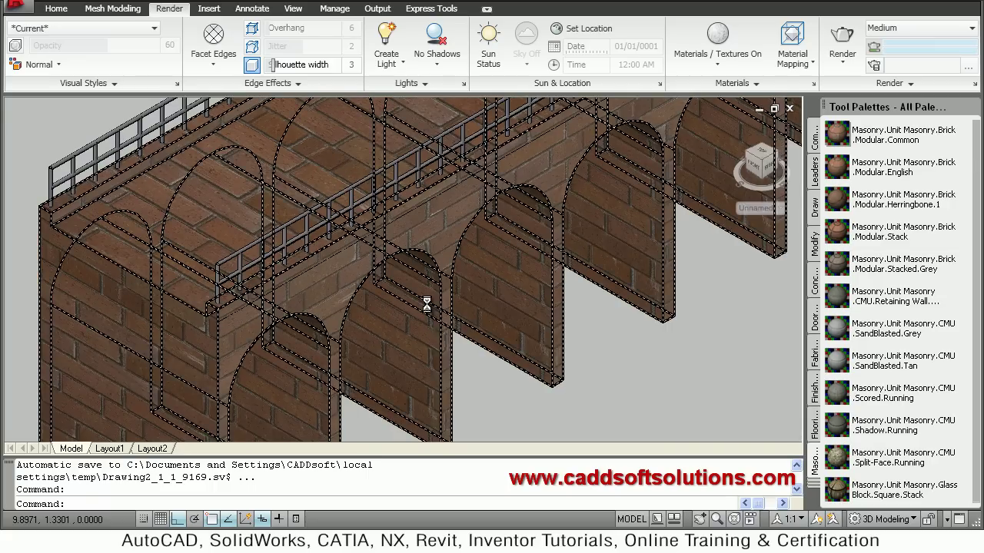
mouse_move(424, 302)
shift+middle_down()
mouse_move(406, 286)
mouse_move(419, 292)
mouse_move(413, 301)
shift+middle_up()
scroll(413, 301, up, 2)
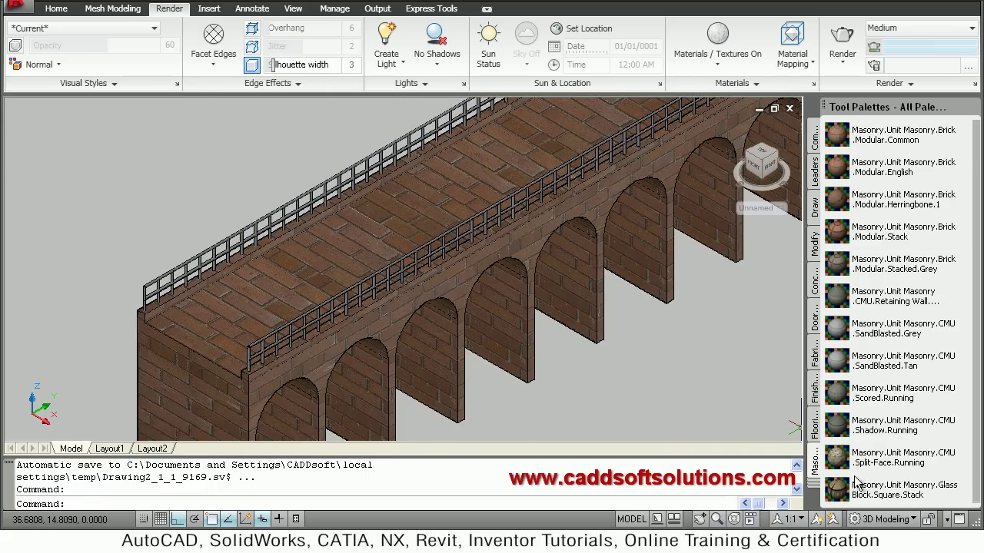
click(813, 492)
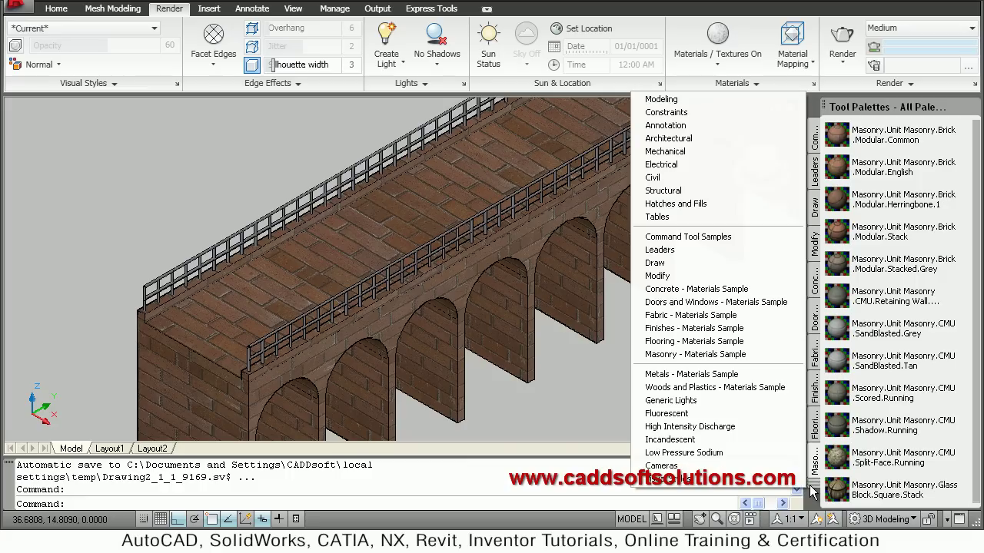
click(717, 304)
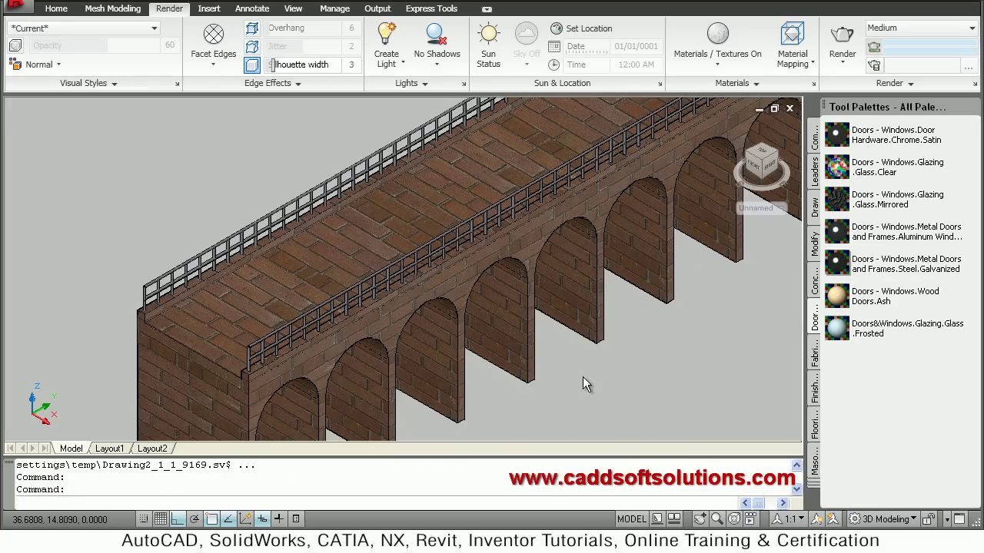
Window-select the whole bridge, then clear the selection
scroll(575, 354, down, 5)
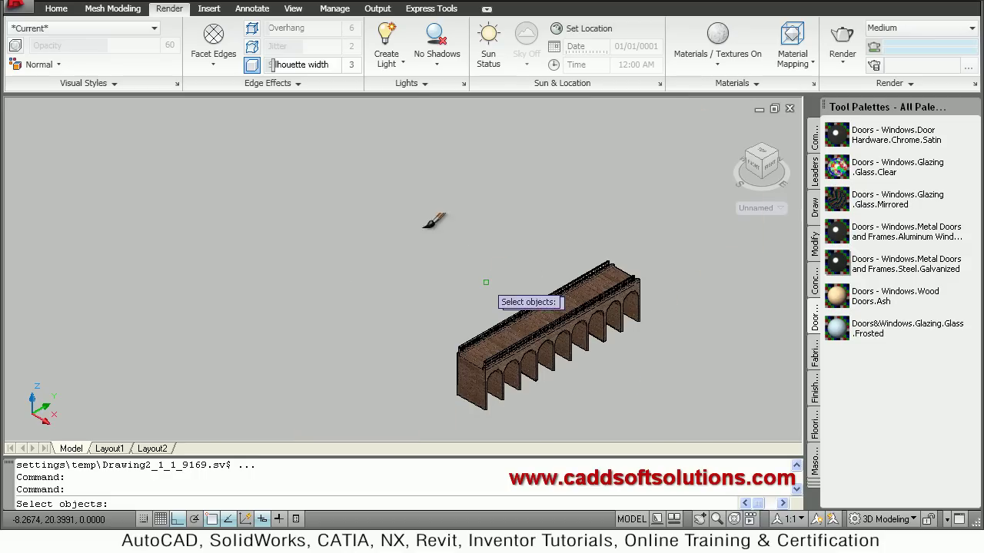
click(372, 181)
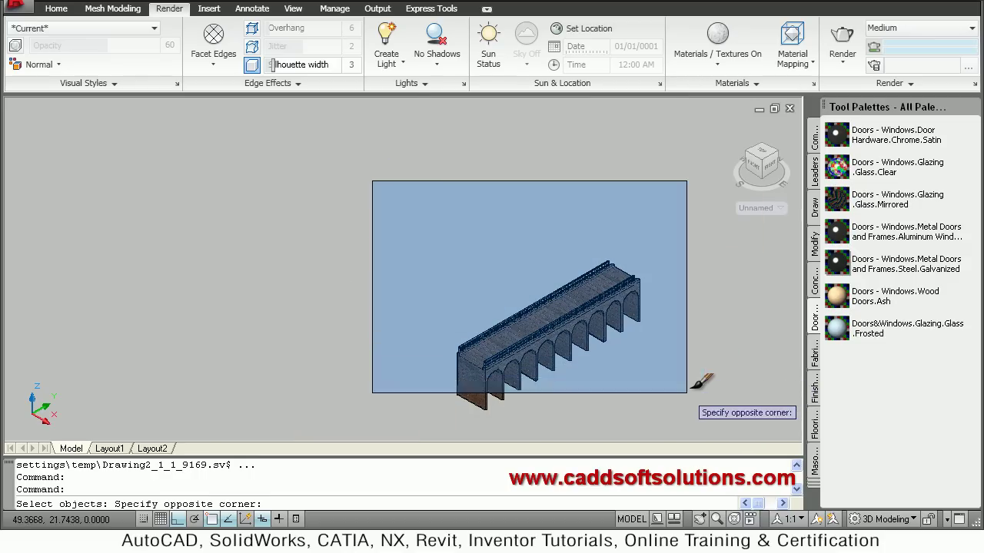
click(681, 388)
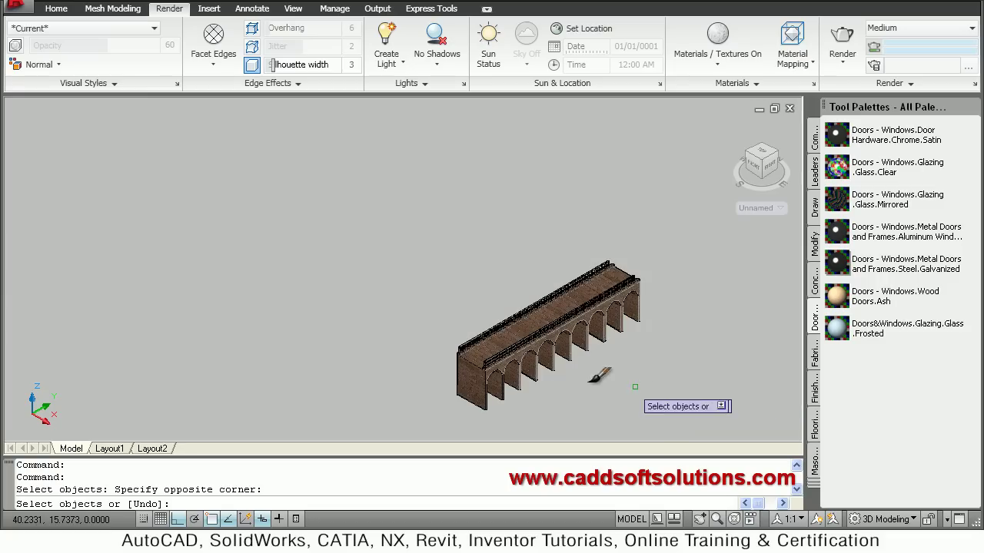
key(Escape)
scroll(501, 369, up, 3)
Pan across the bridge and zoom until the deck's two-rail railings fill the view
scroll(499, 395, up, 3)
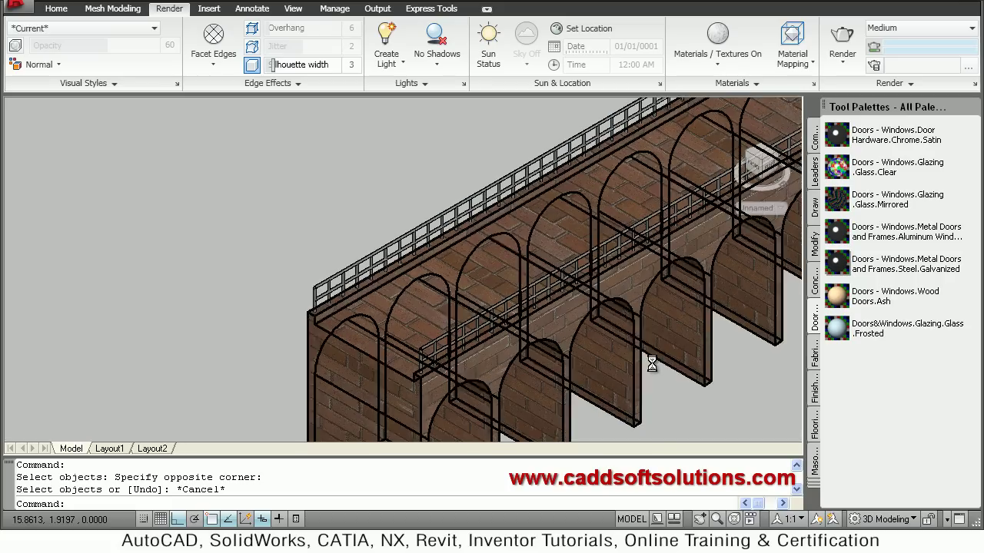
middle_drag(523, 335, 481, 322)
scroll(481, 322, up, 5)
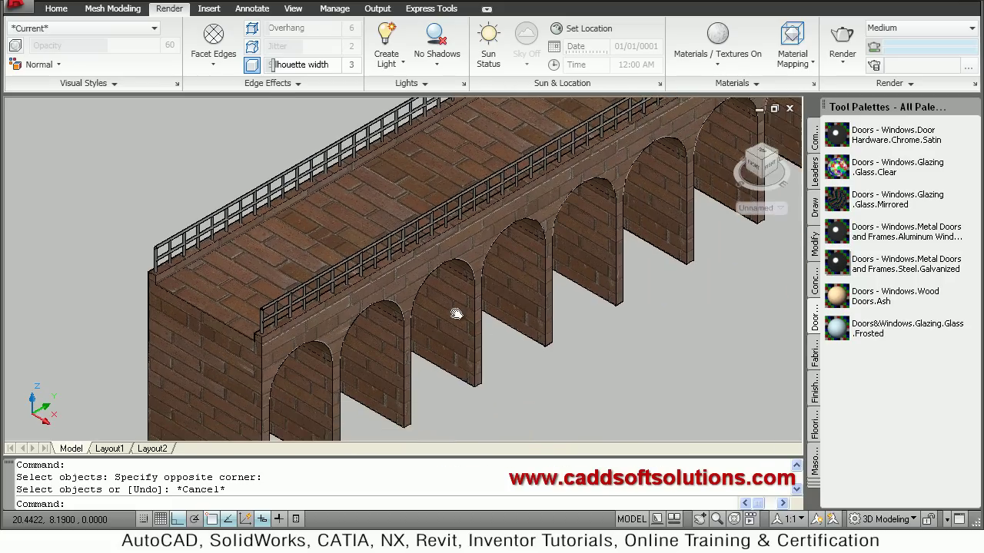
scroll(573, 273, down, 2)
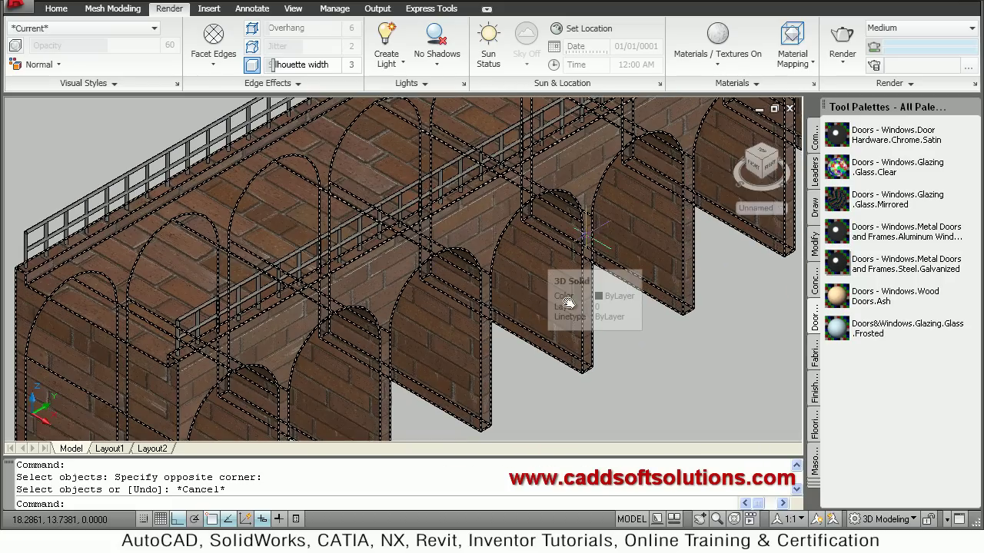
scroll(530, 349, up, 3)
scroll(541, 326, up, 1)
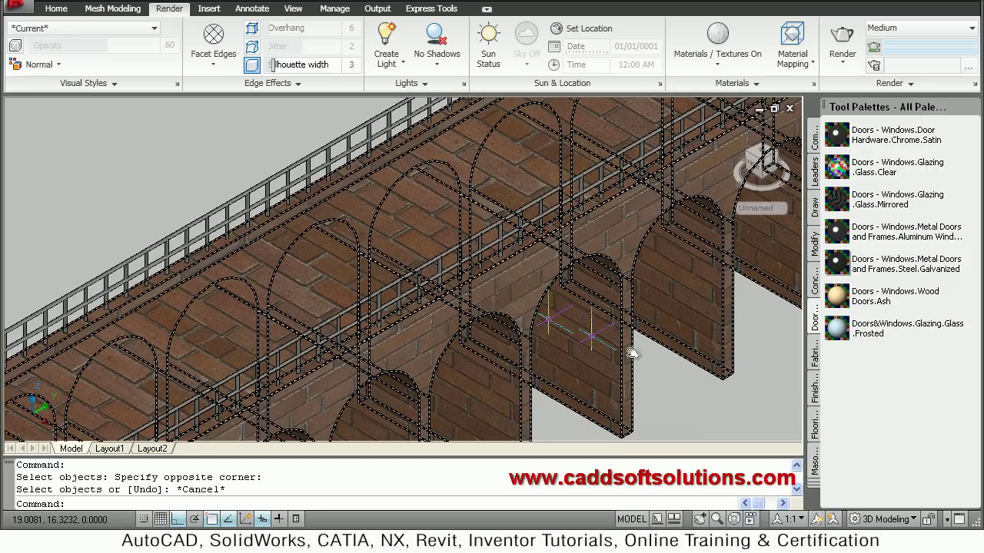